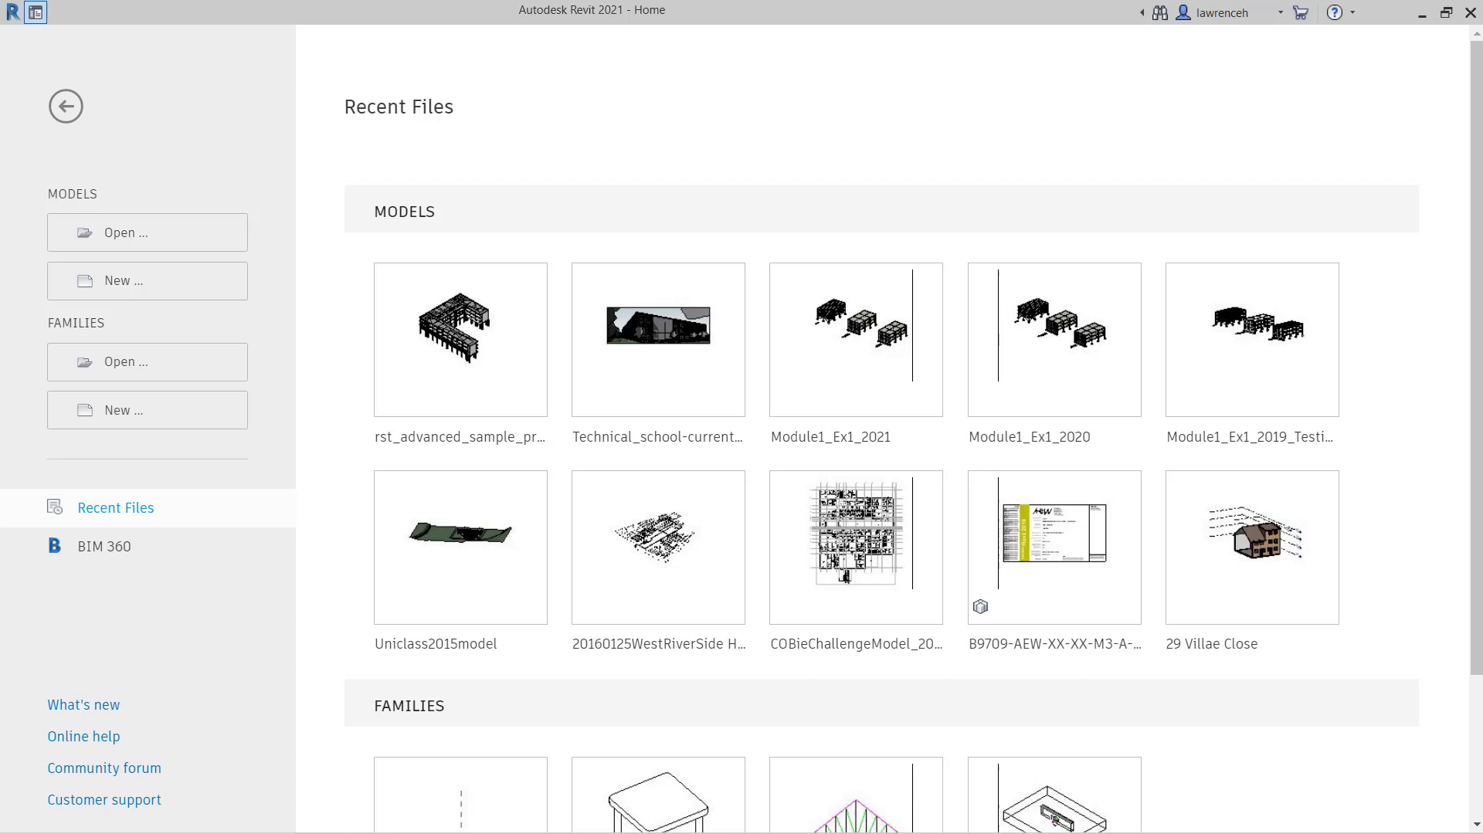
- Create a new project from the Structural Template
click(137, 289)
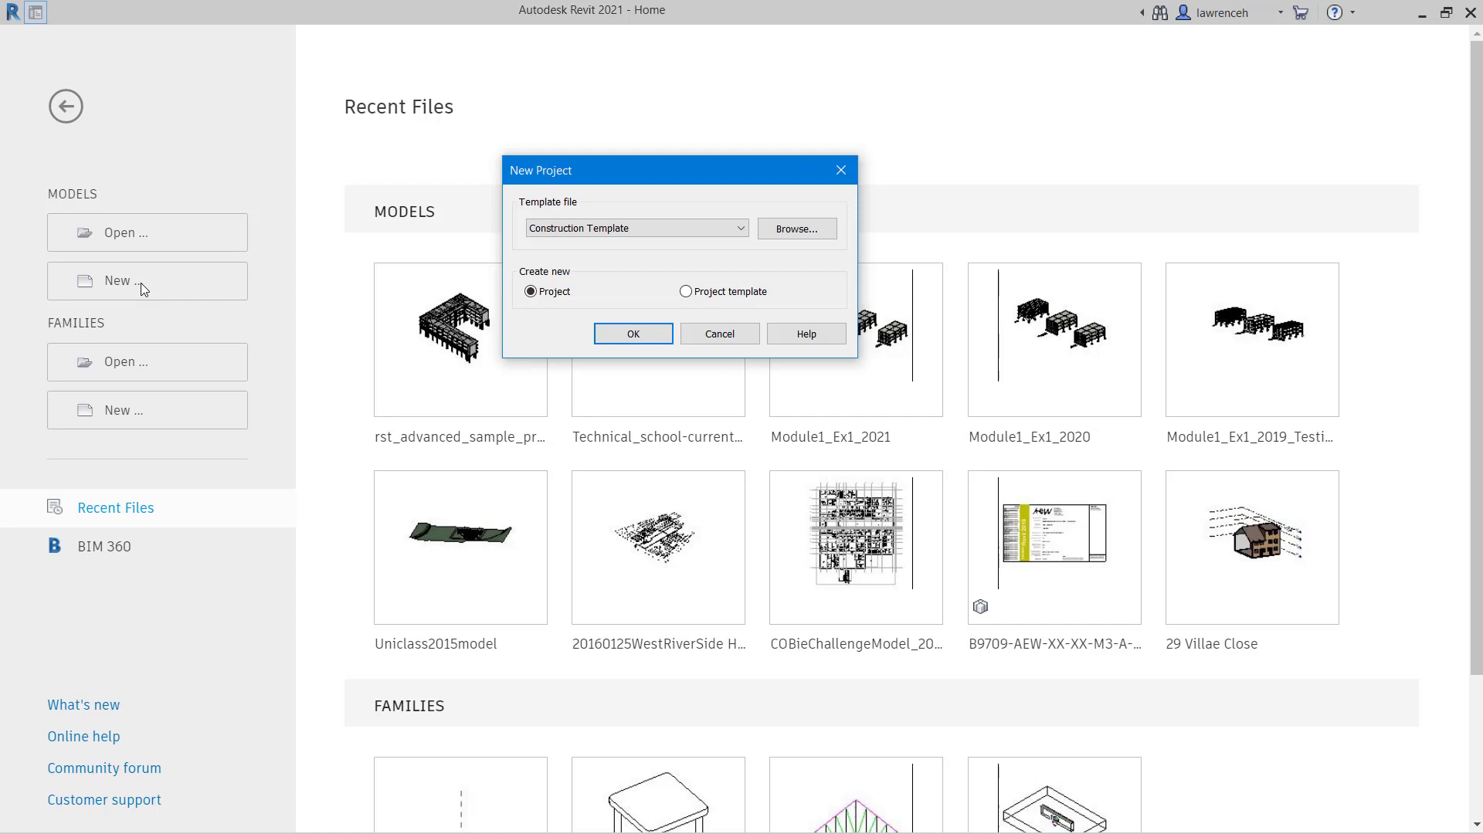
click(740, 228)
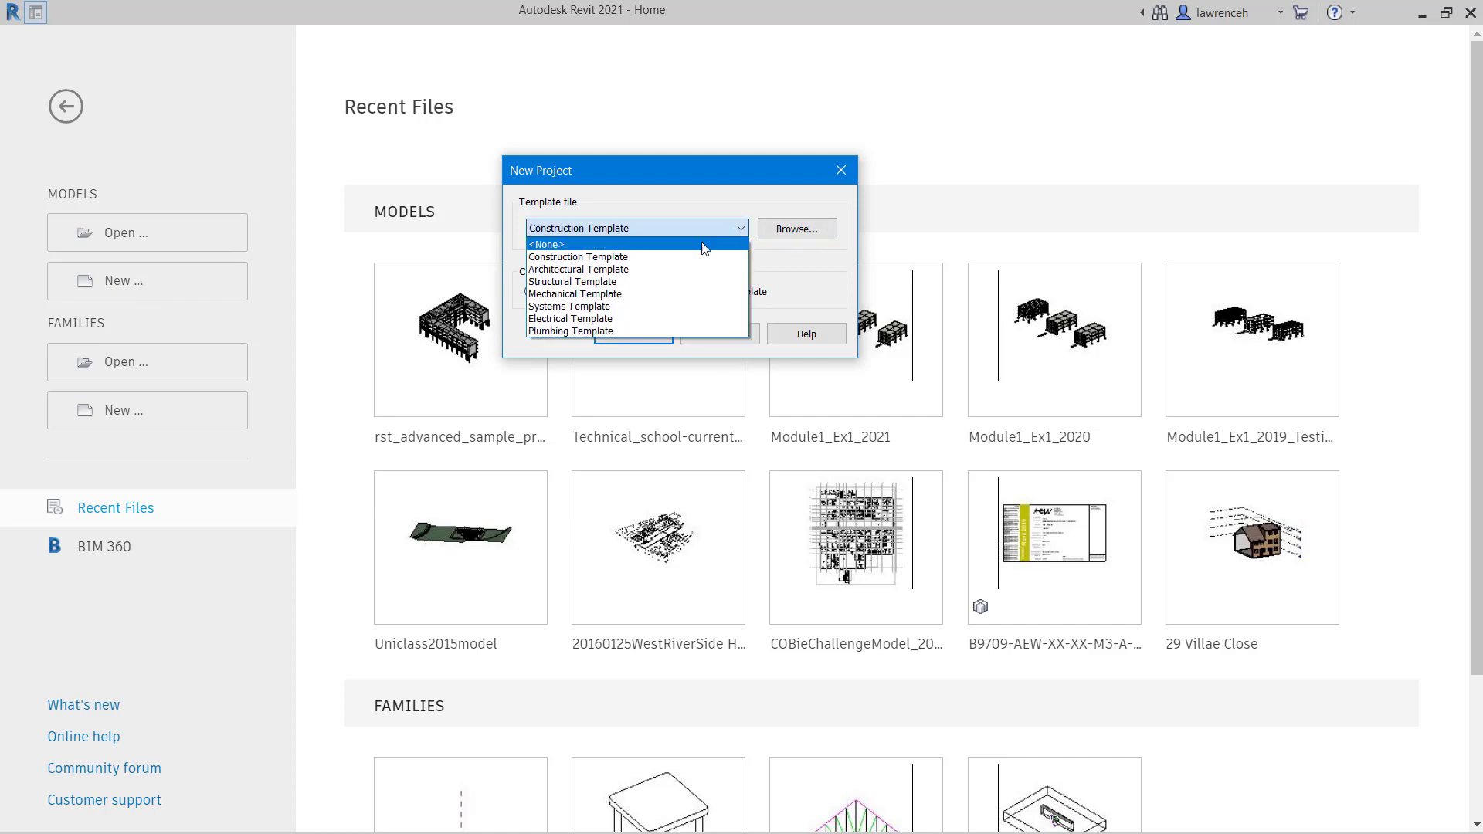
click(634, 282)
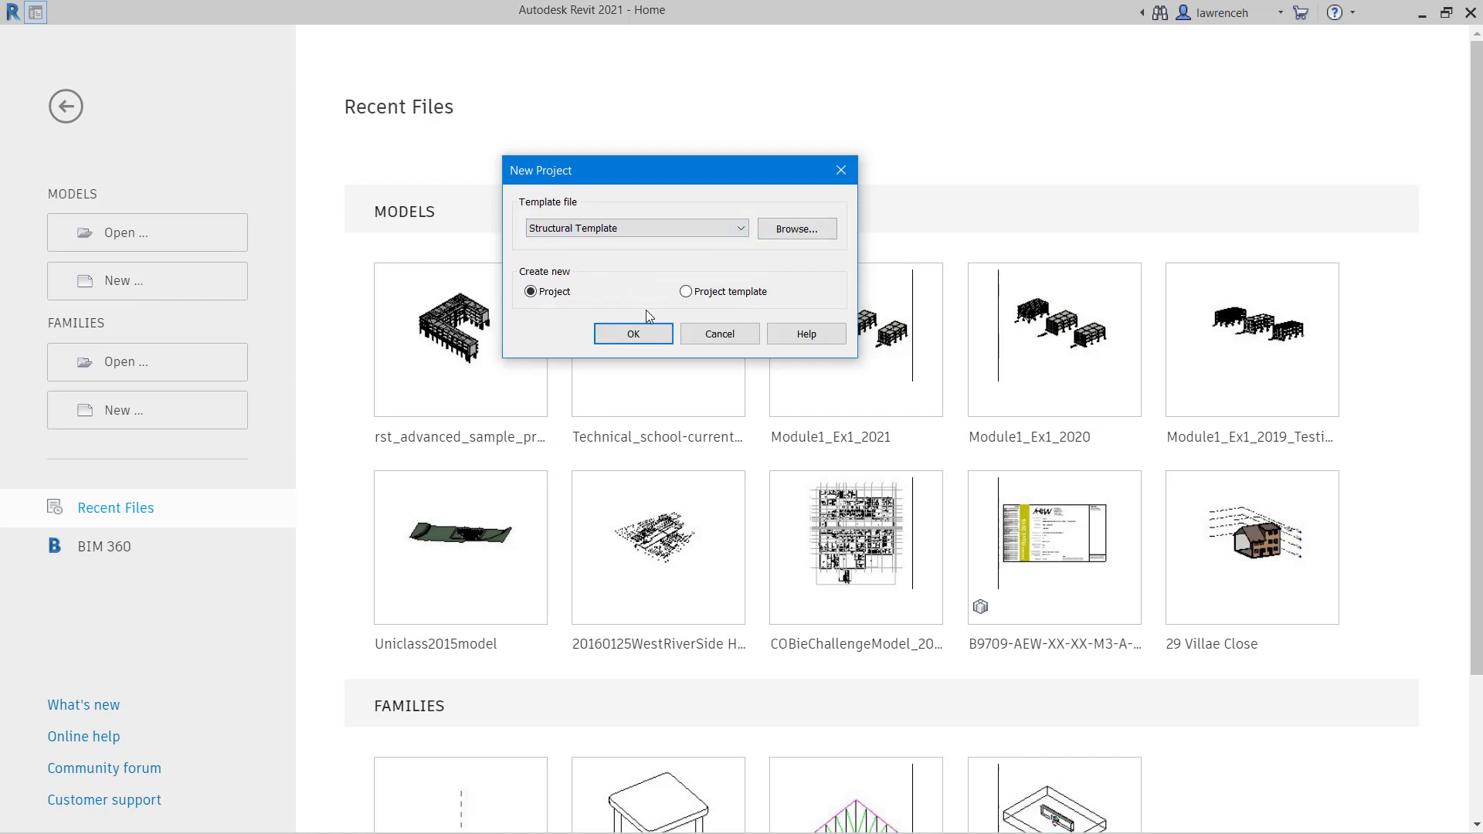
click(641, 337)
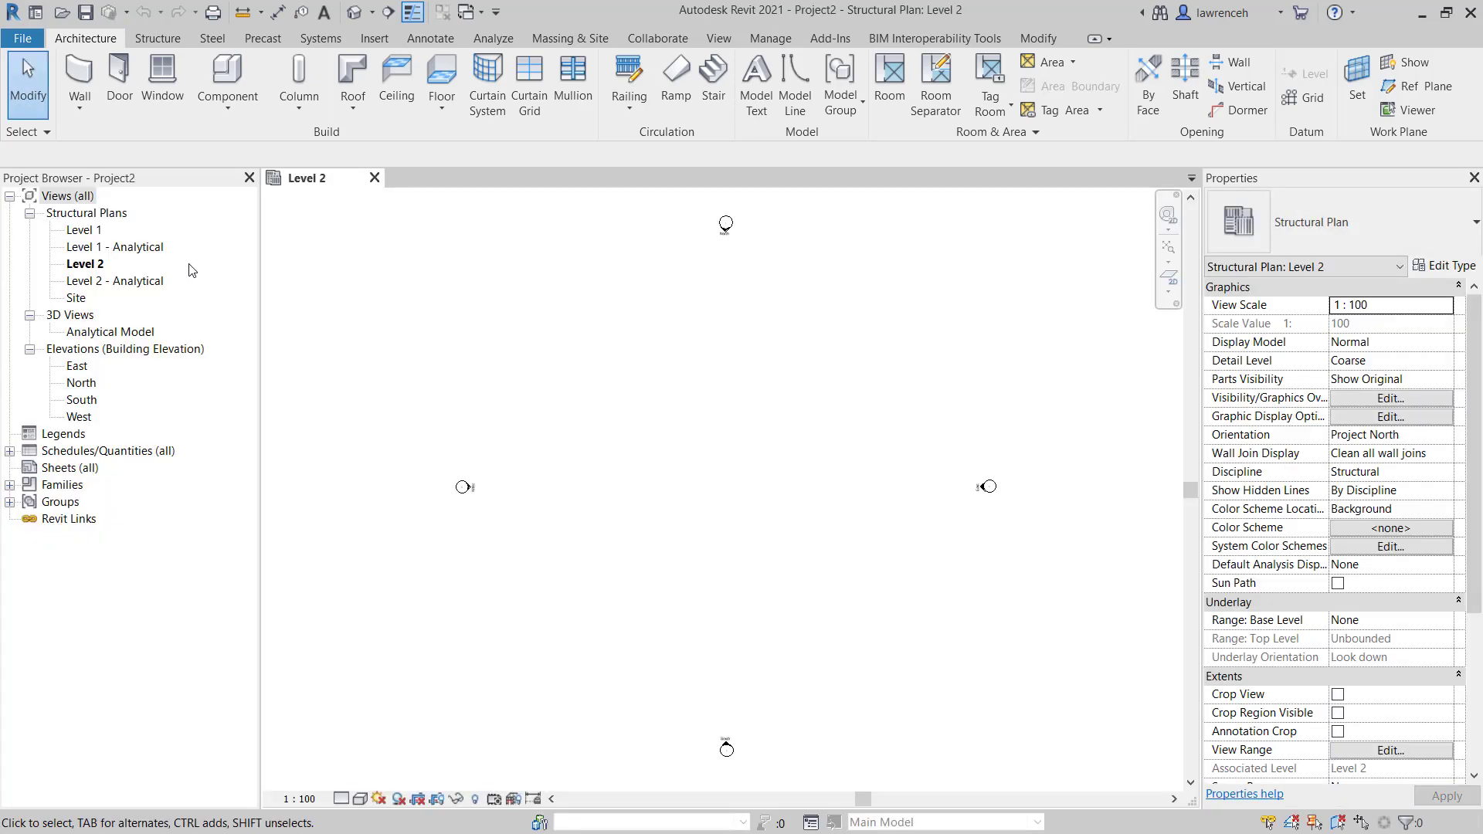
- Open the Site view under Structural Plans, then switch to the View tab
click(95, 217)
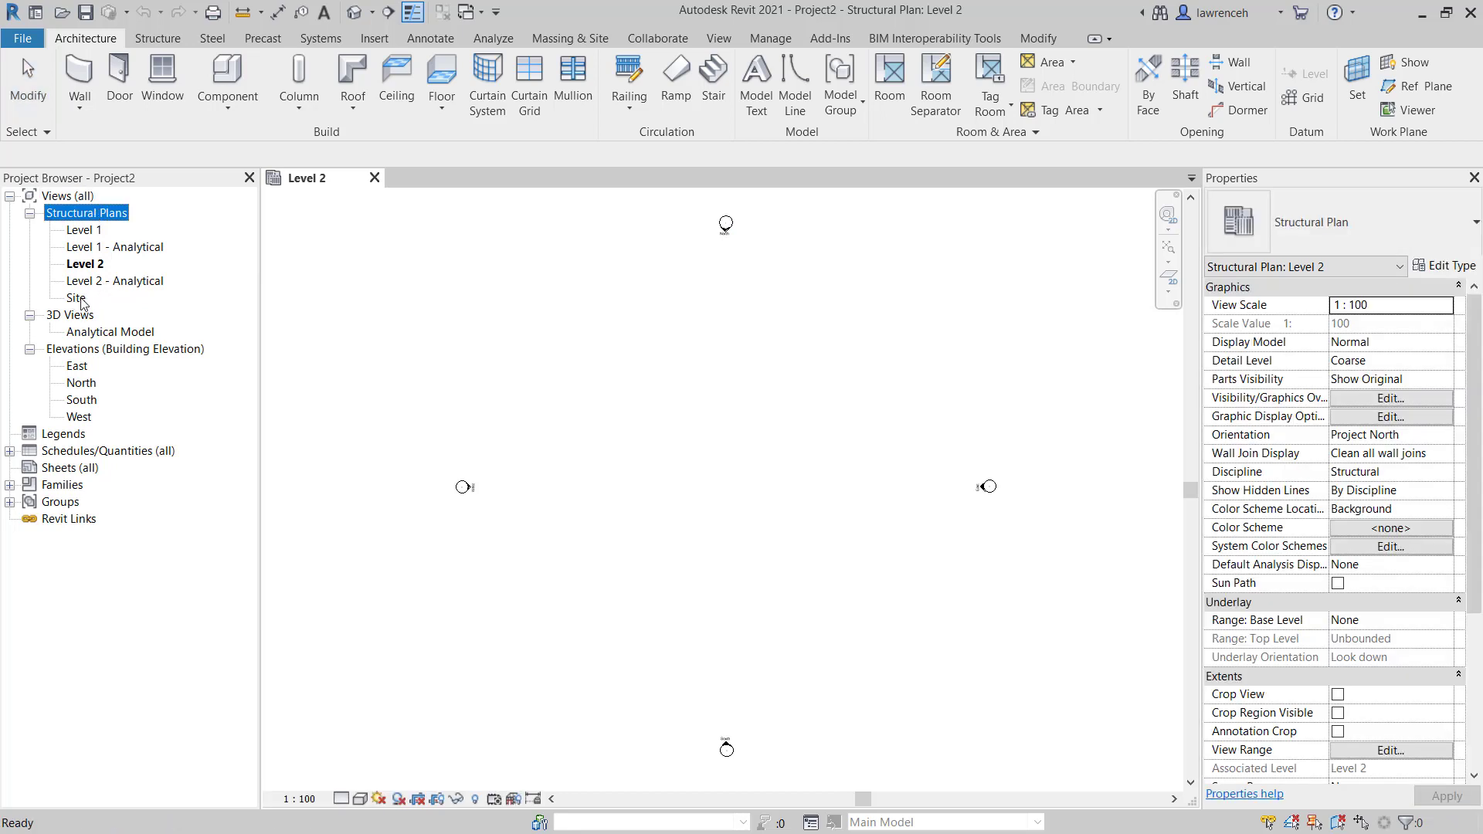
click(76, 299)
double_click(76, 299)
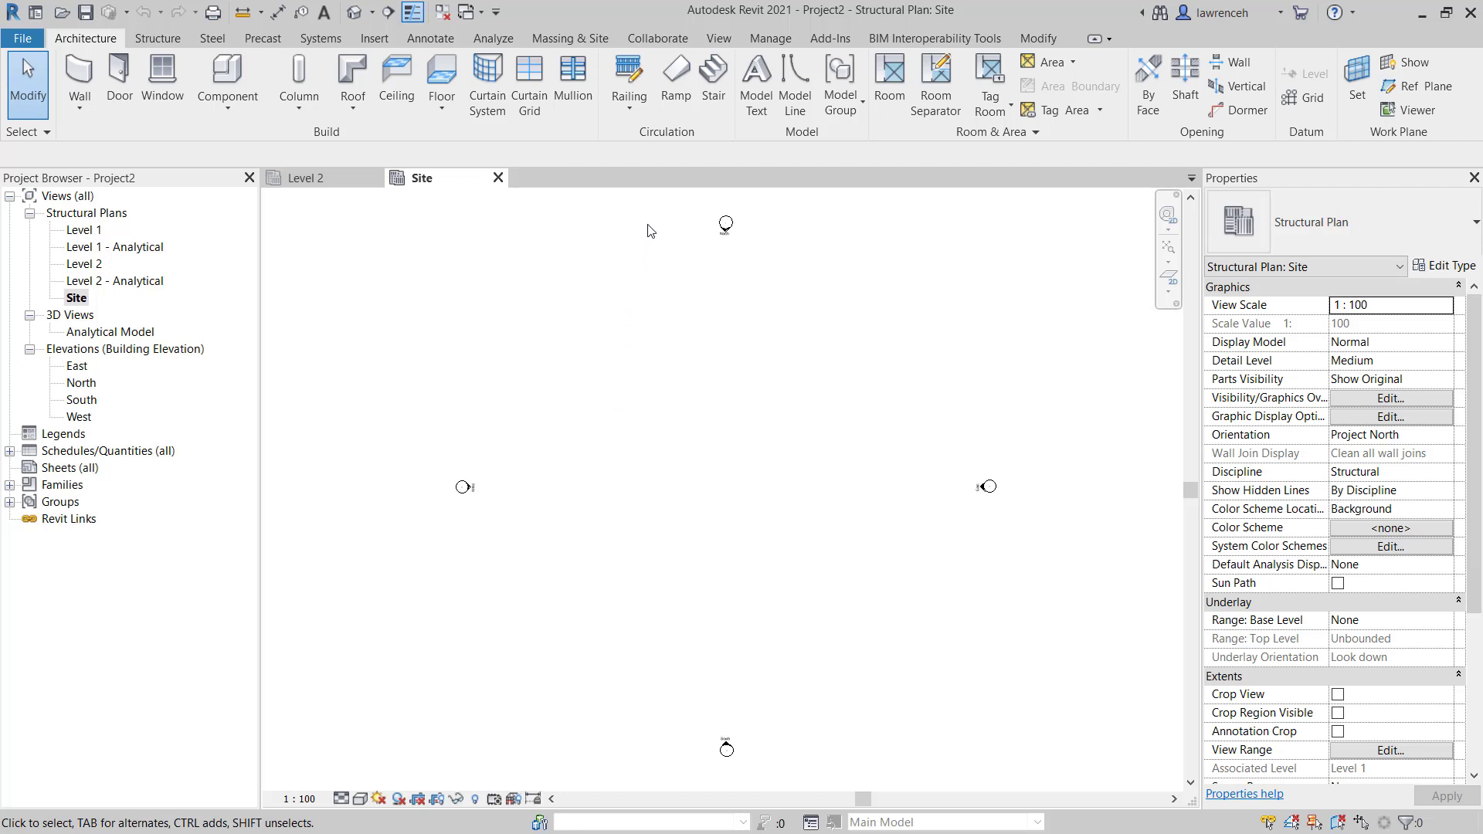
click(720, 38)
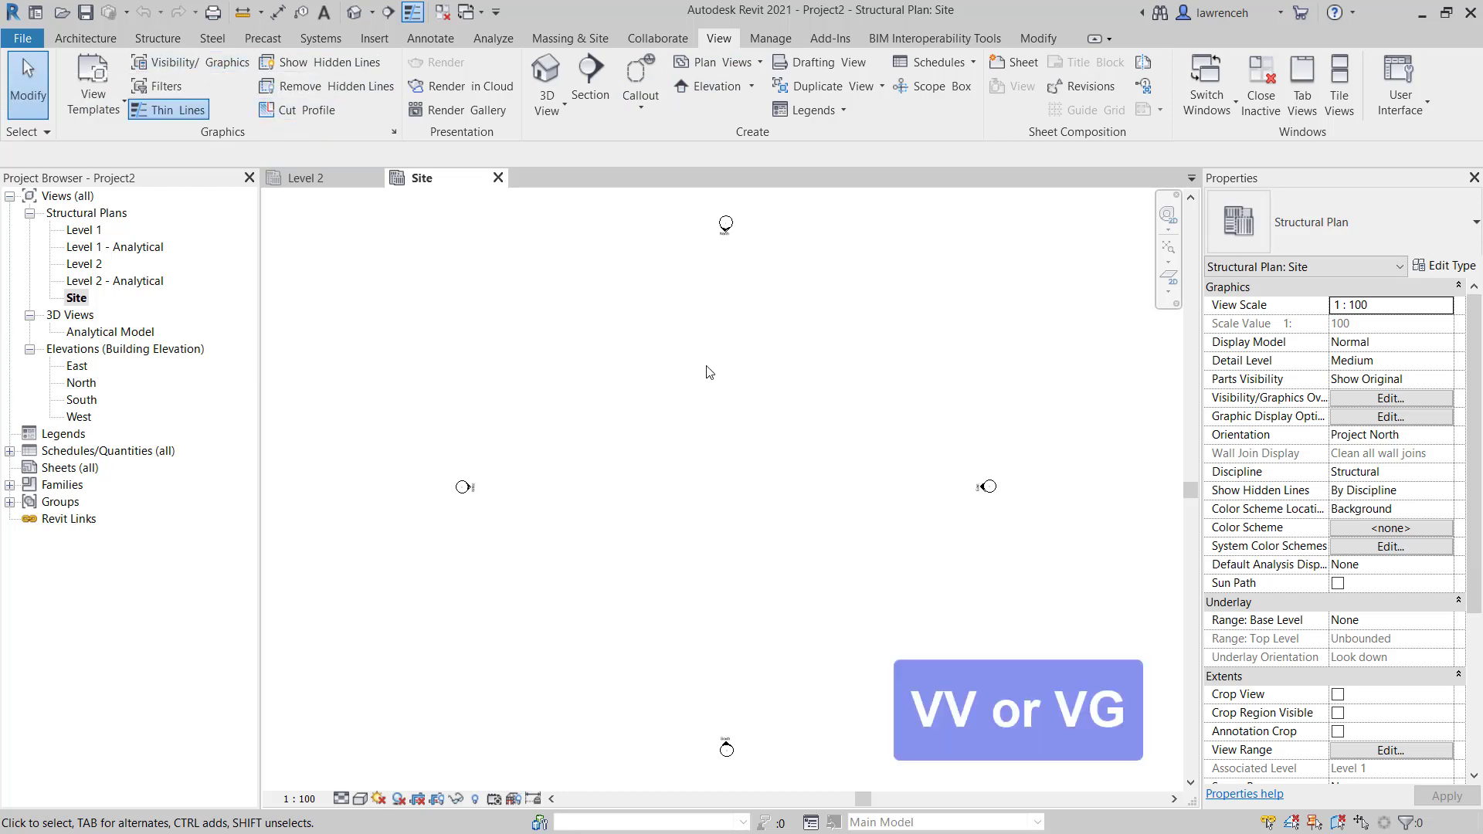
- In Visibility/Graphics (VV), turn on the Site category and its Internal Origin subcategory
key(v)
key(v)
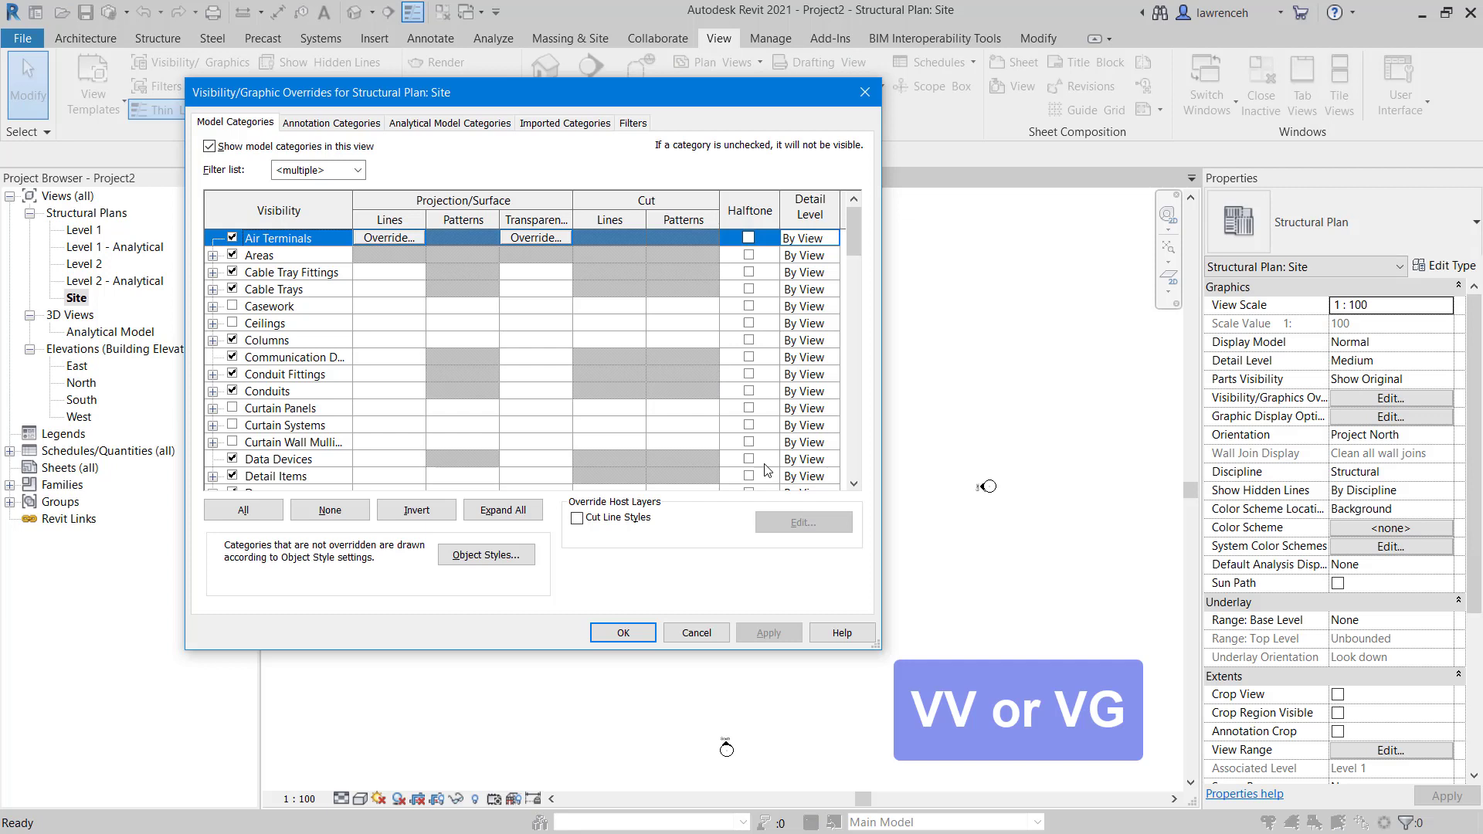
drag(880, 648, 1203, 753)
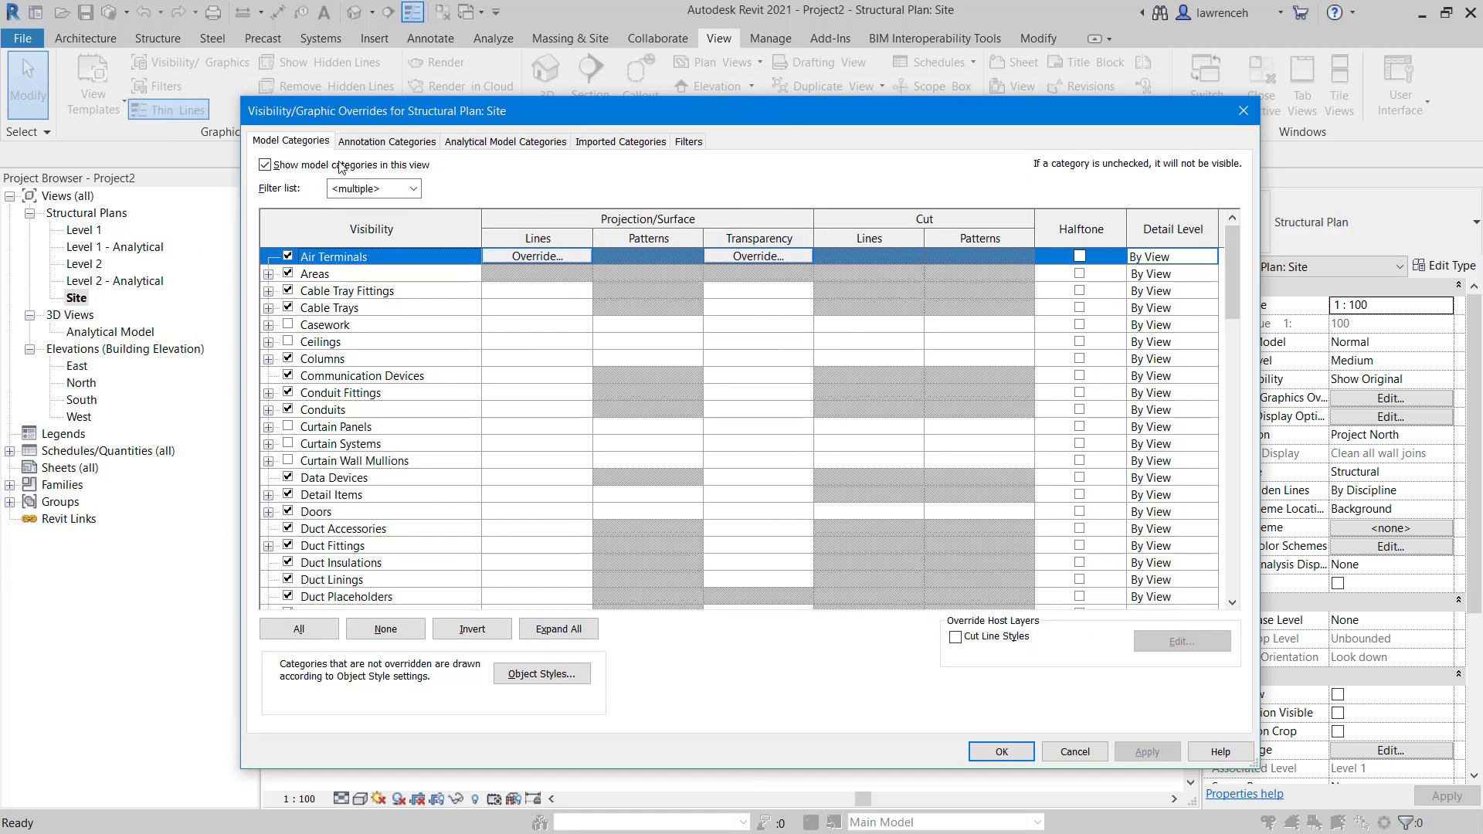
scroll(452, 506, down, 6)
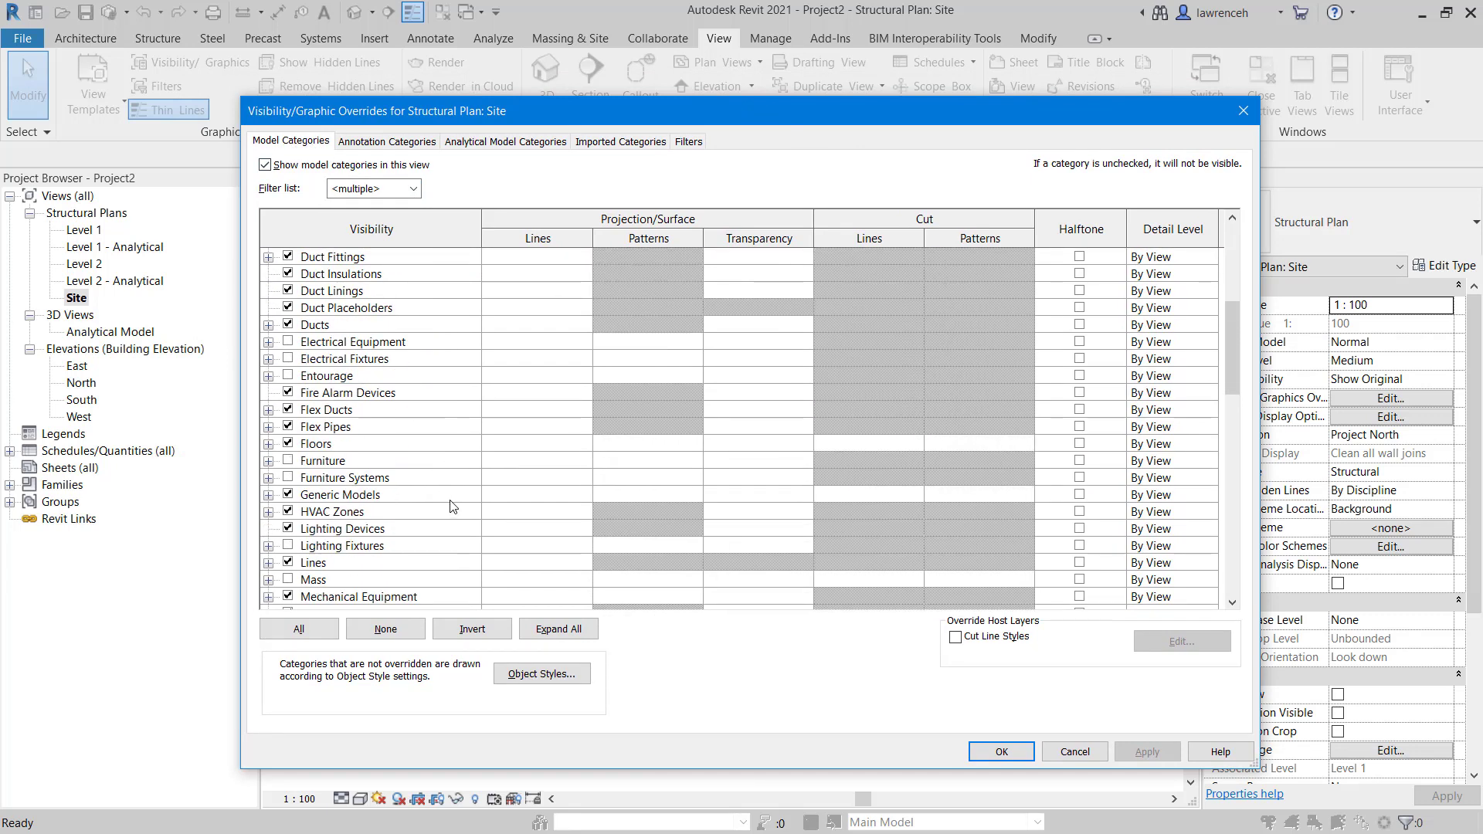
scroll(452, 506, down, 10)
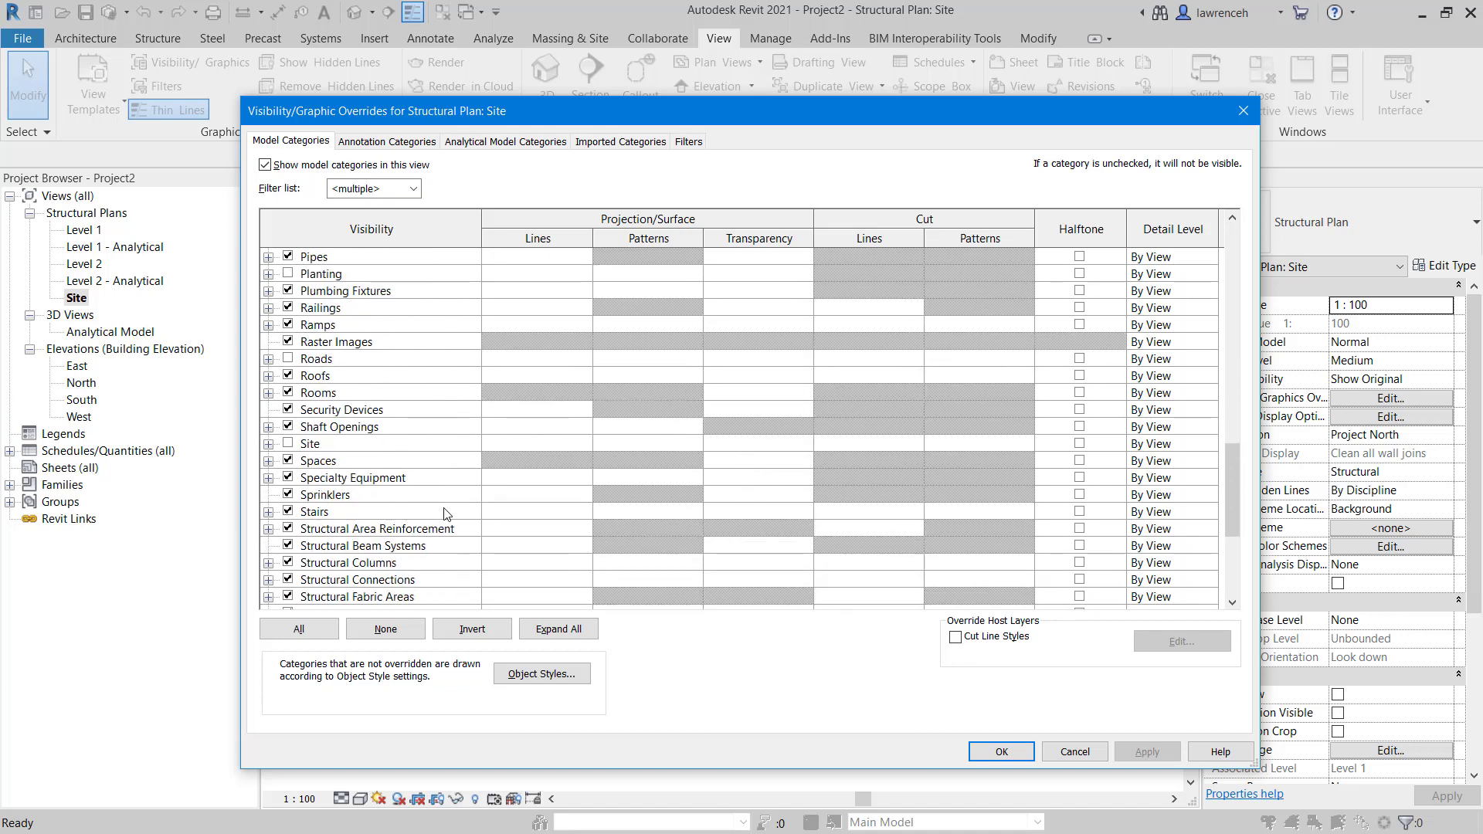
click(324, 446)
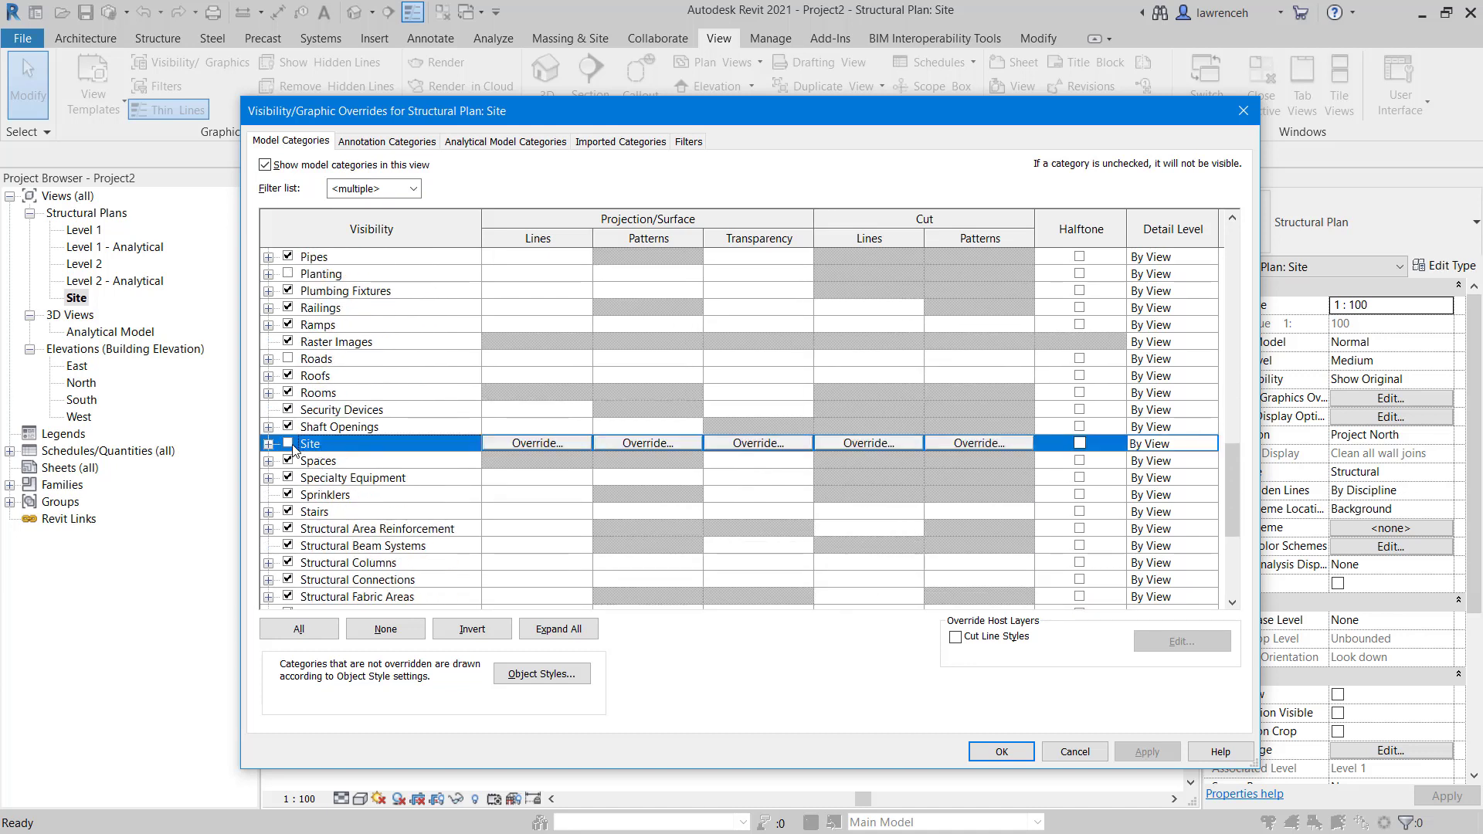
click(288, 444)
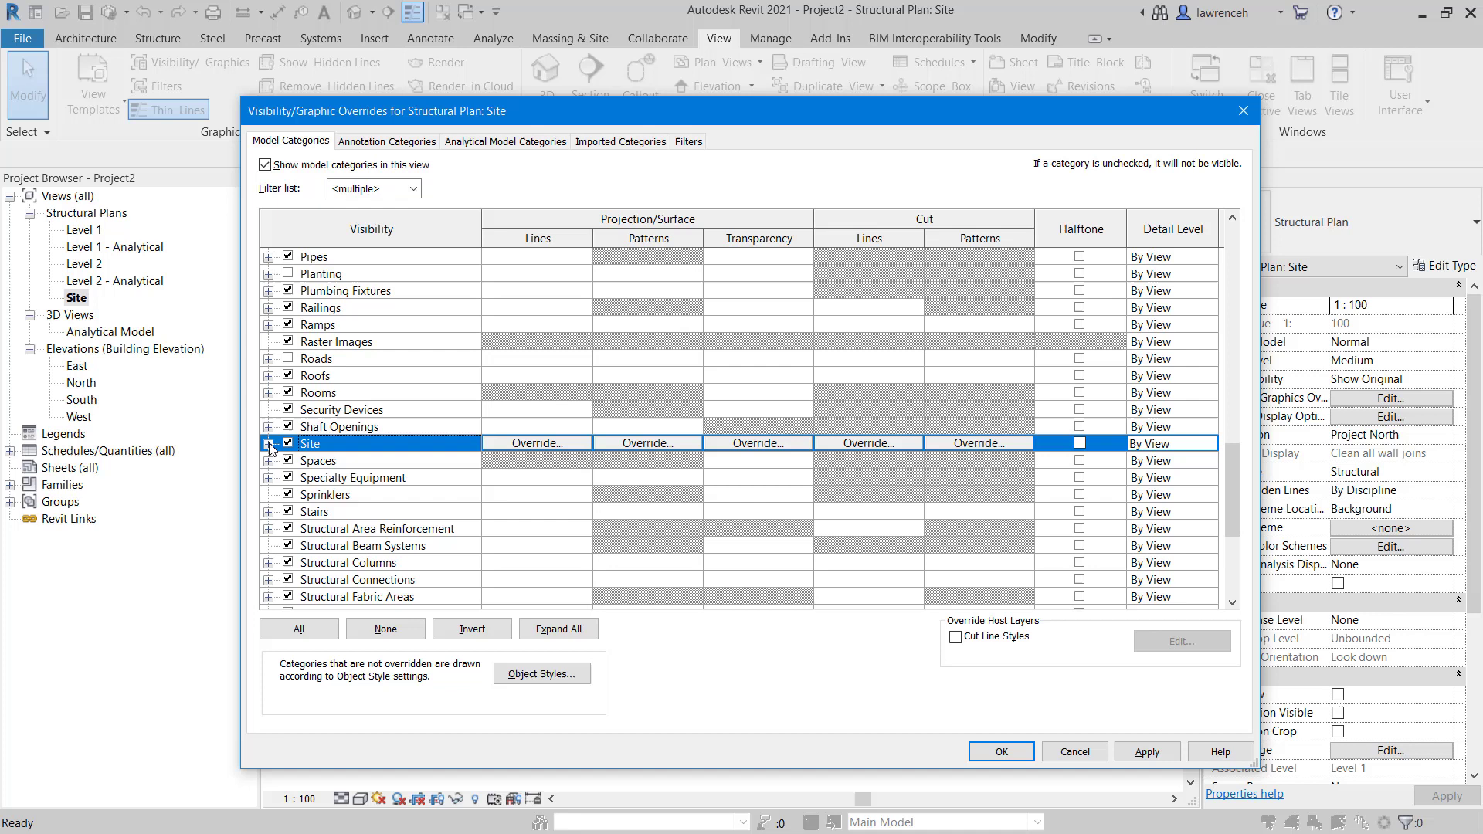
click(268, 444)
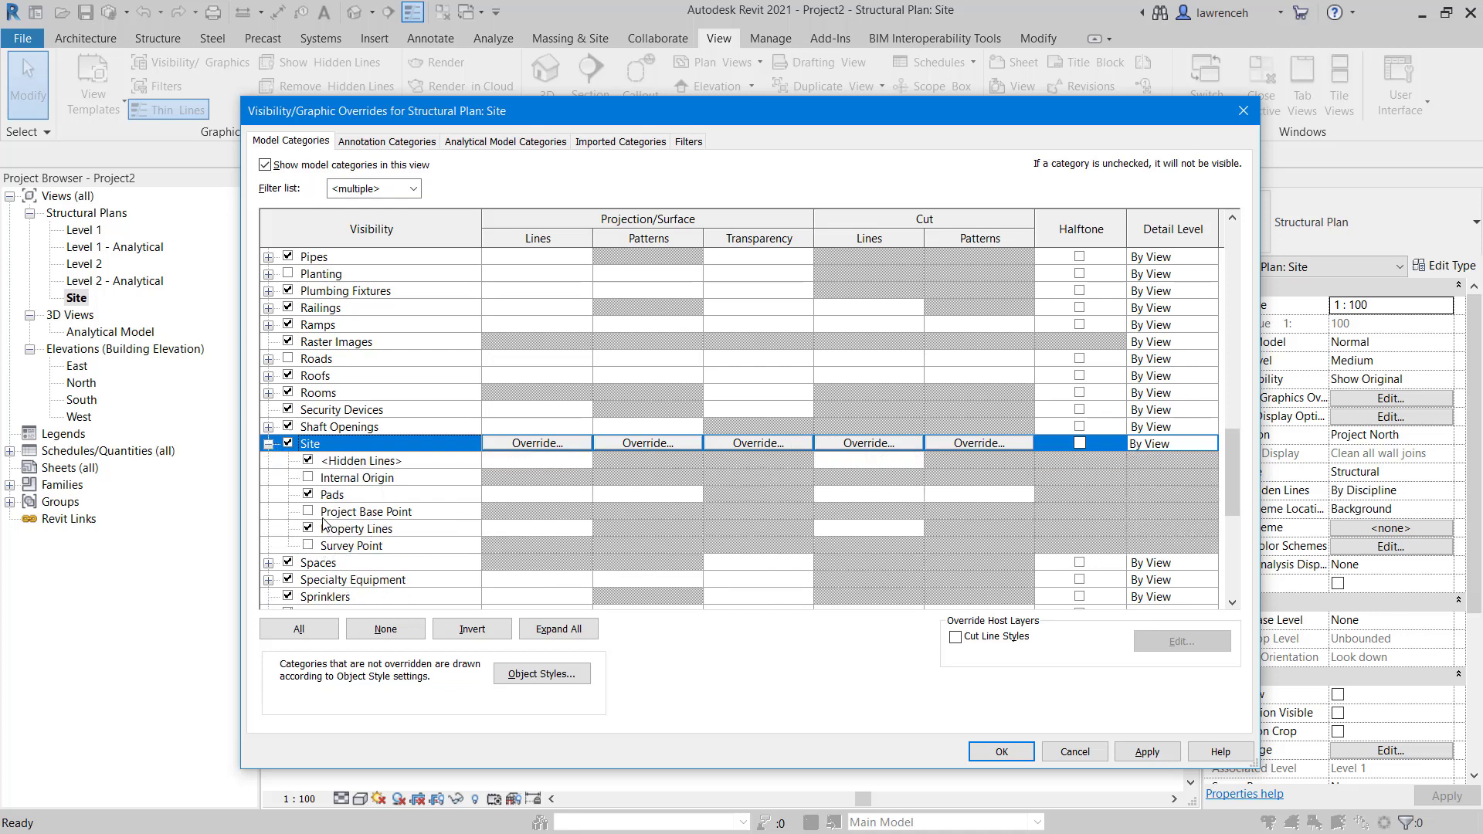
click(309, 477)
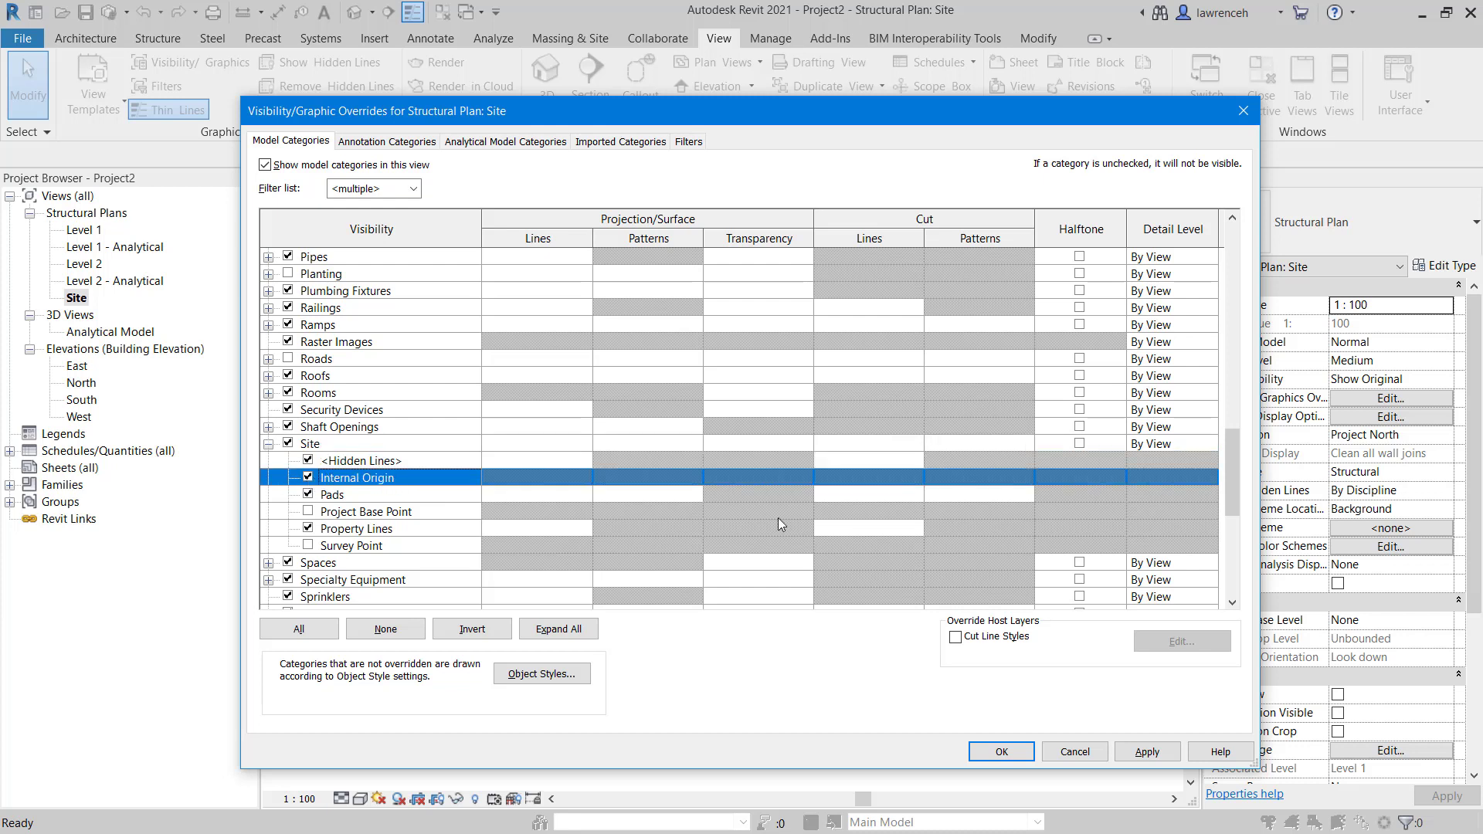
click(1001, 751)
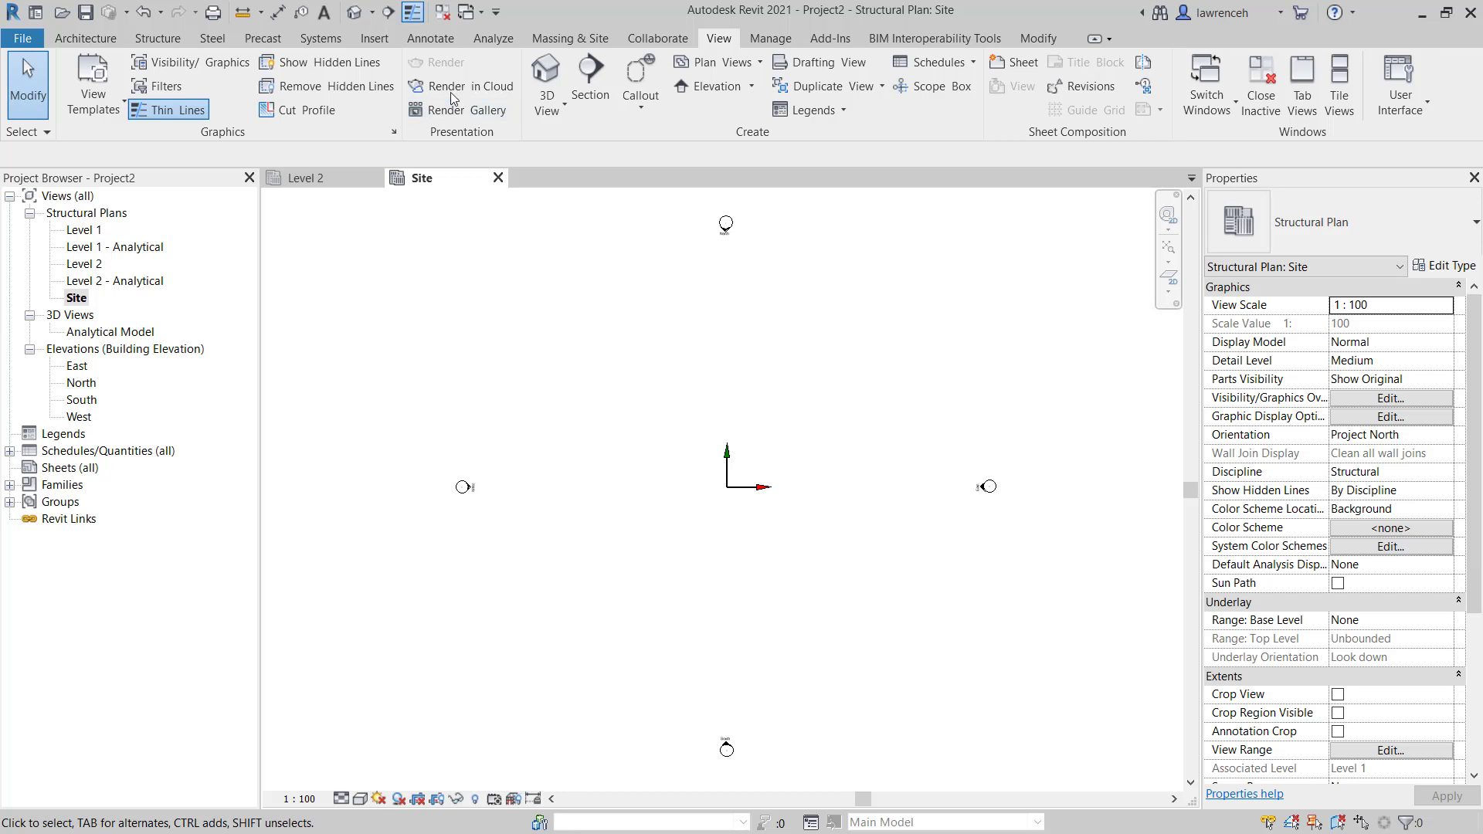
- Start Link CAD from the Insert tab and select Module2.0_AutoCADGridImport.dwg
click(376, 46)
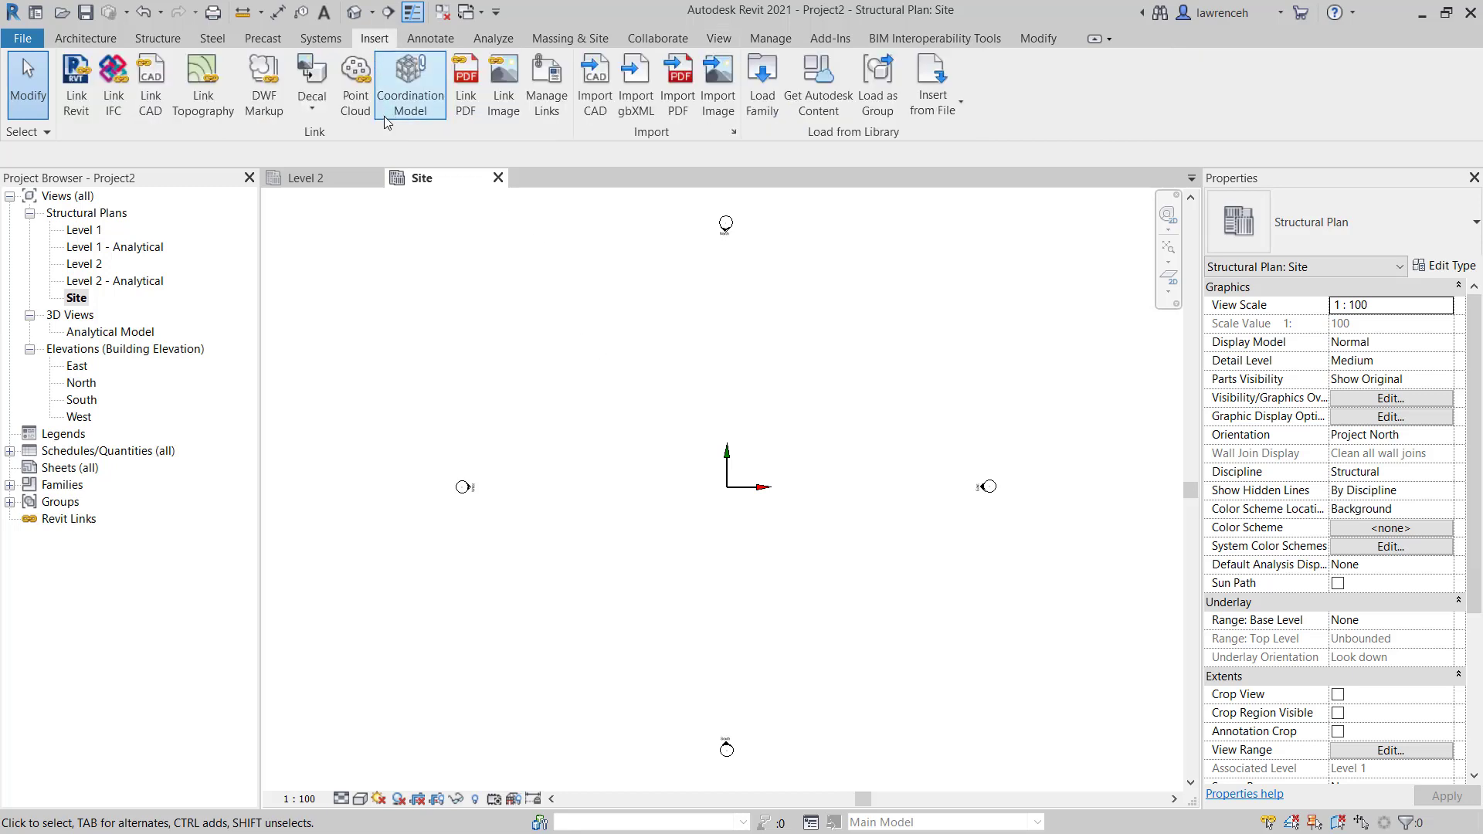
click(149, 104)
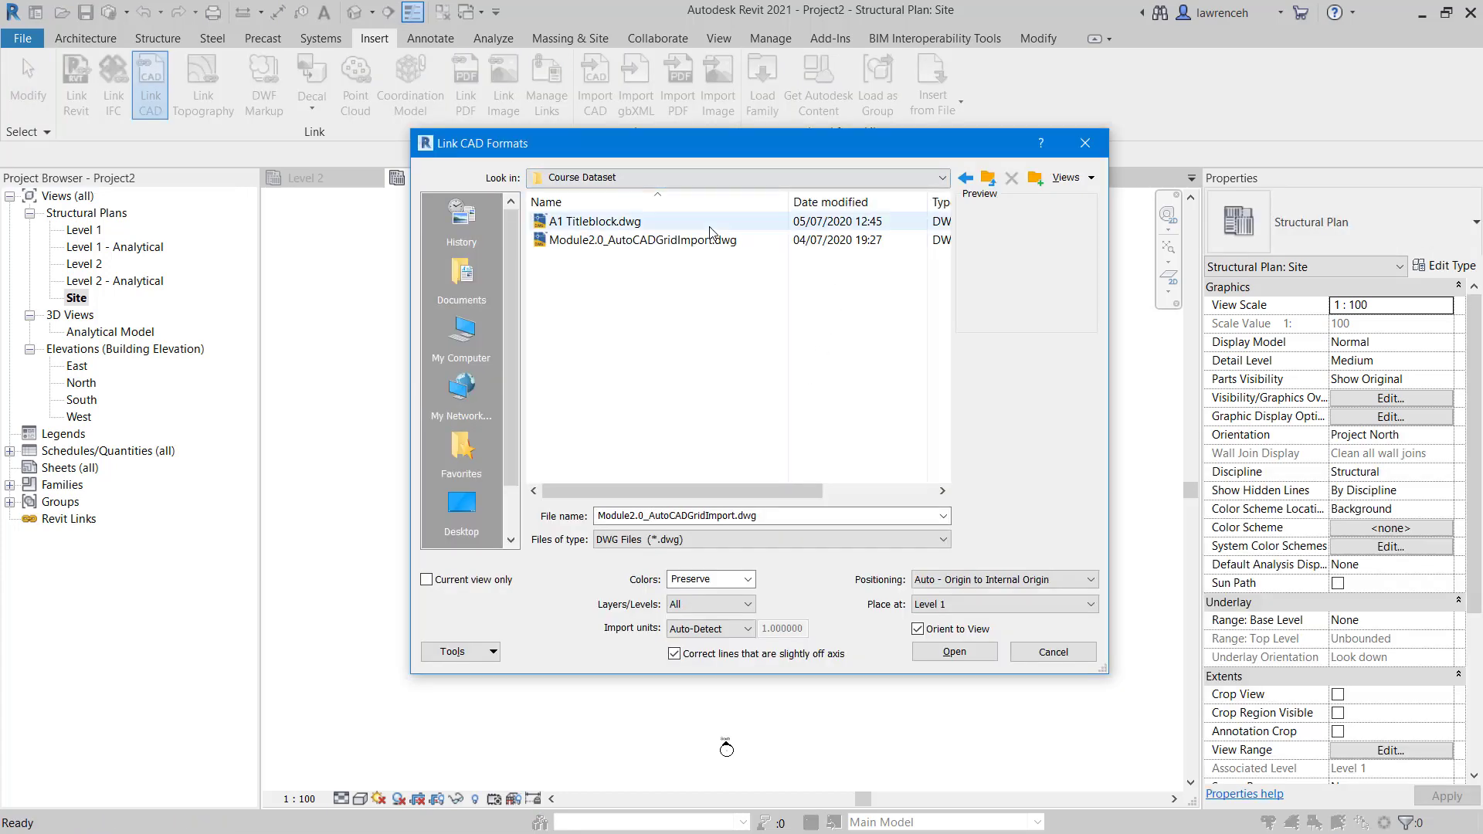
click(615, 242)
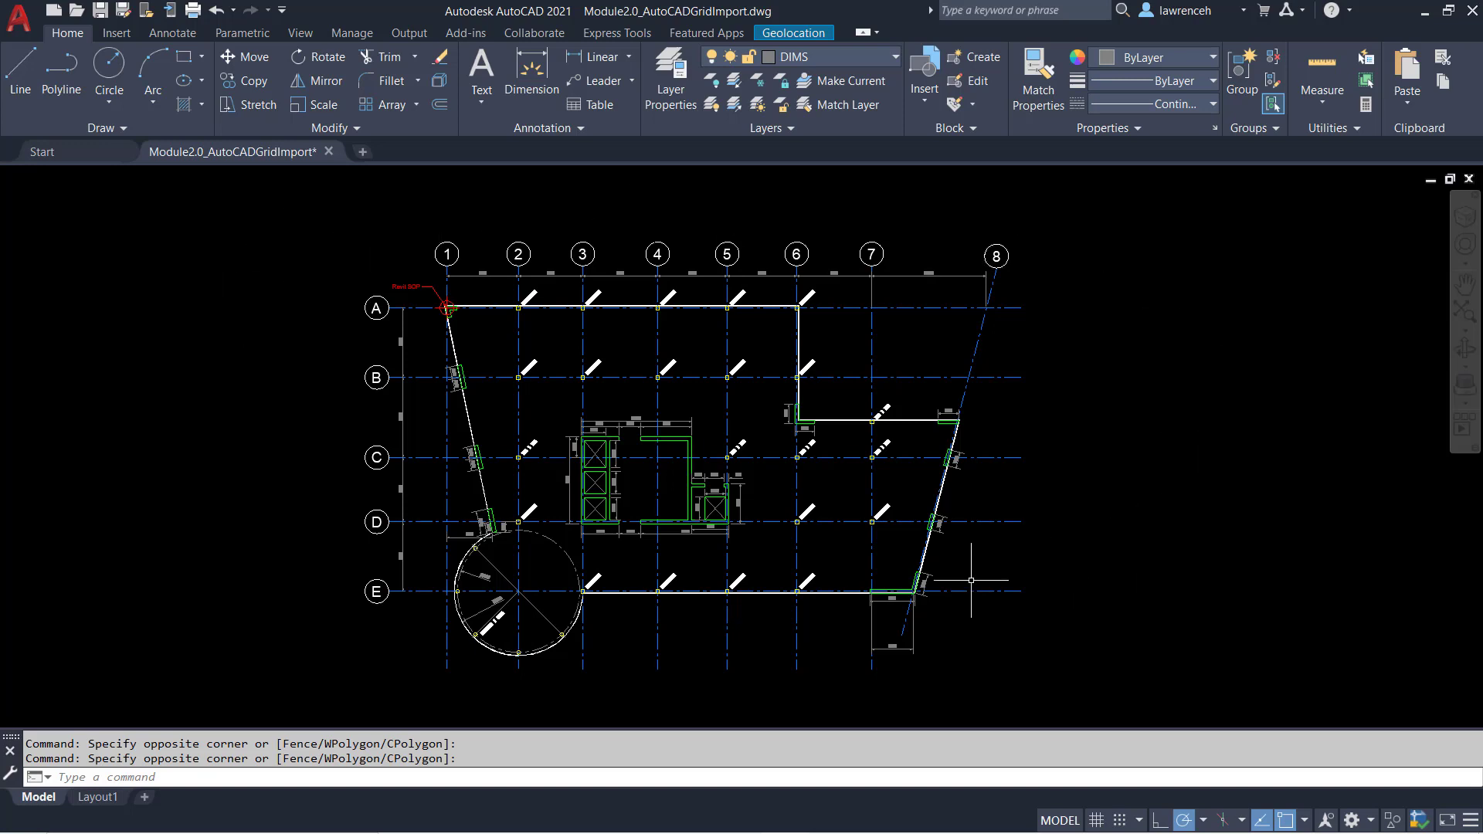
- Zoom to grid A/1 and use ID on the Revit SOP point, confirming X=0, Y=0, Z=0
scroll(429, 293, up, 8)
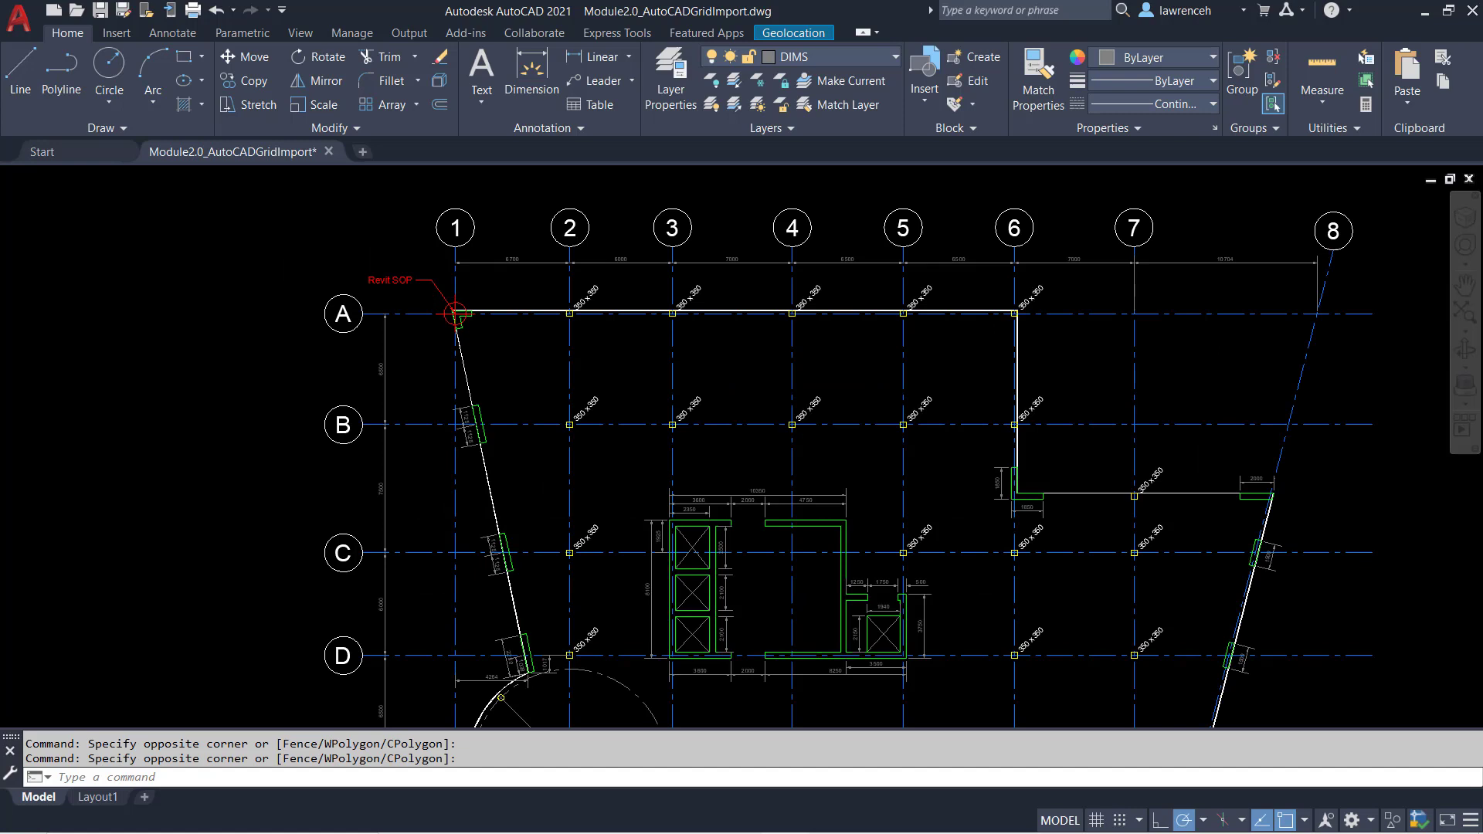
mouse_move(429, 293)
middle_down()
mouse_move(473, 371)
mouse_move(627, 516)
middle_up()
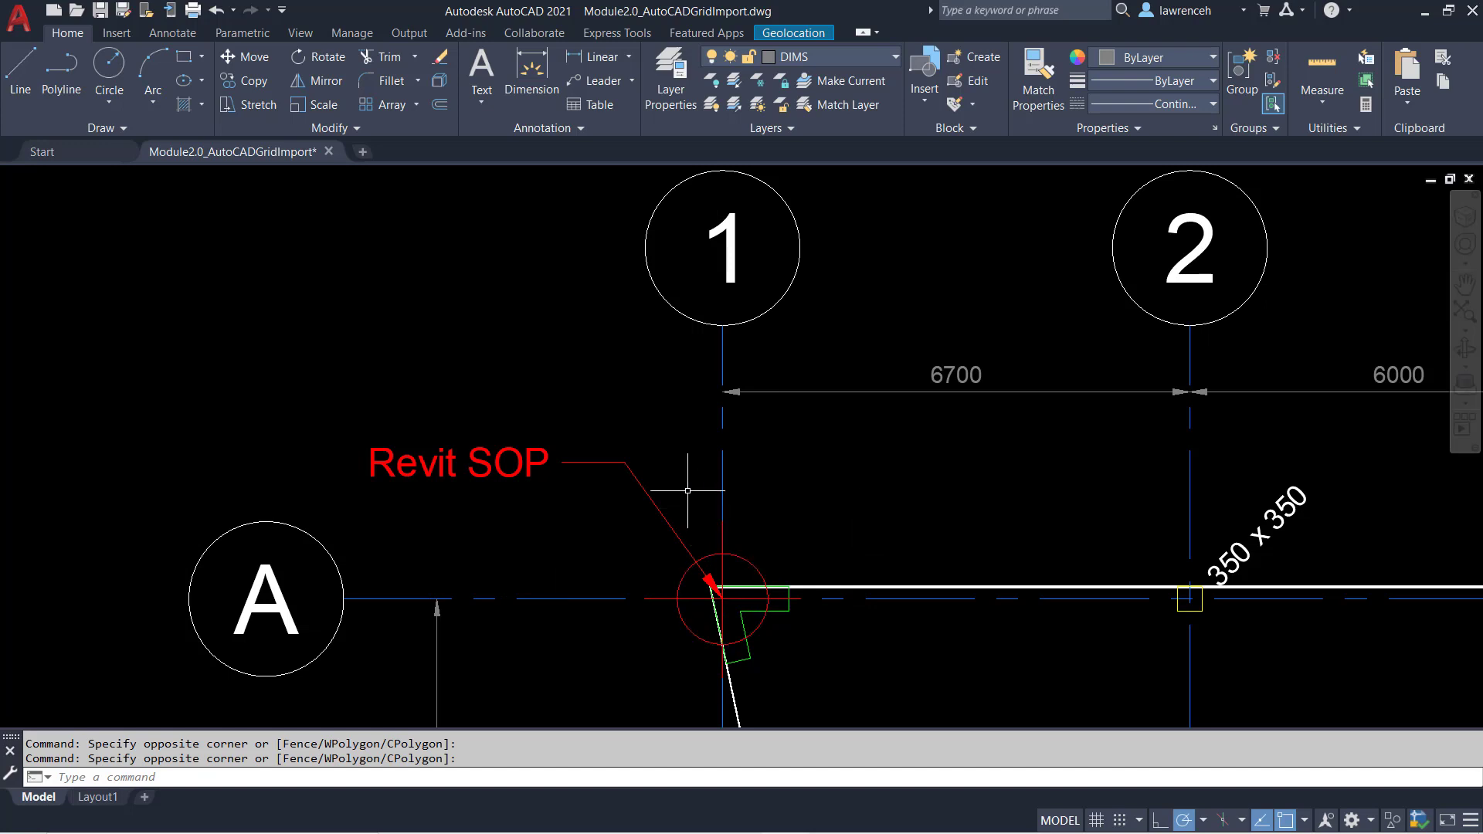
text(i)
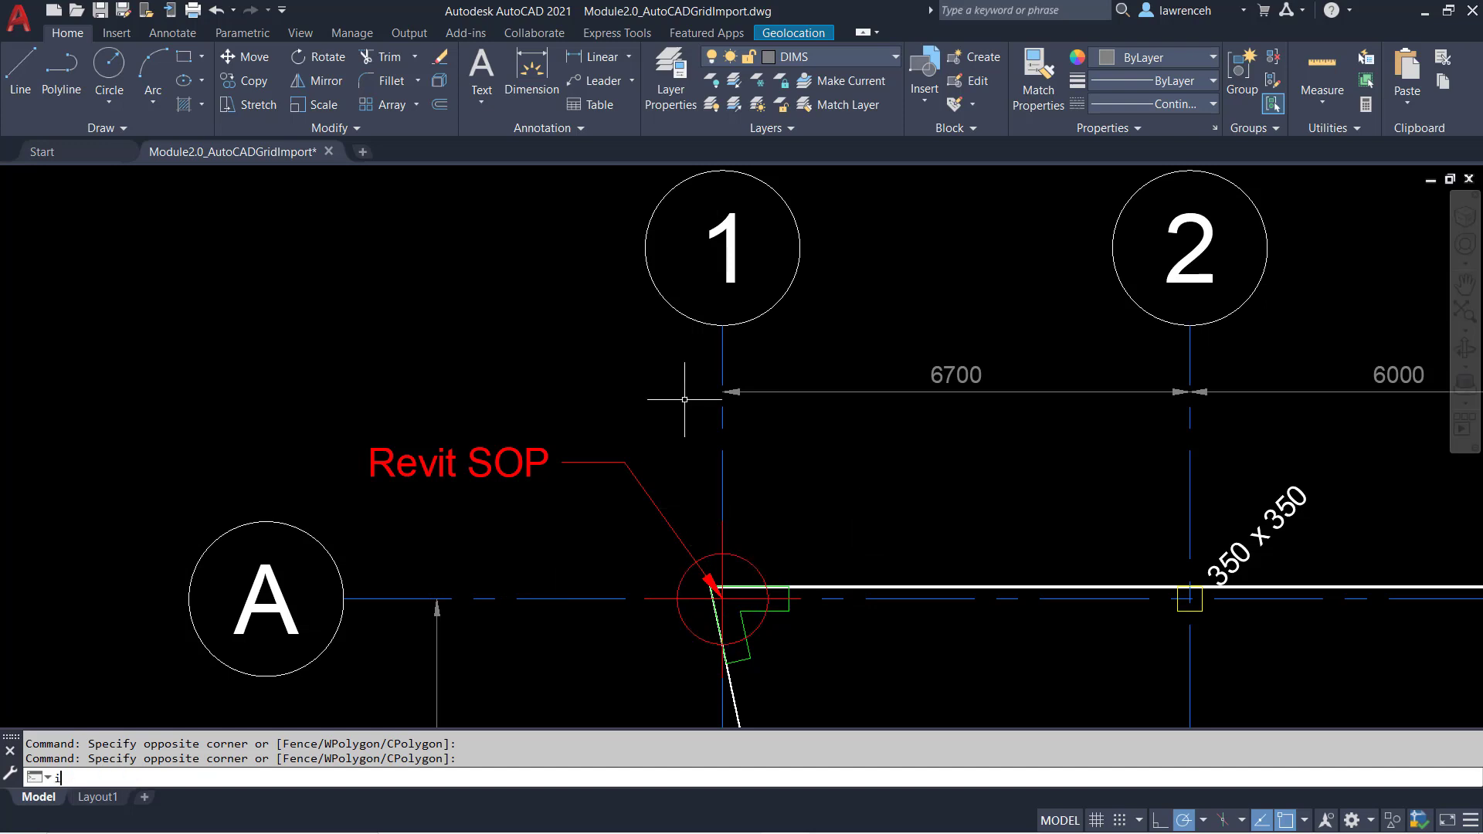
text(d)
key(Return)
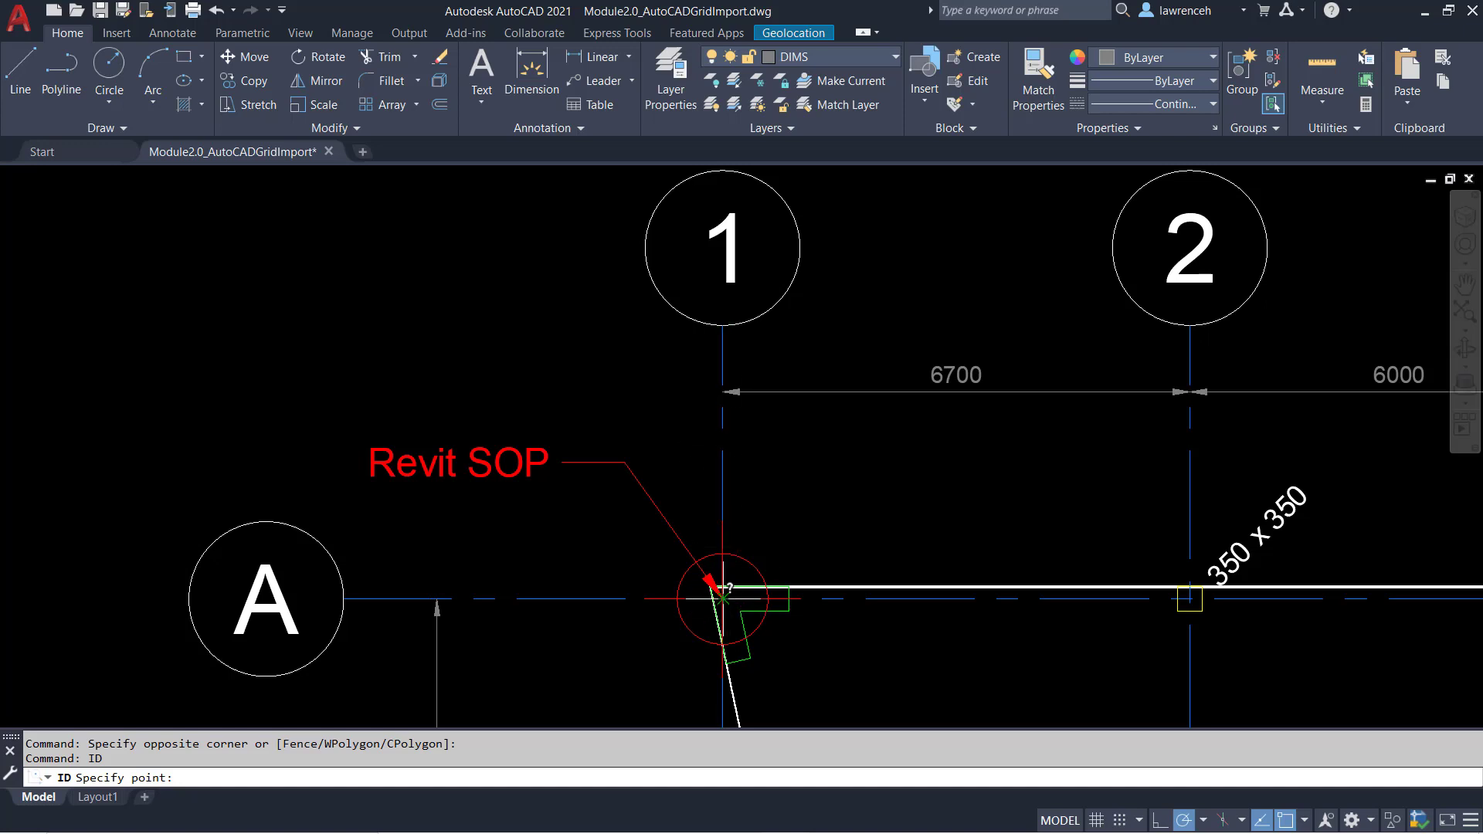
click(722, 597)
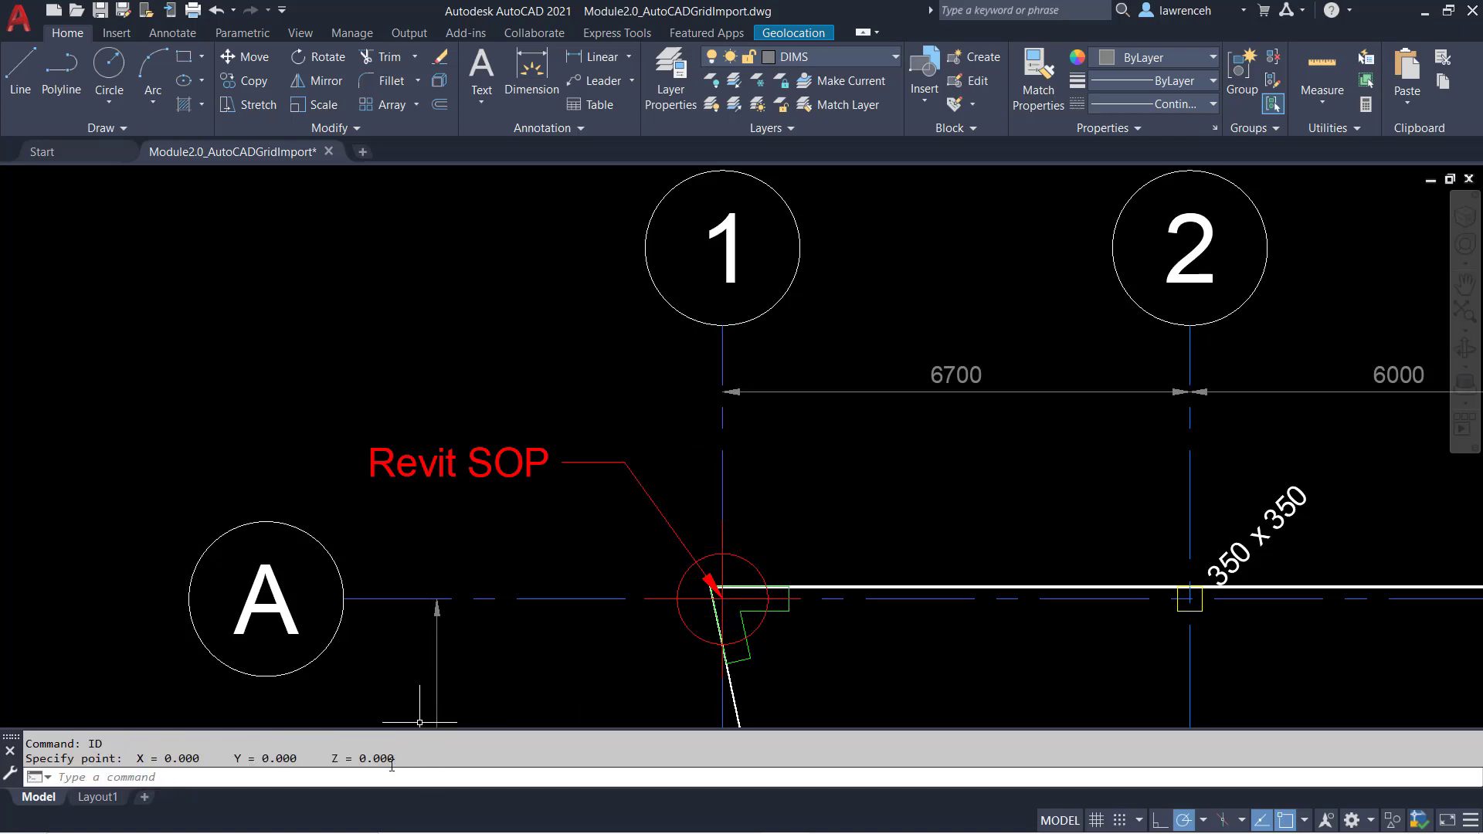
drag(393, 760, 16, 763)
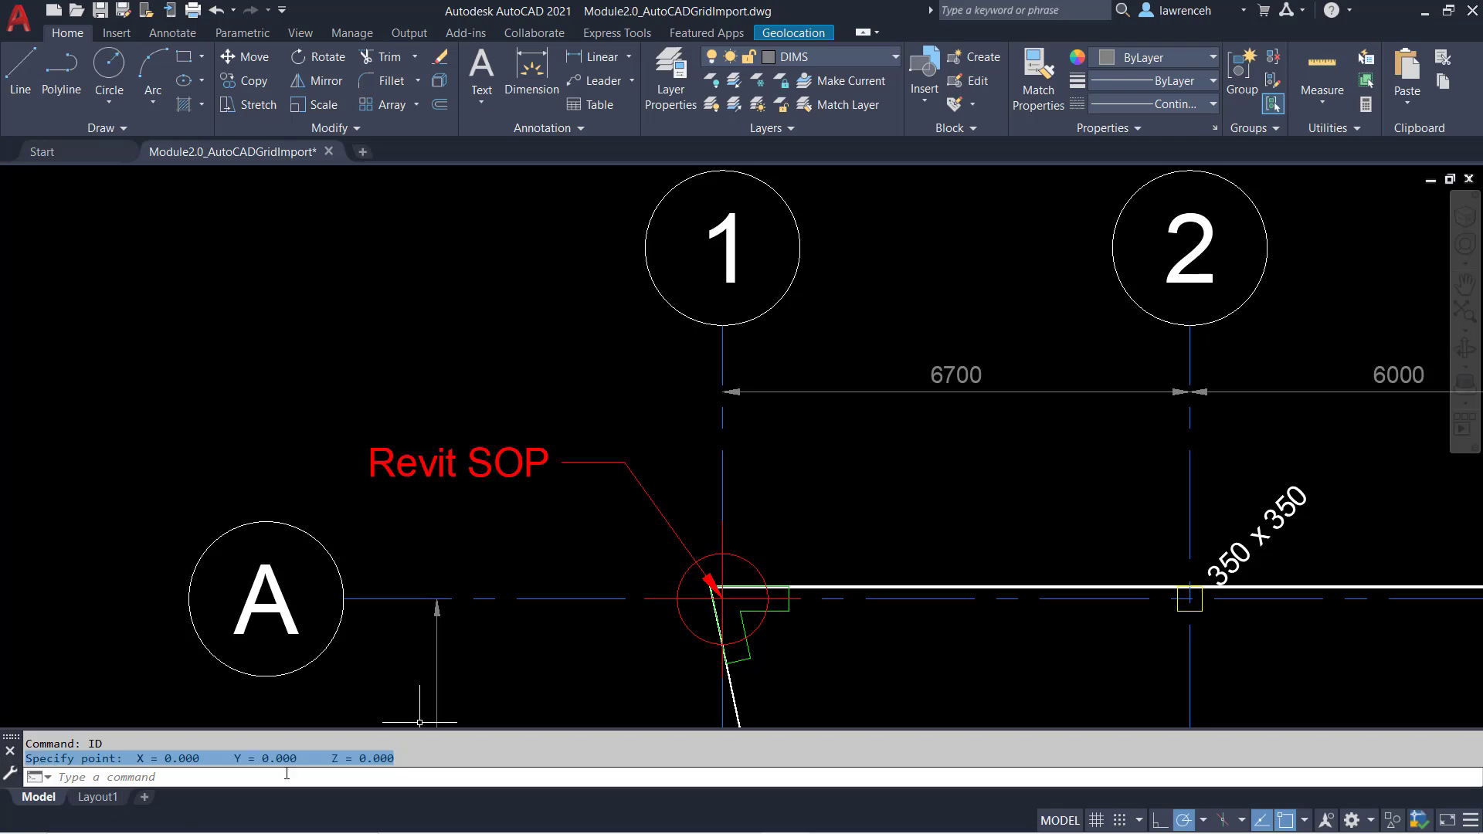
click(428, 765)
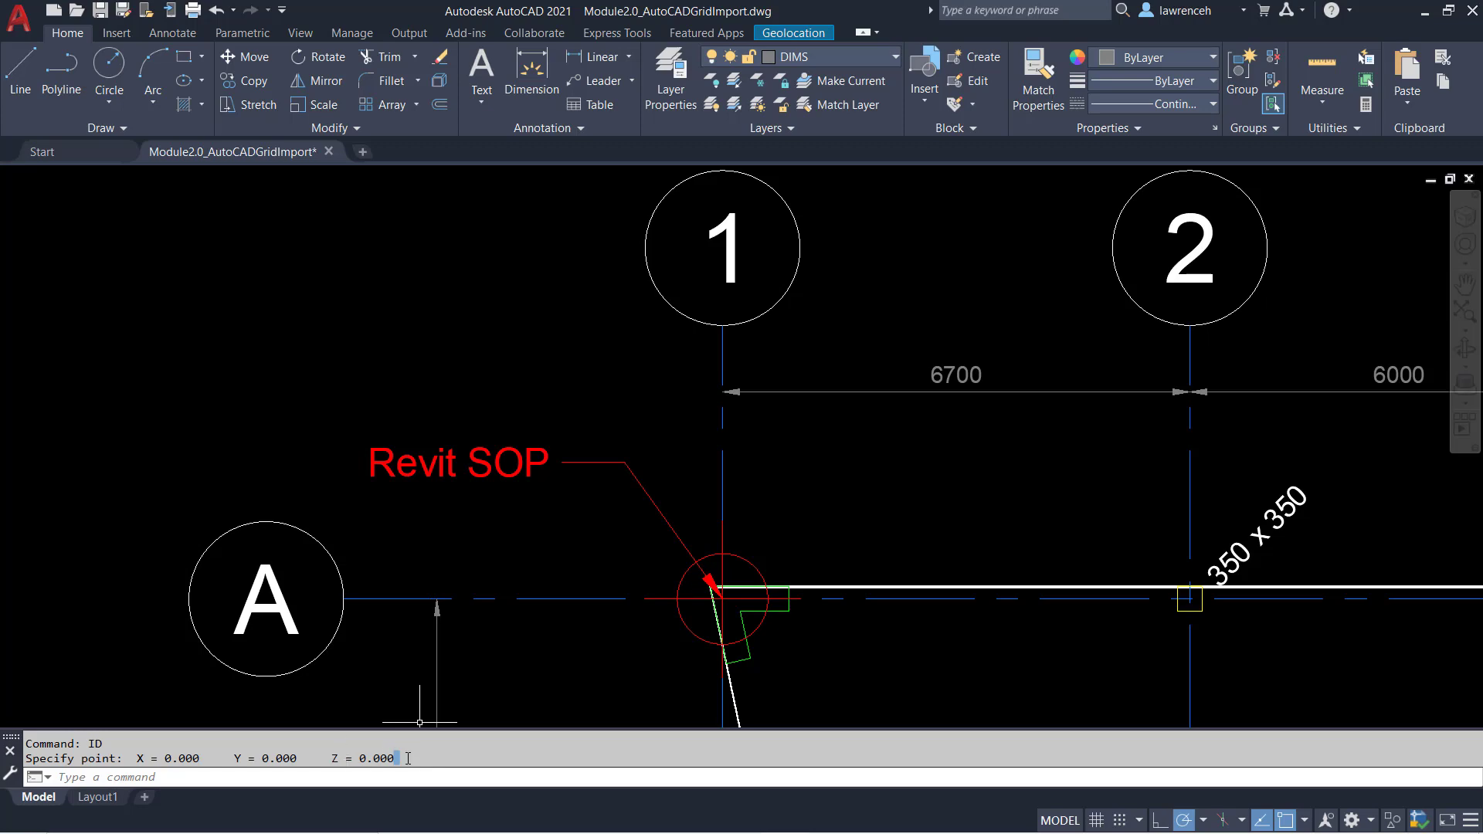
scroll(589, 397, down, 10)
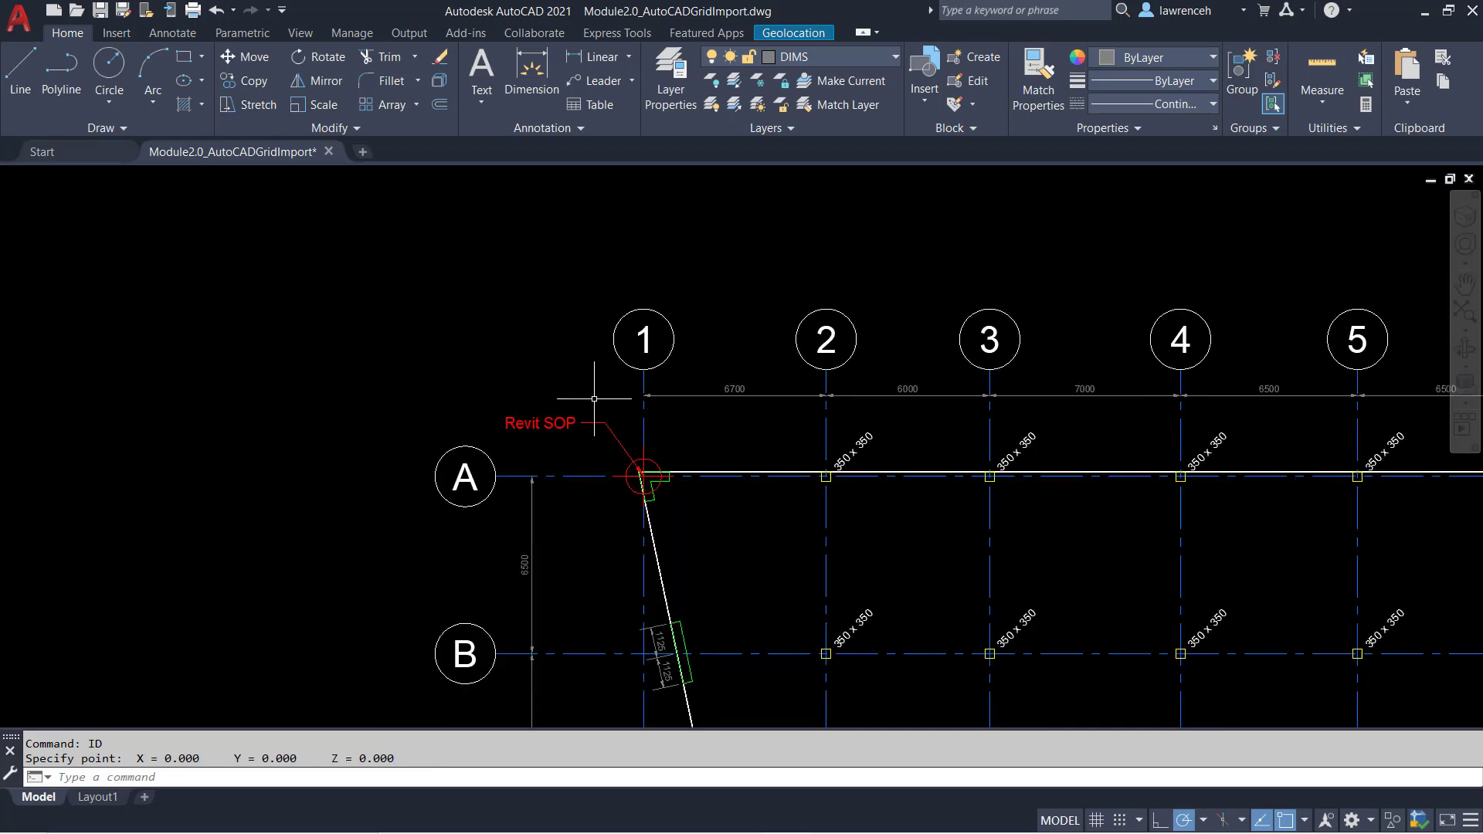
scroll(624, 390, up, 5)
middle_drag(624, 390, 614, 349)
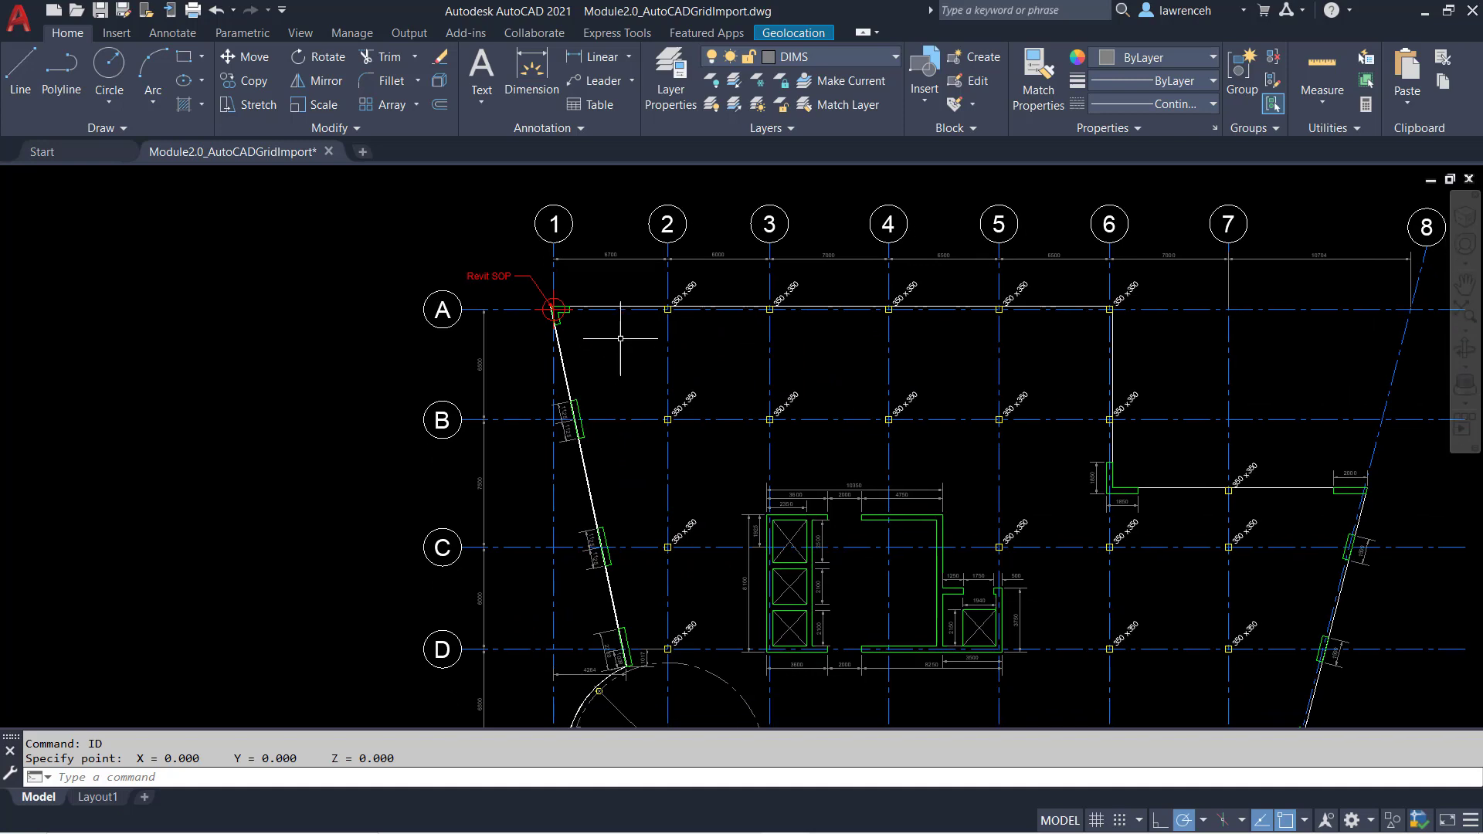
- Freeze the Sheets, TitleBlock, Viewframes and 2DTree_Outline layers in Layer Properties Manager
click(671, 91)
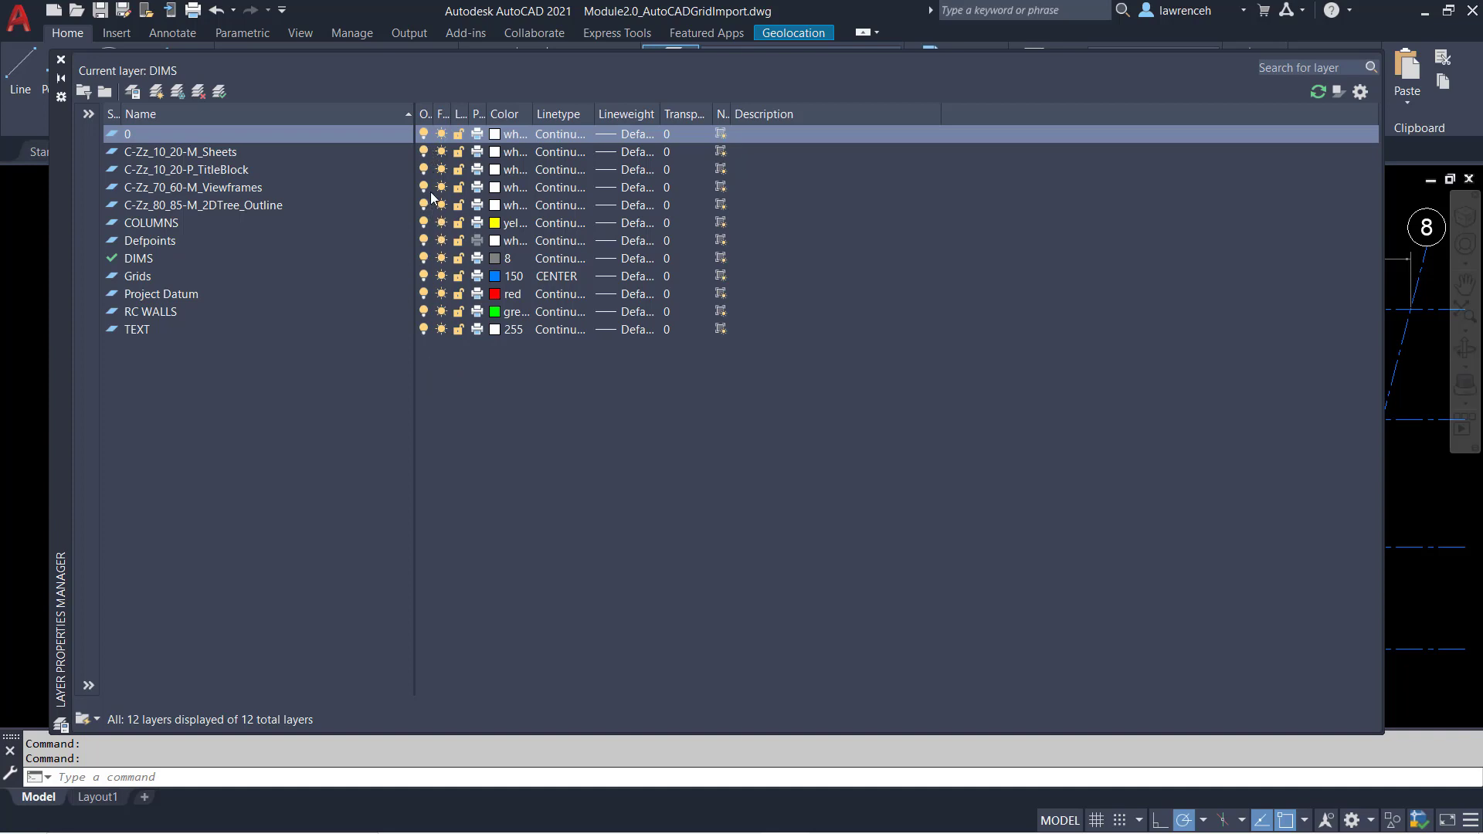
click(426, 154)
click(424, 170)
click(424, 187)
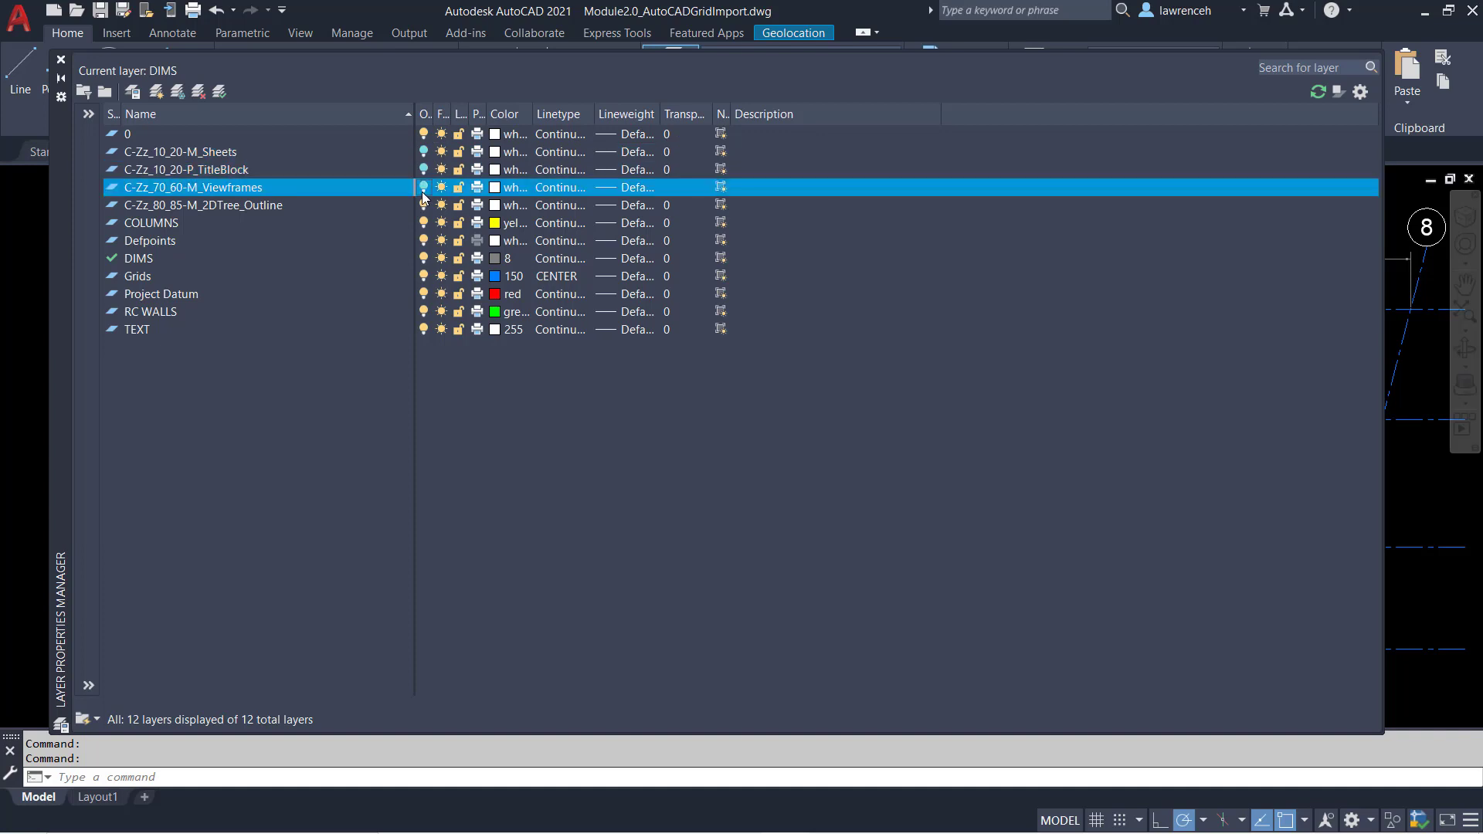
click(425, 206)
click(443, 205)
click(447, 187)
click(446, 169)
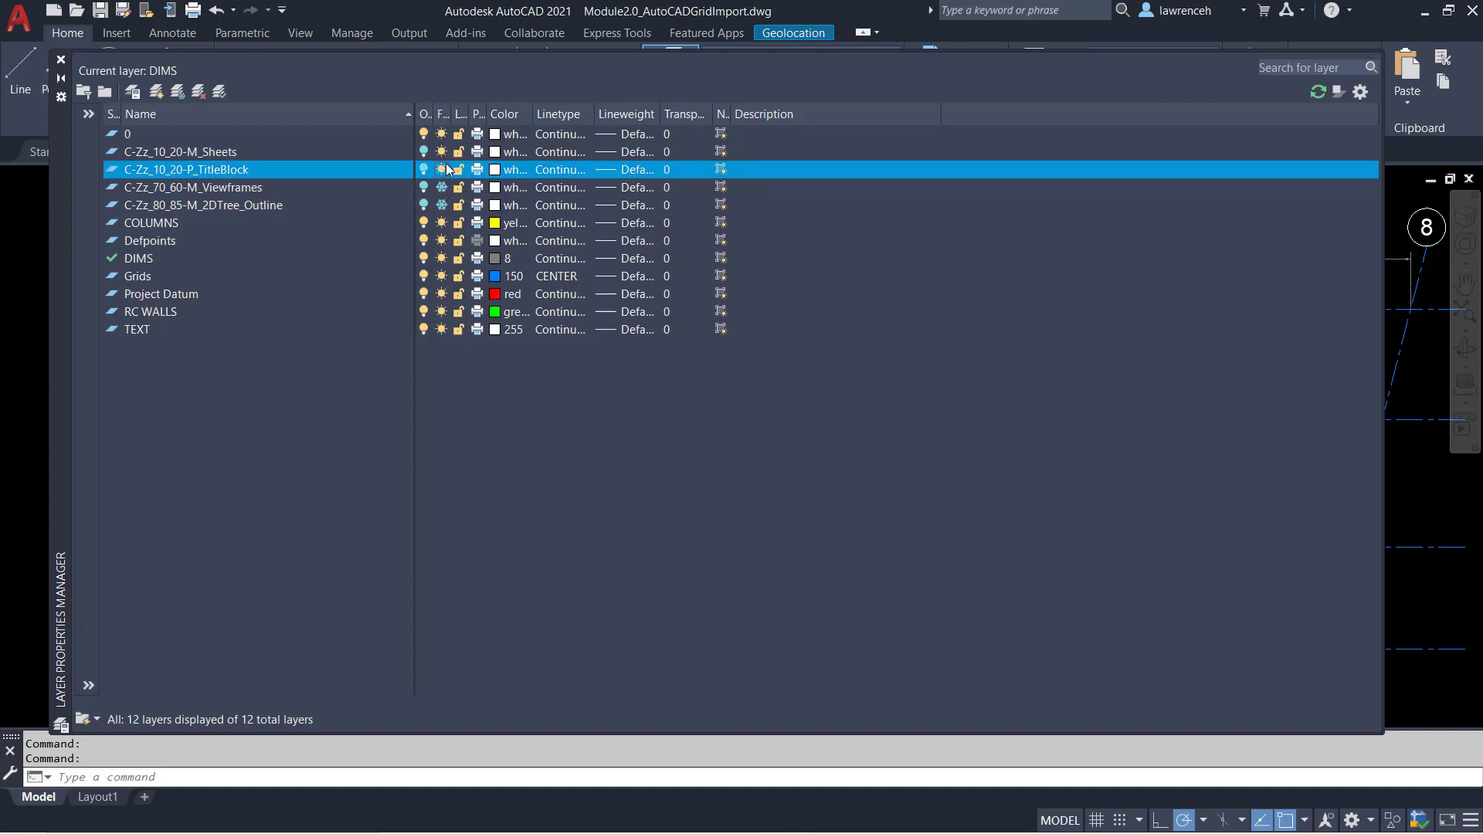
click(442, 152)
- Switch those four frozen layers back on and close the Layer Properties Manager
click(424, 151)
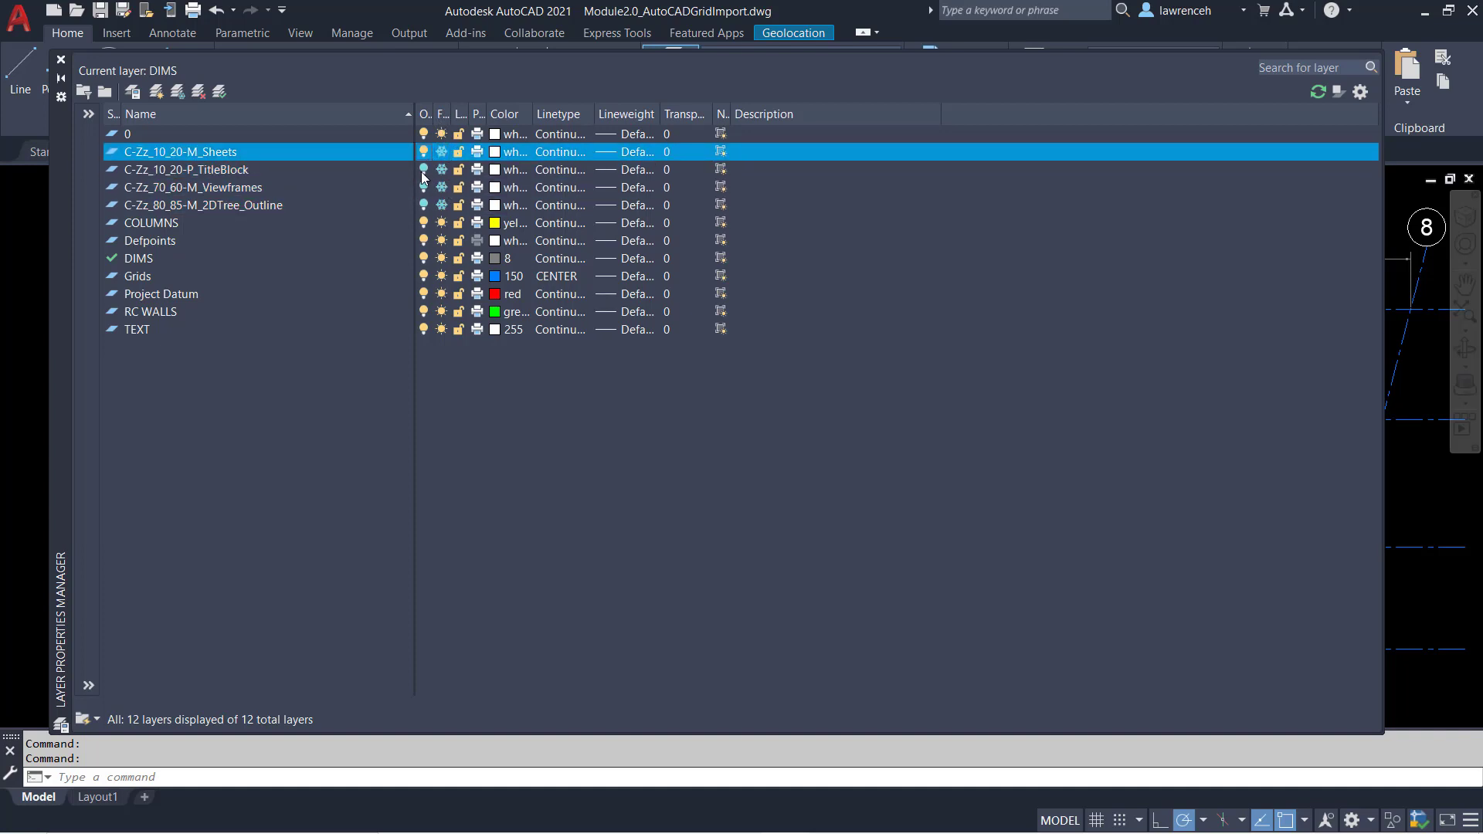
click(423, 169)
click(423, 186)
click(423, 205)
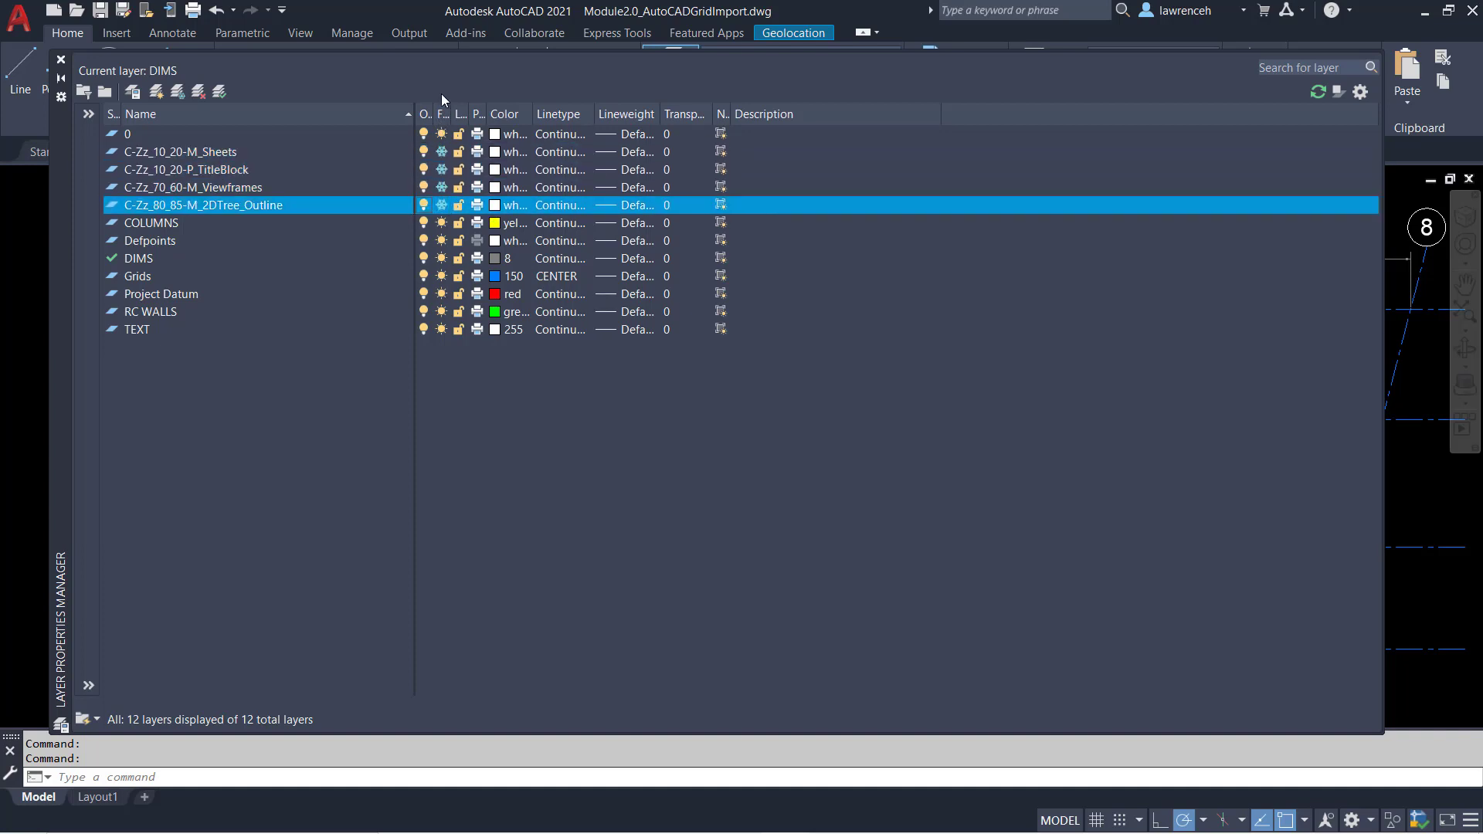
click(61, 60)
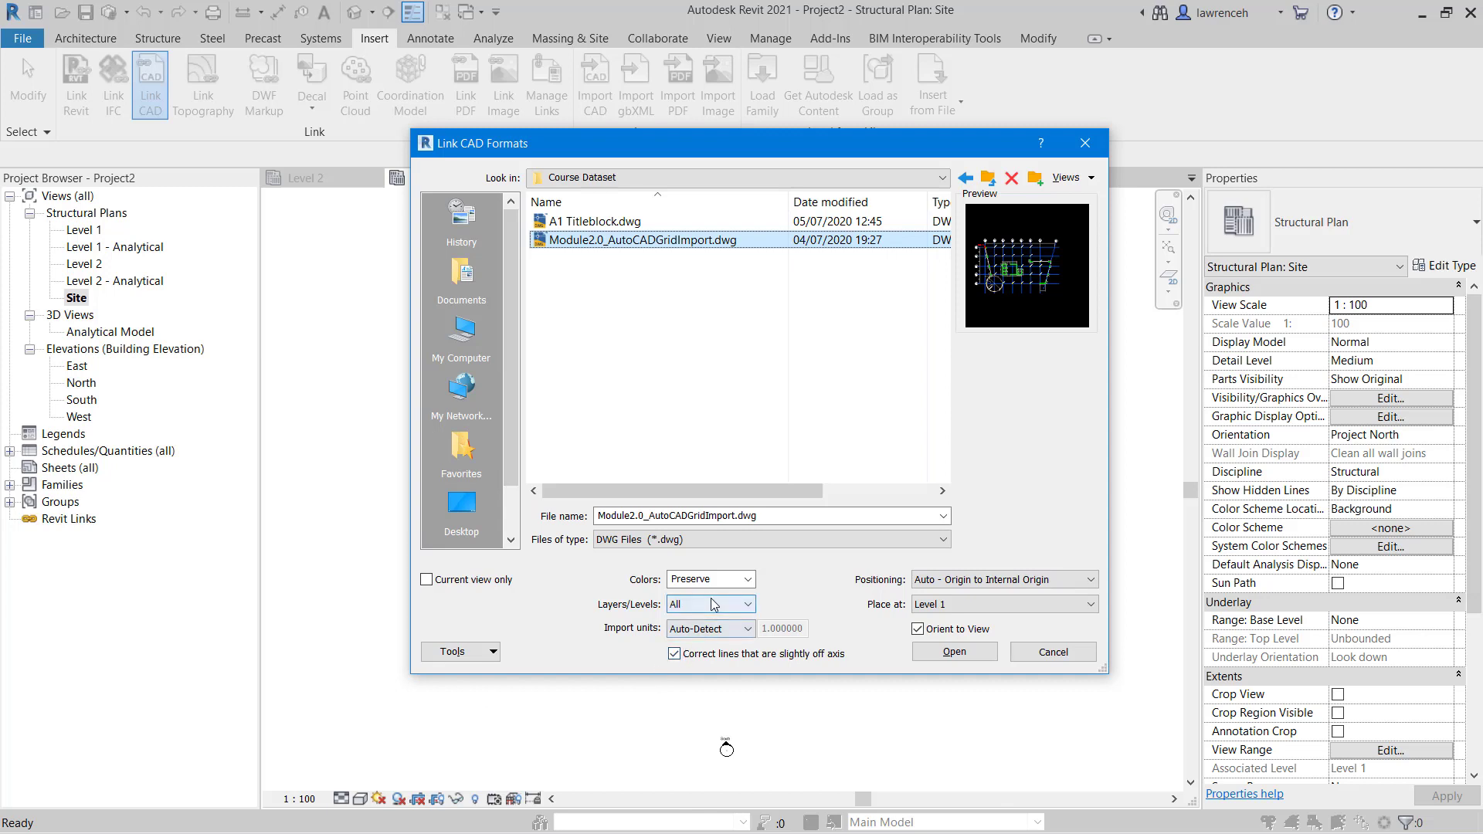
- Set the link to Current view only, Visible layers, custom import factor 1.000000, off-axis correction off
click(455, 580)
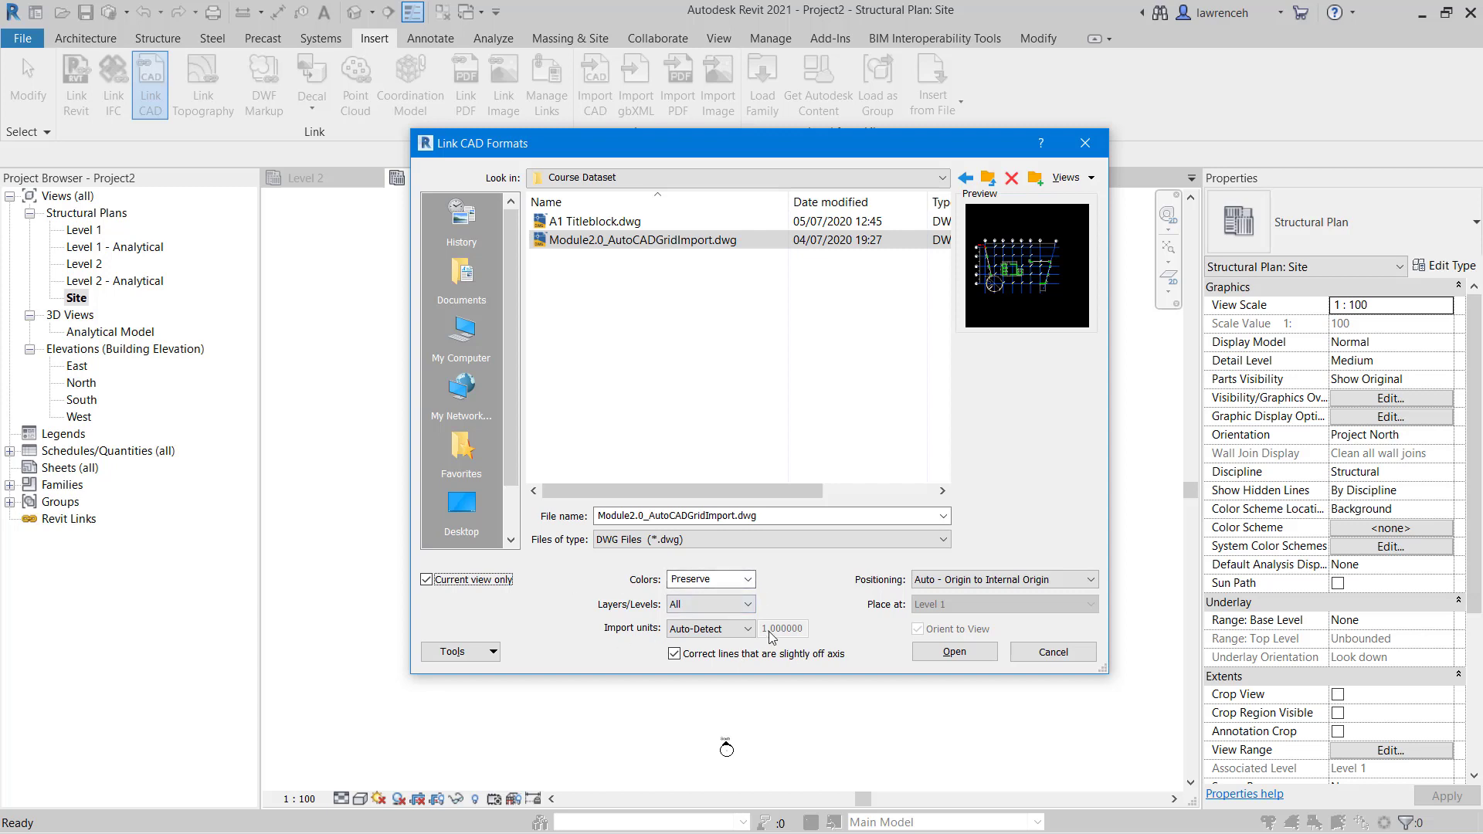
click(729, 604)
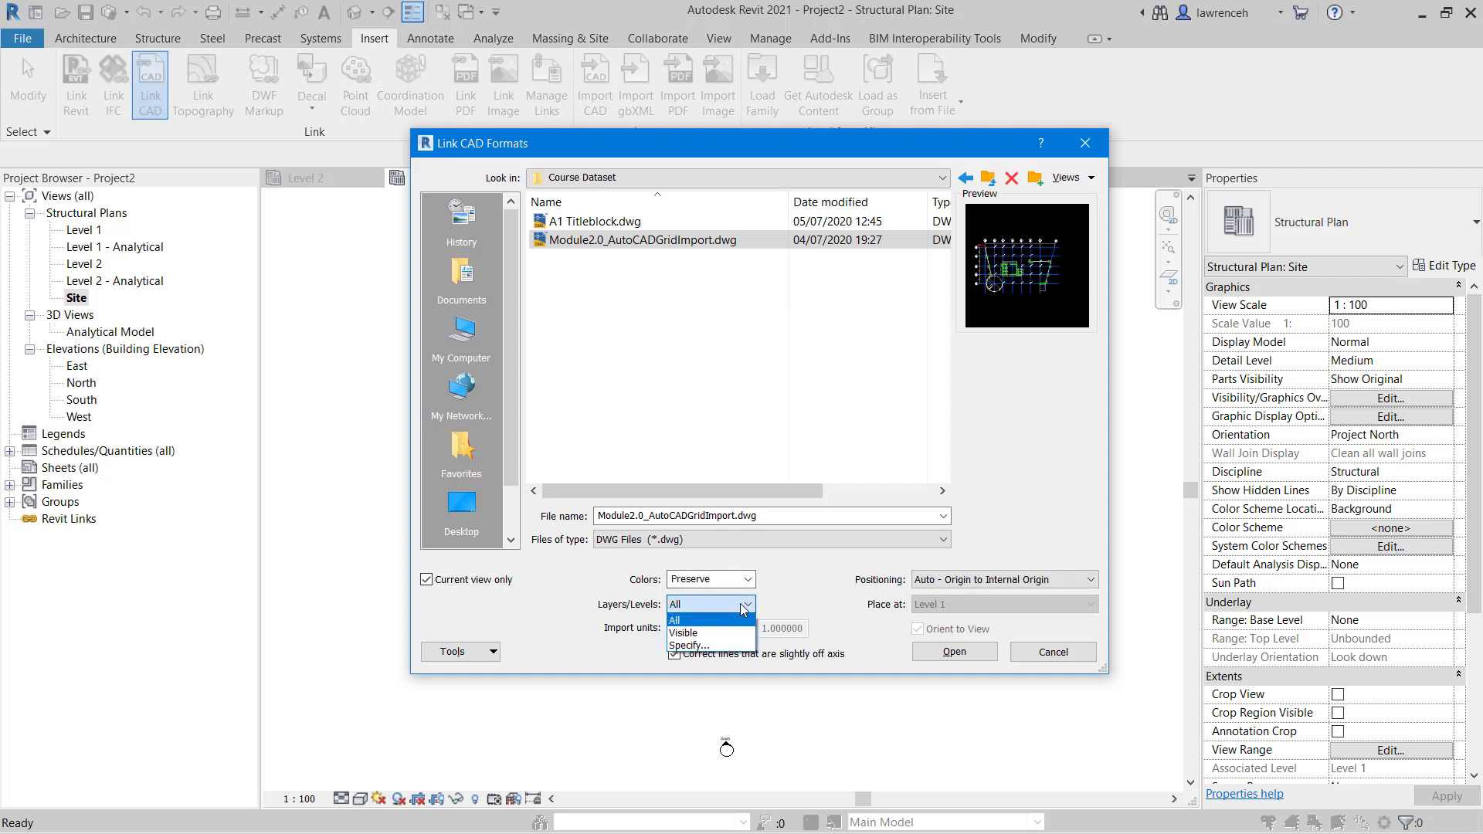
click(683, 632)
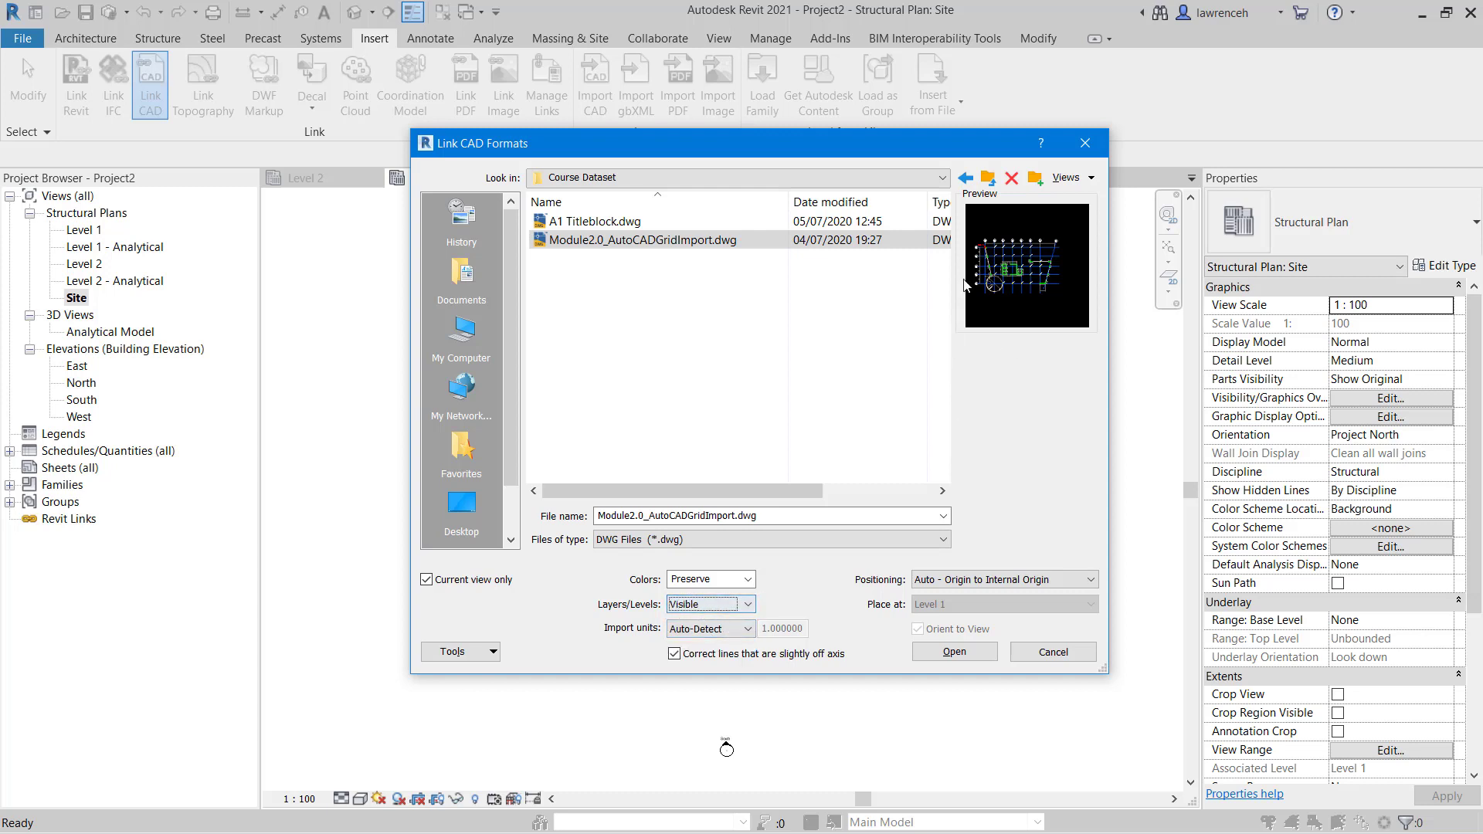
click(750, 629)
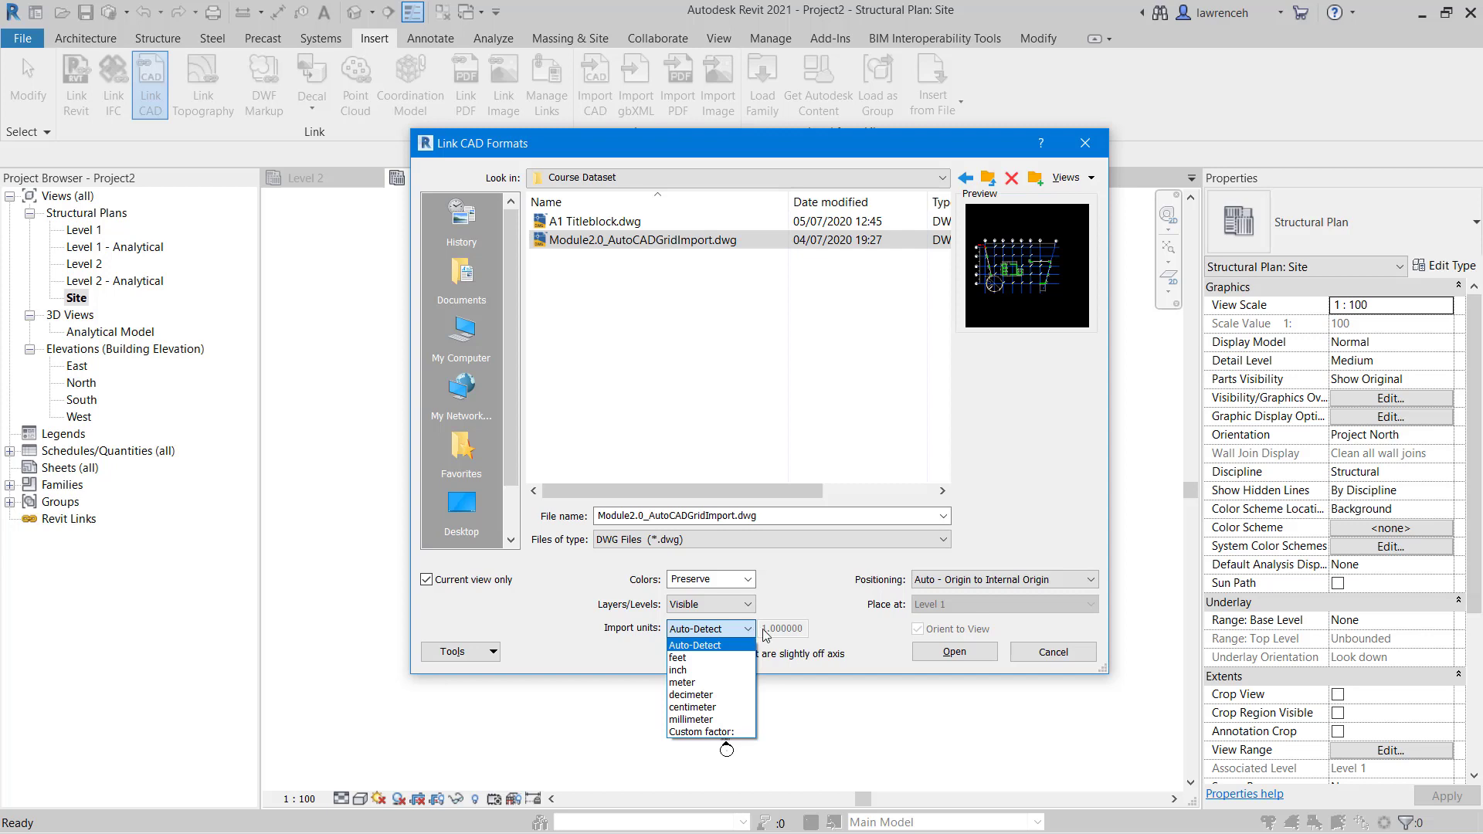
click(726, 734)
click(761, 634)
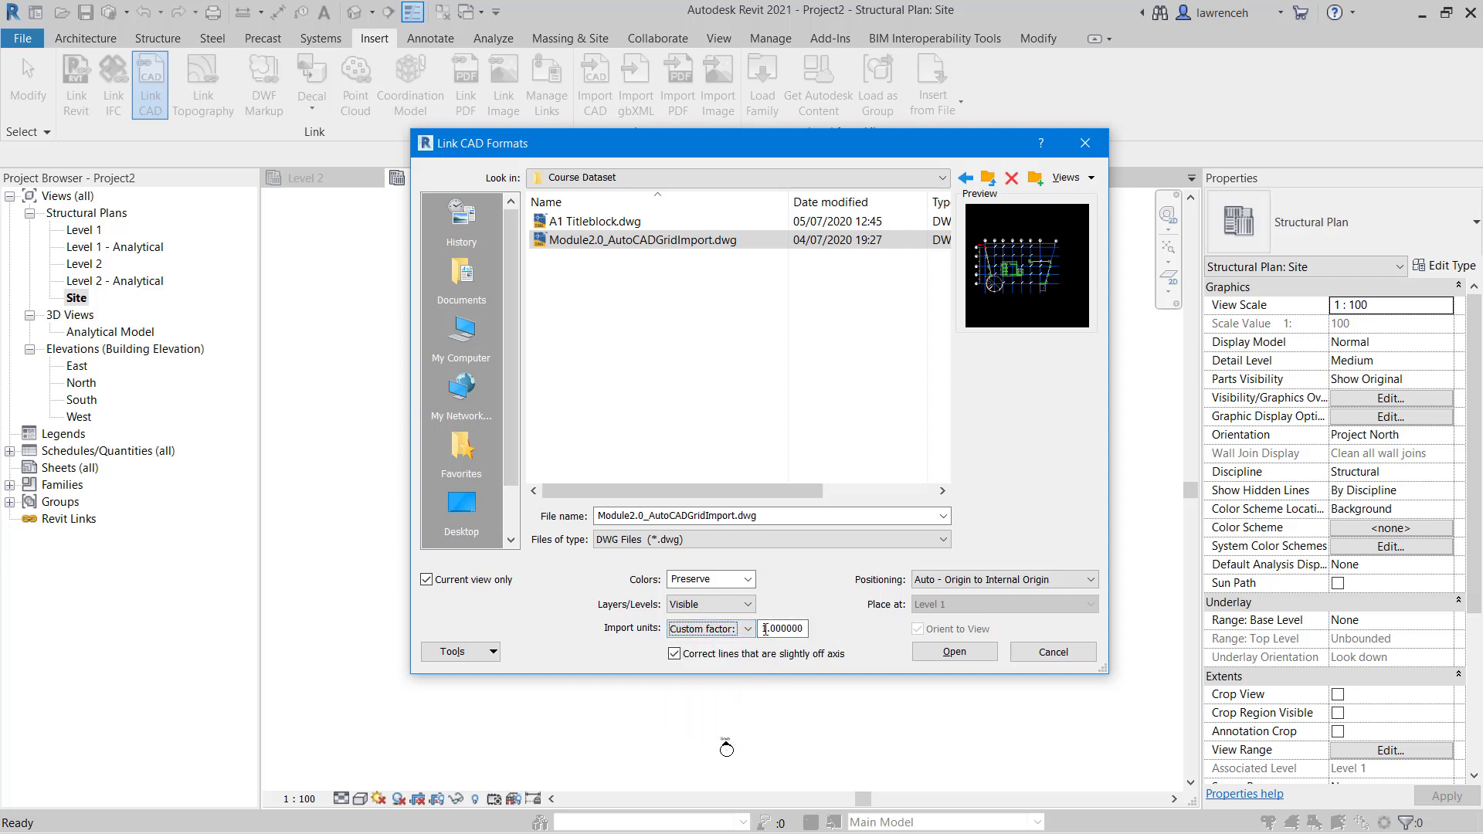
drag(763, 628, 805, 628)
click(805, 630)
click(676, 655)
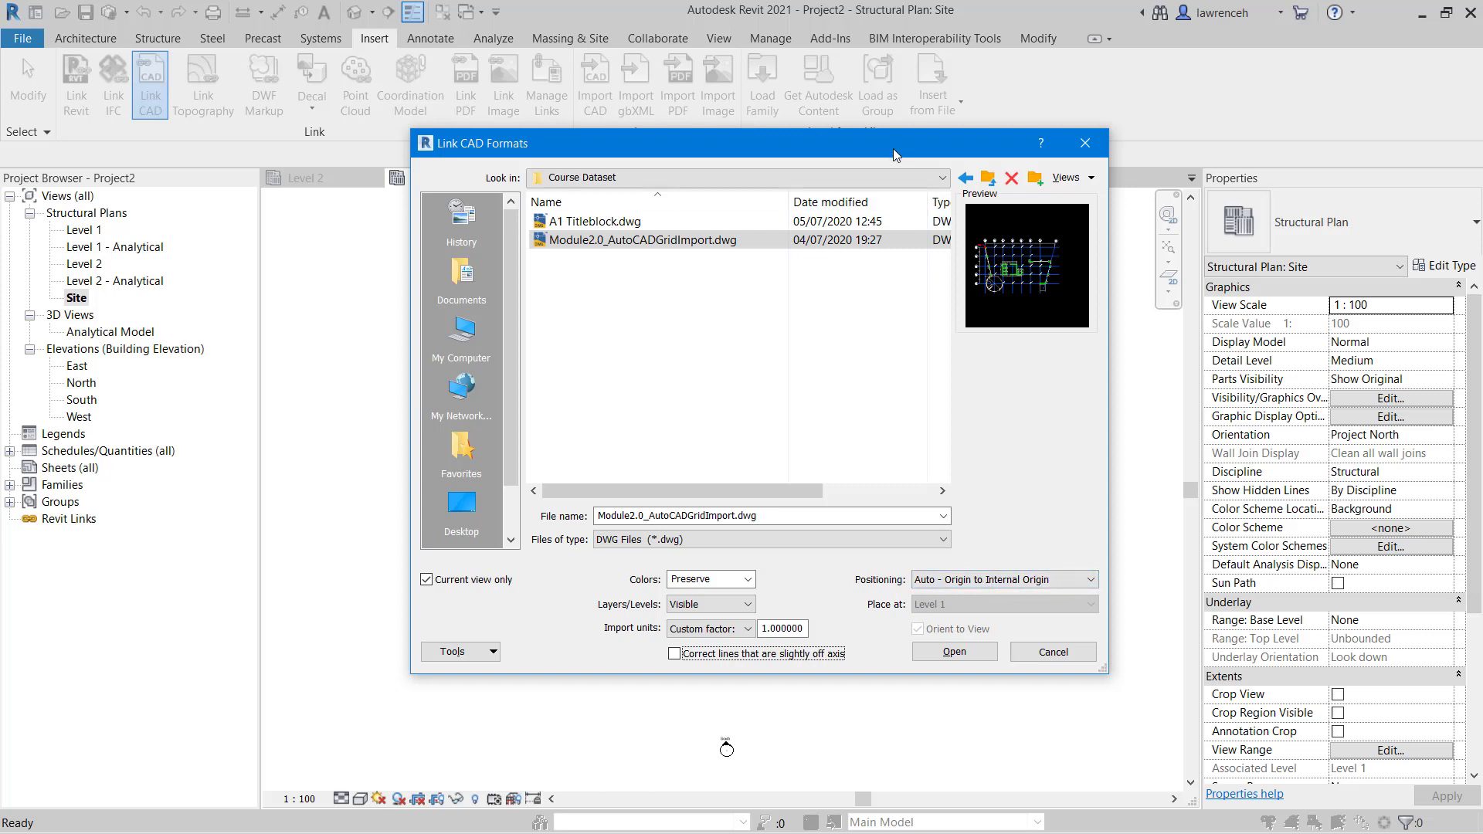
drag(895, 152, 1058, 566)
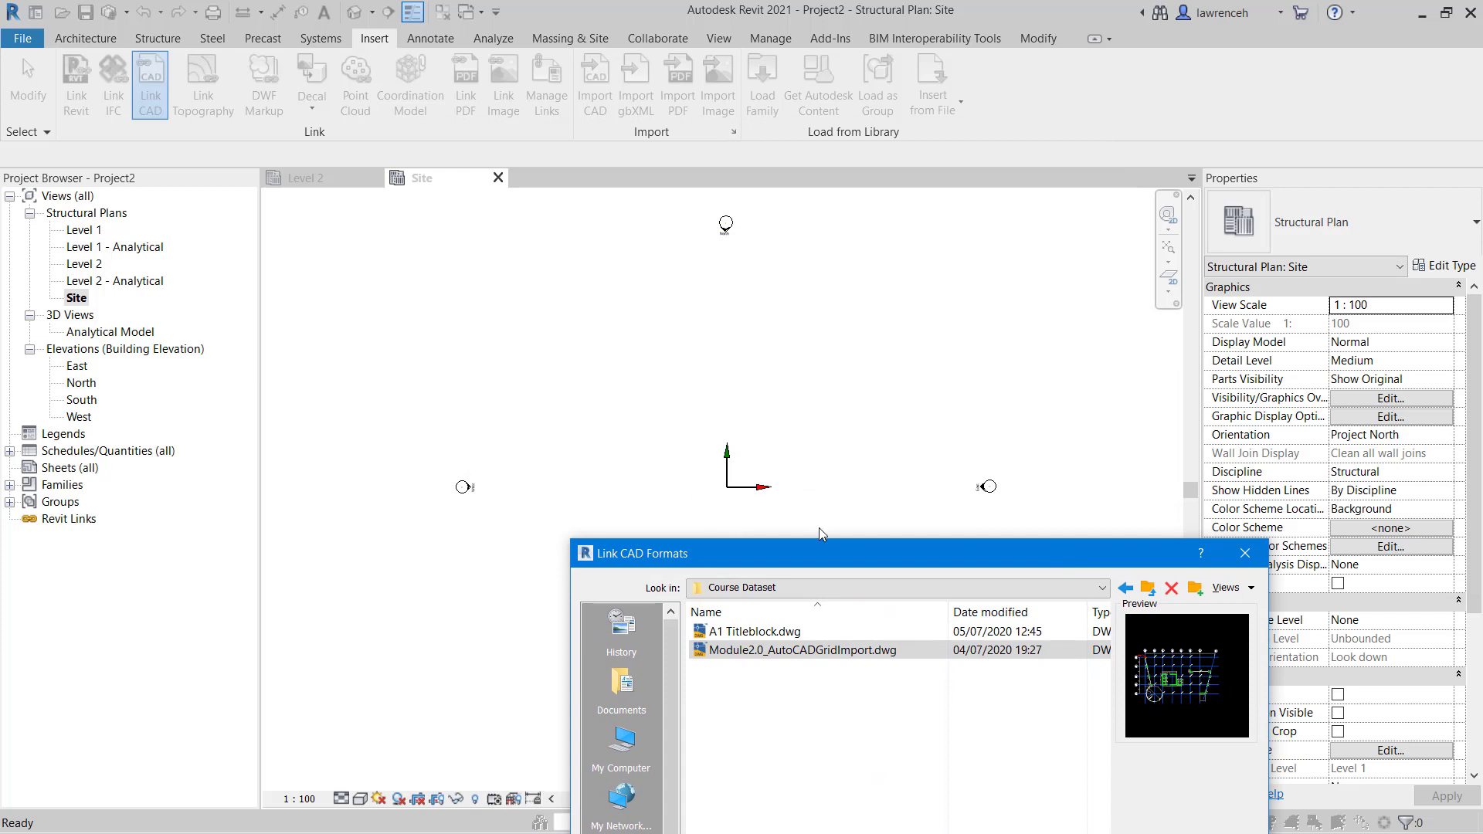
- Link the drawing and zoom to check grid corner A-1 sits on the origin
drag(812, 563, 469, 173)
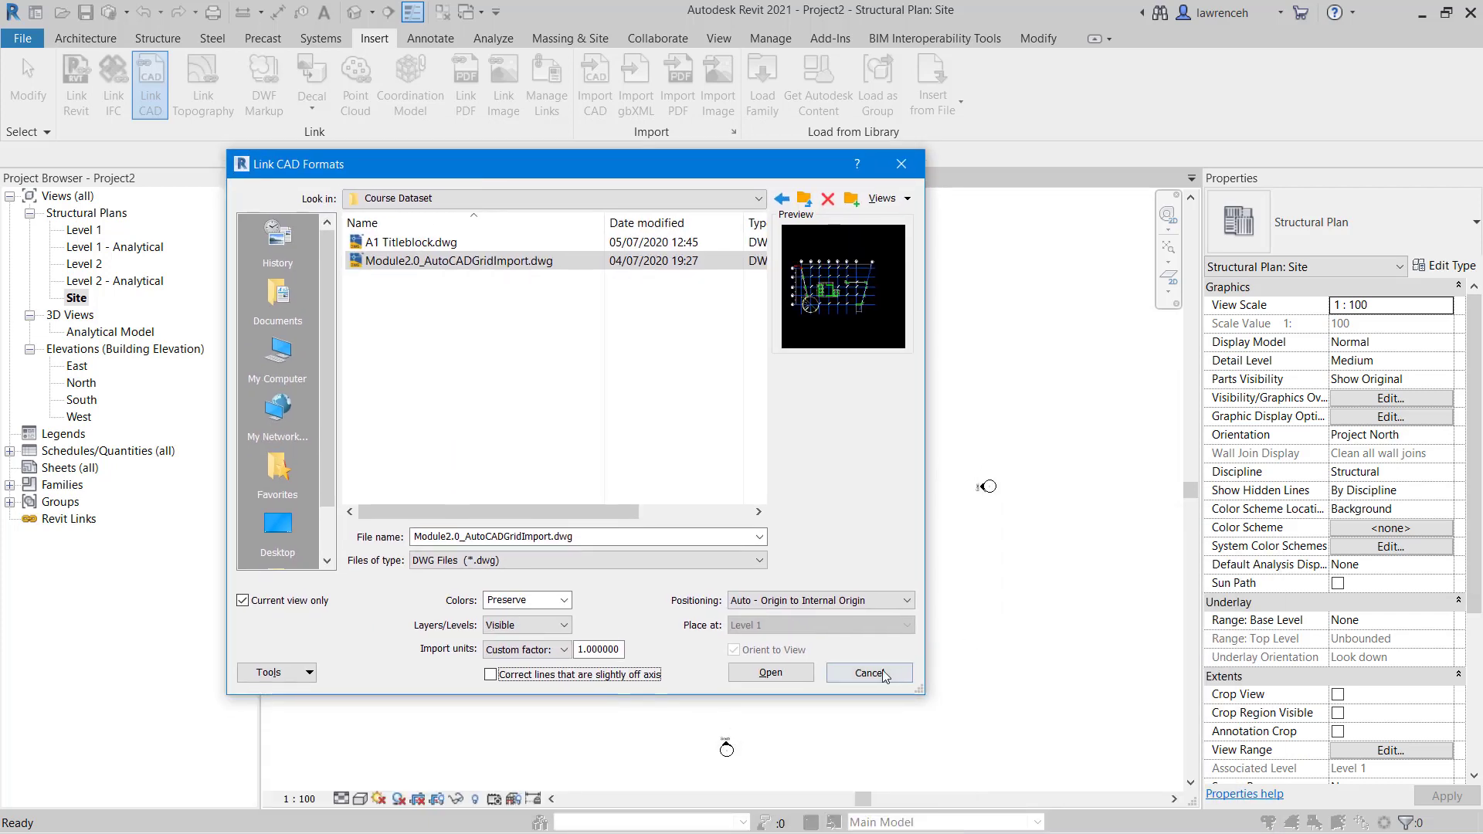
click(792, 676)
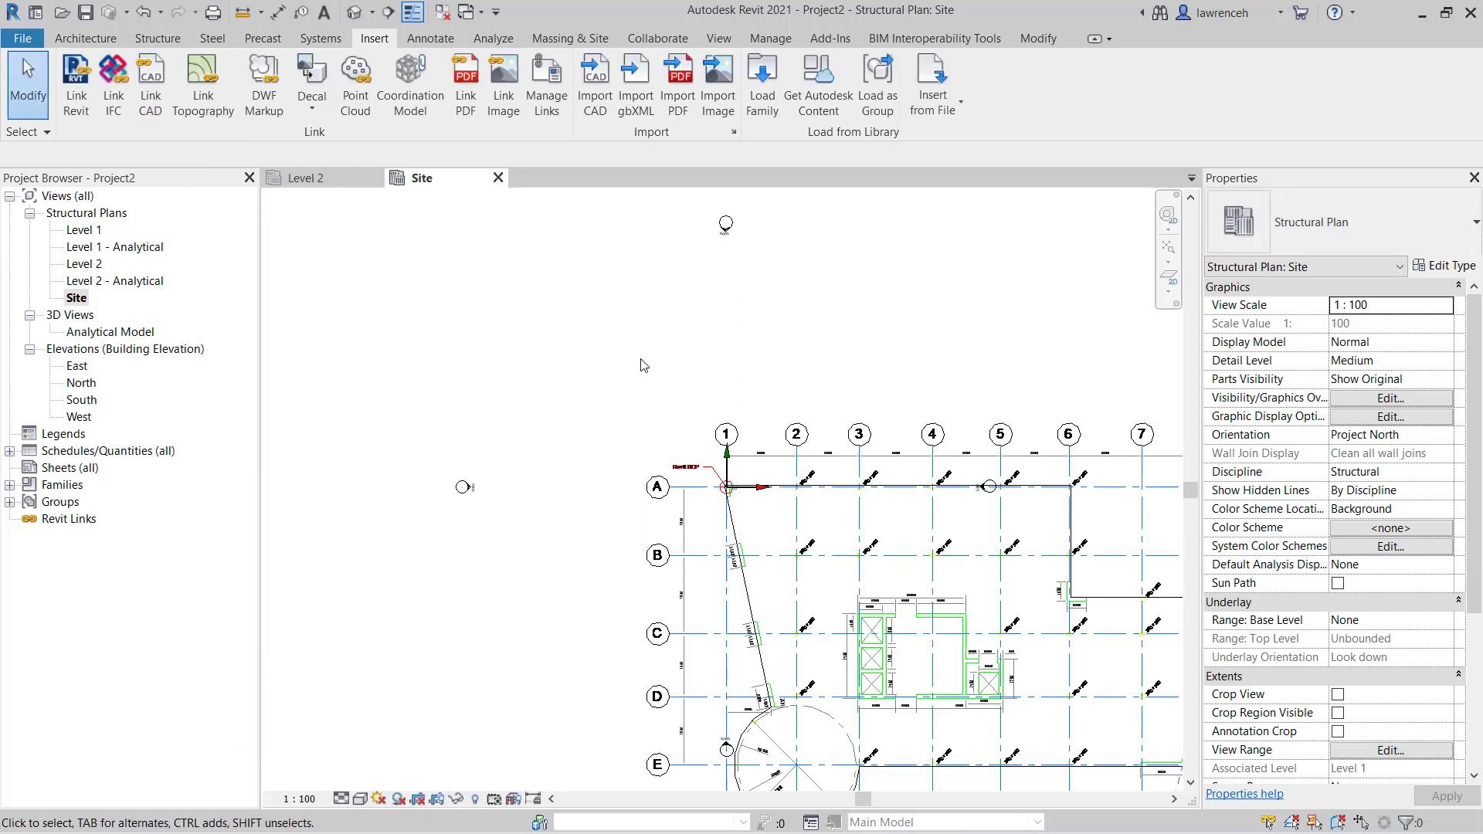
scroll(614, 354, down, 1)
scroll(686, 448, up, 5)
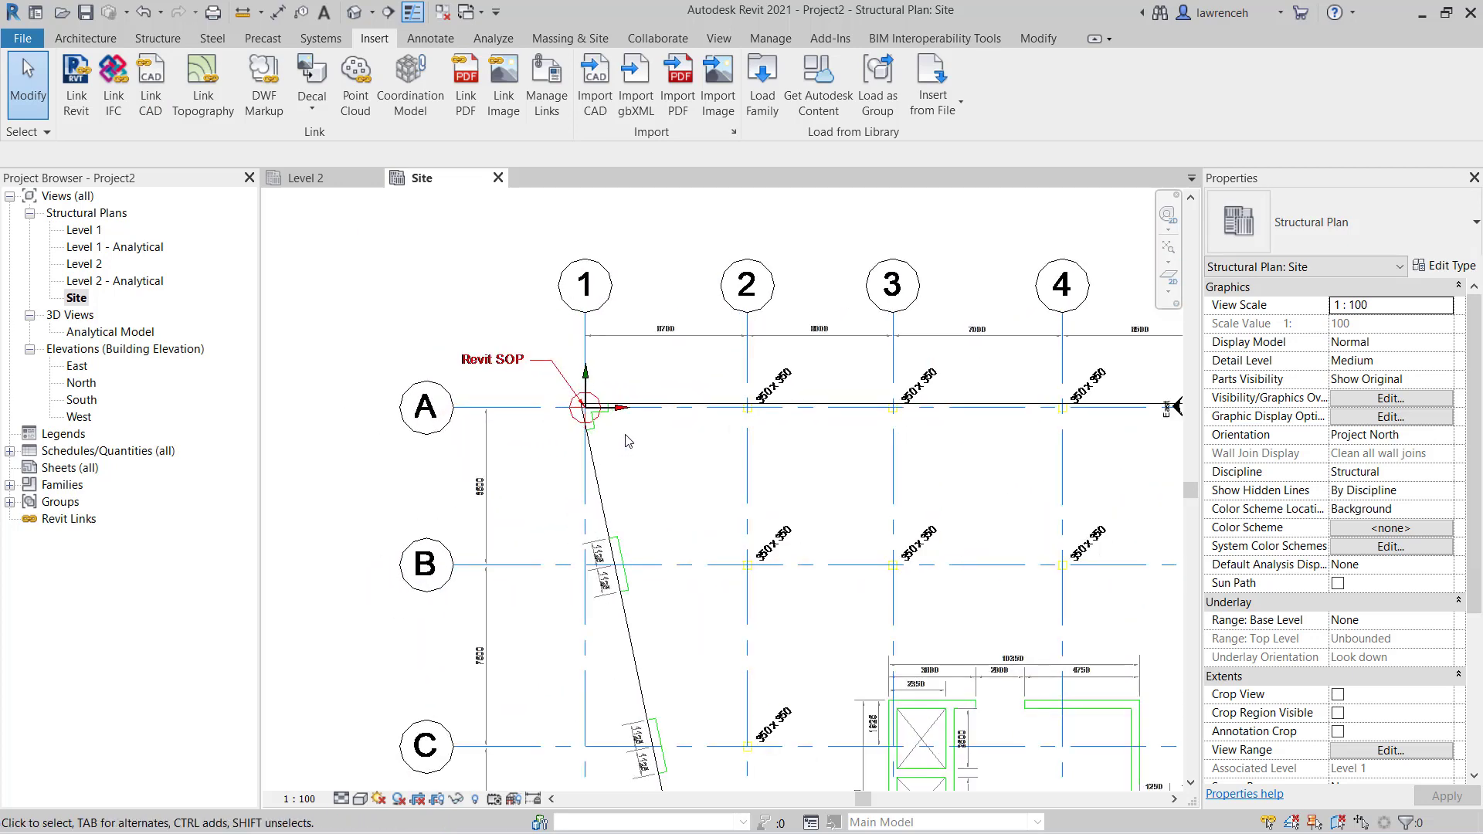
scroll(624, 444, down, 3)
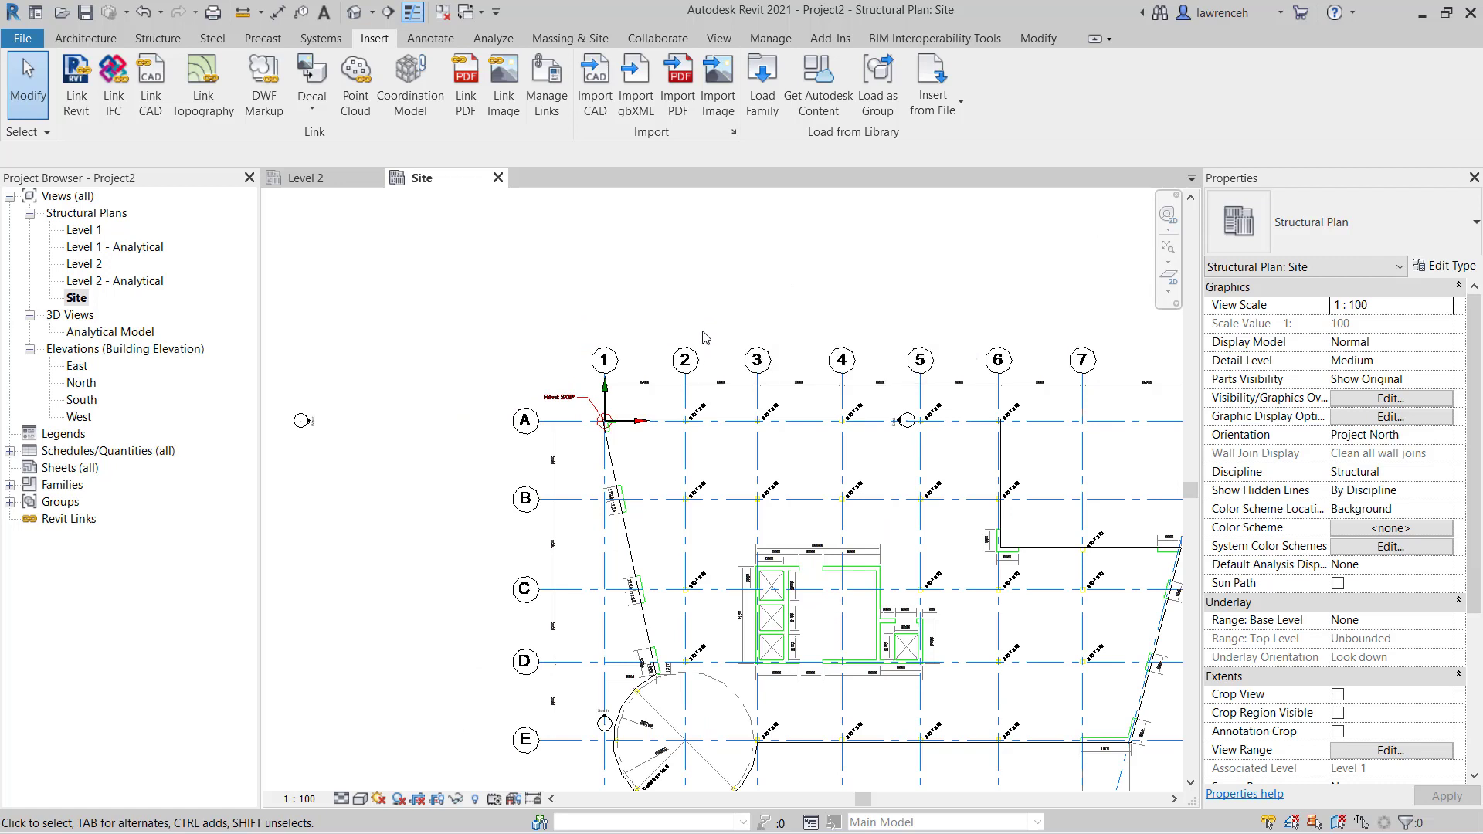
- Select the linked grid drawing and toggle its pin icon
click(686, 365)
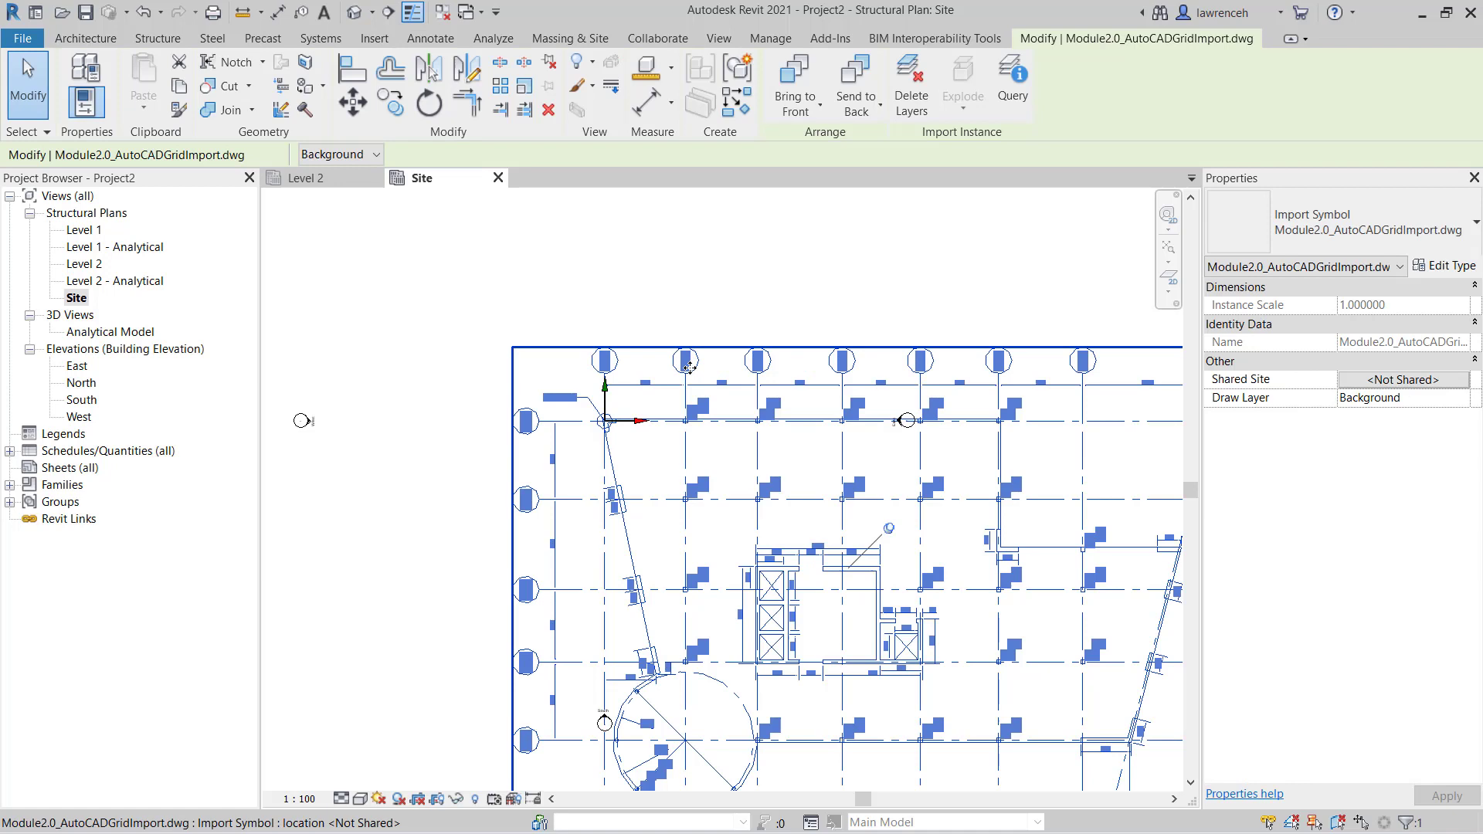
scroll(686, 364, down, 2)
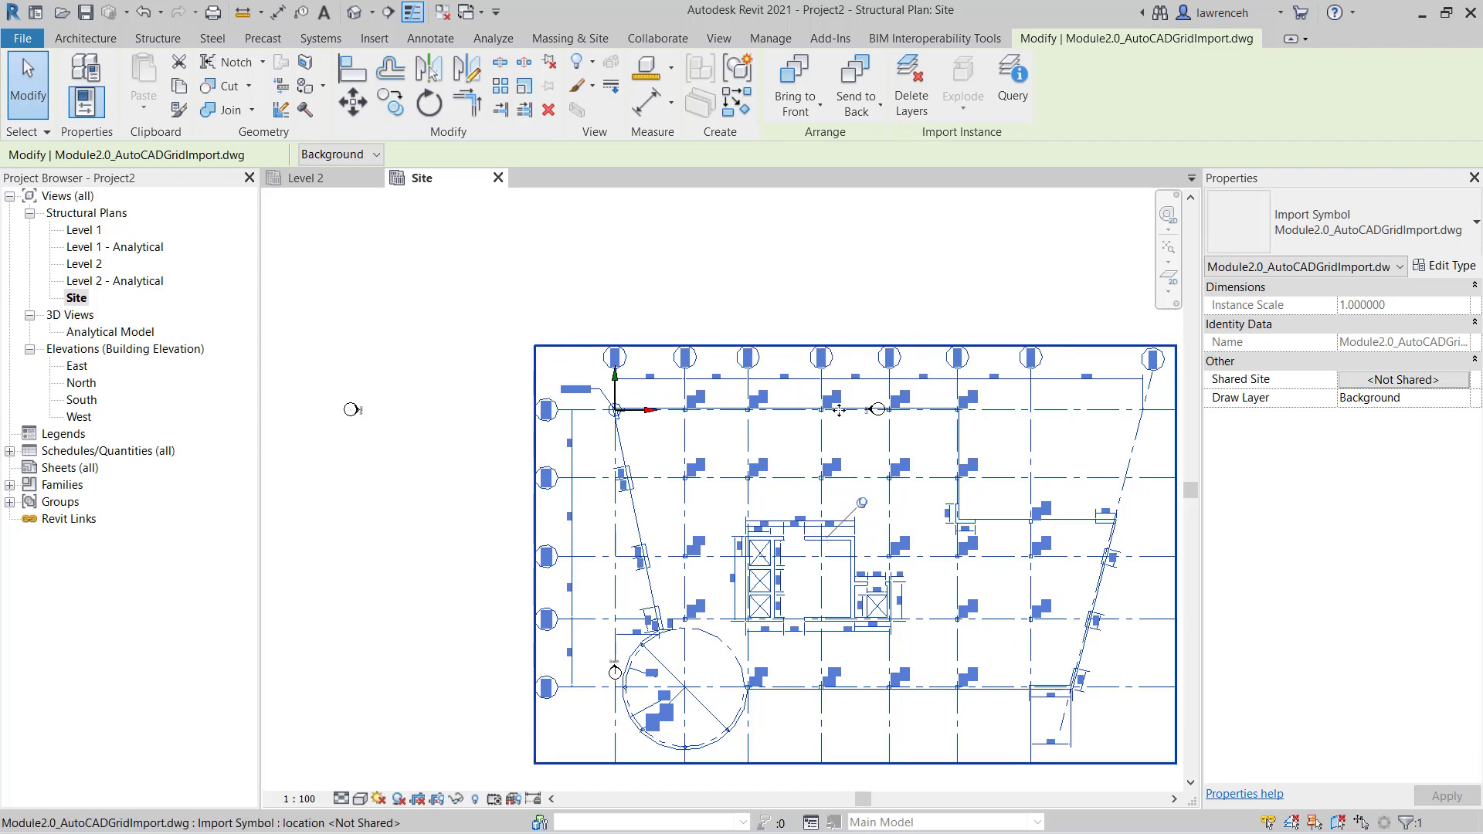
click(865, 507)
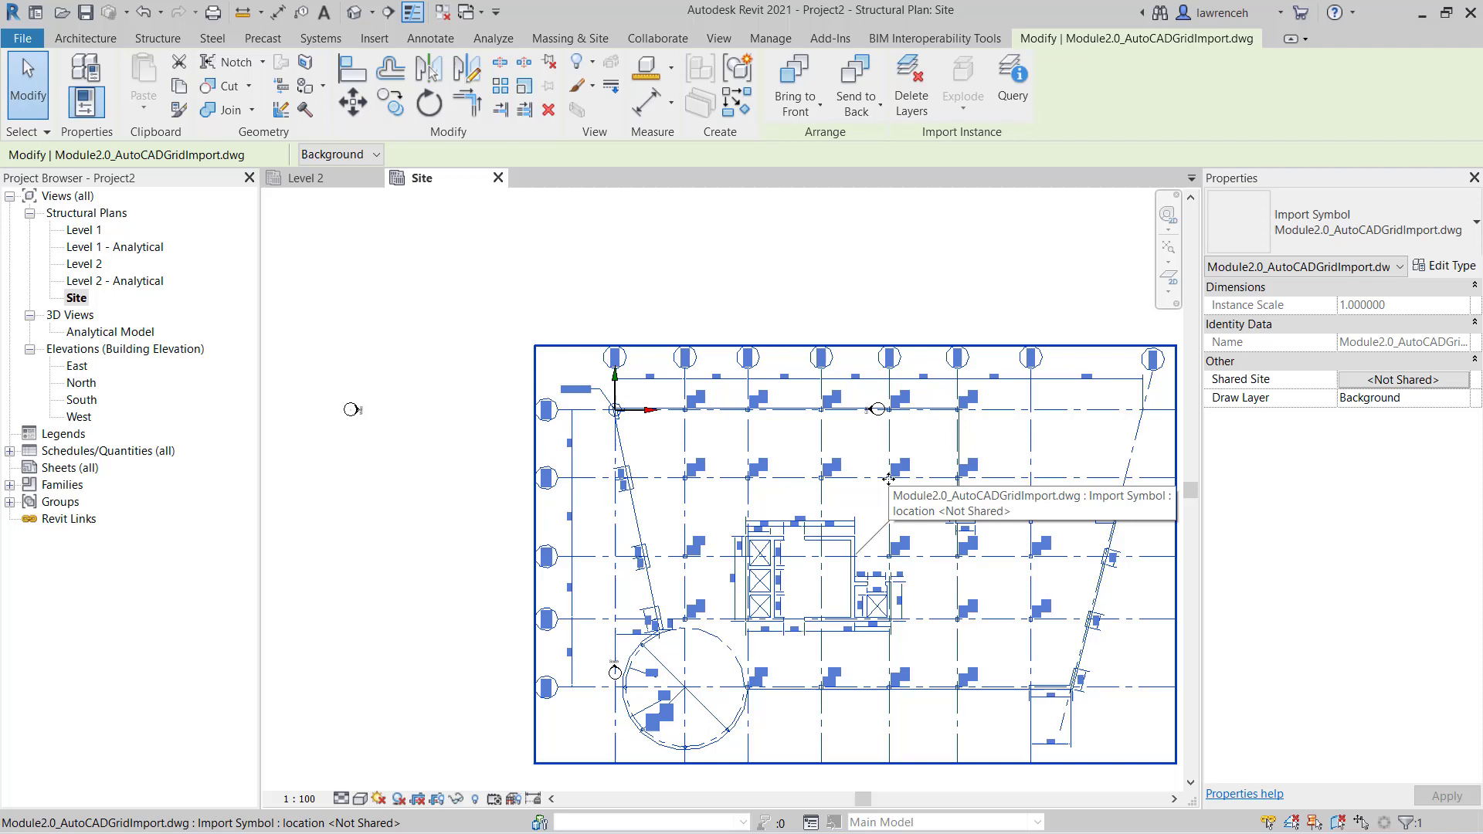
- Pin the linked DWG using the Modify panel's Pin, then deselect it
click(897, 515)
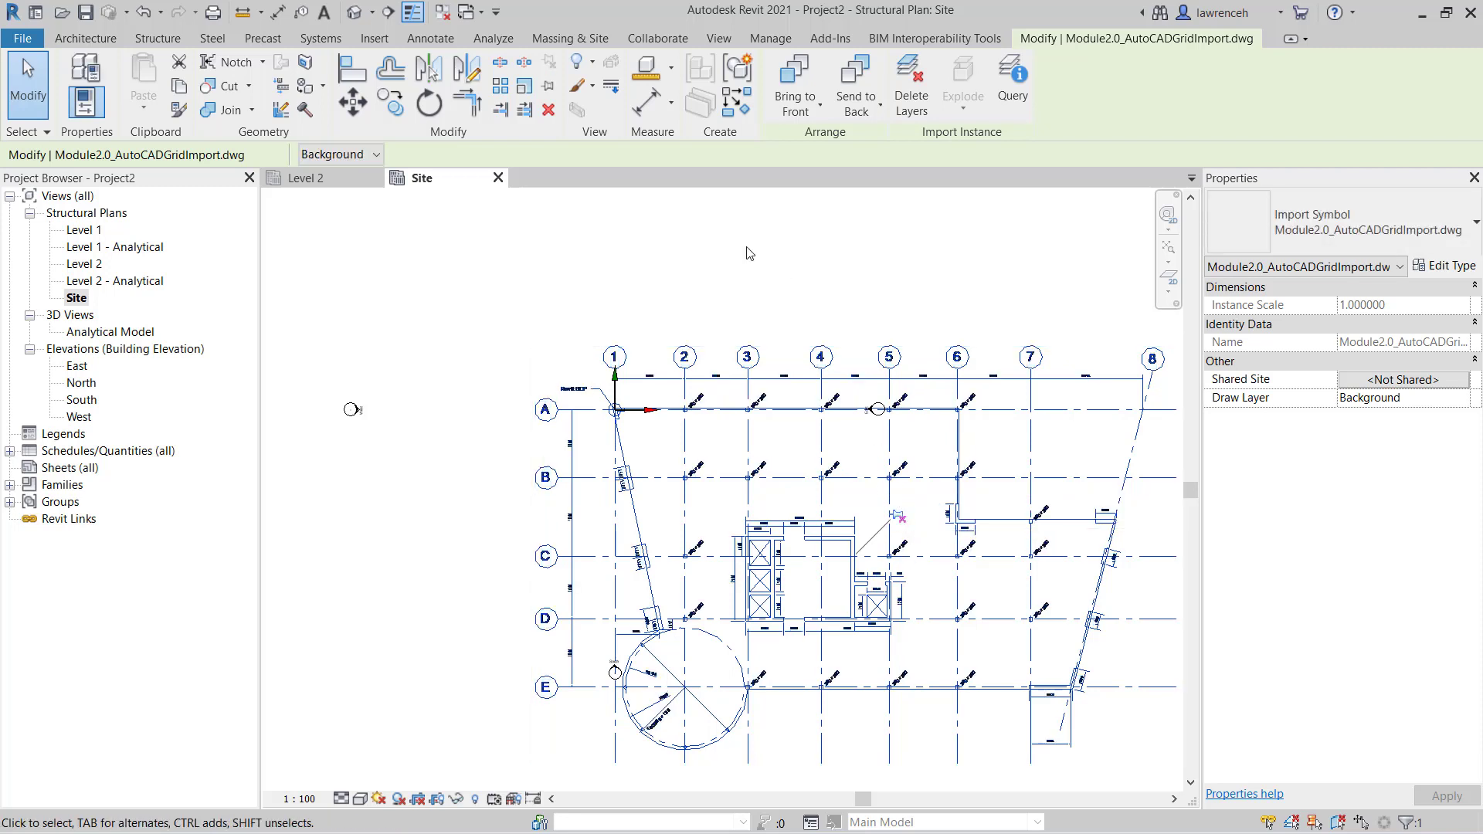
click(546, 85)
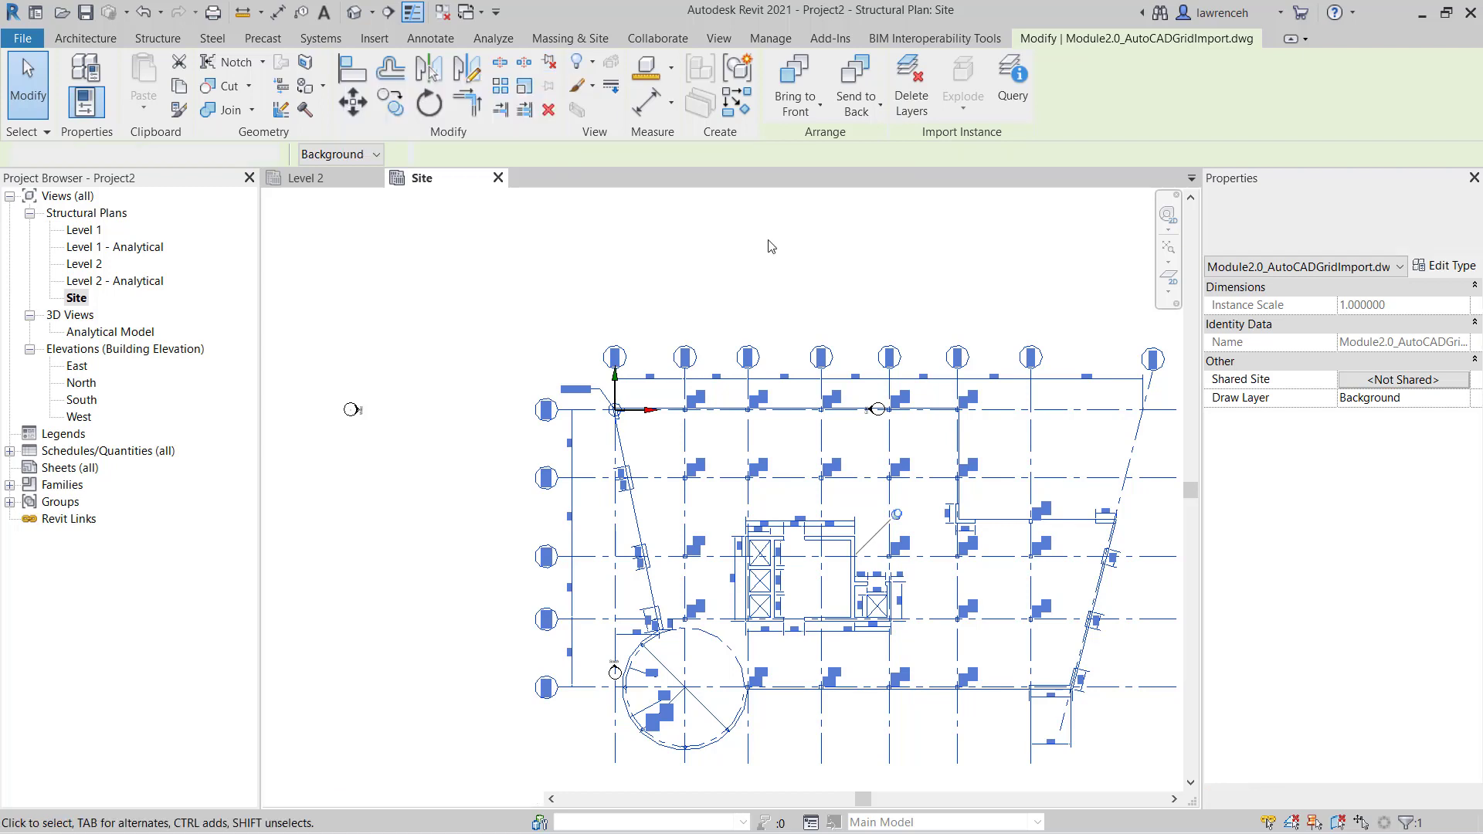
click(772, 271)
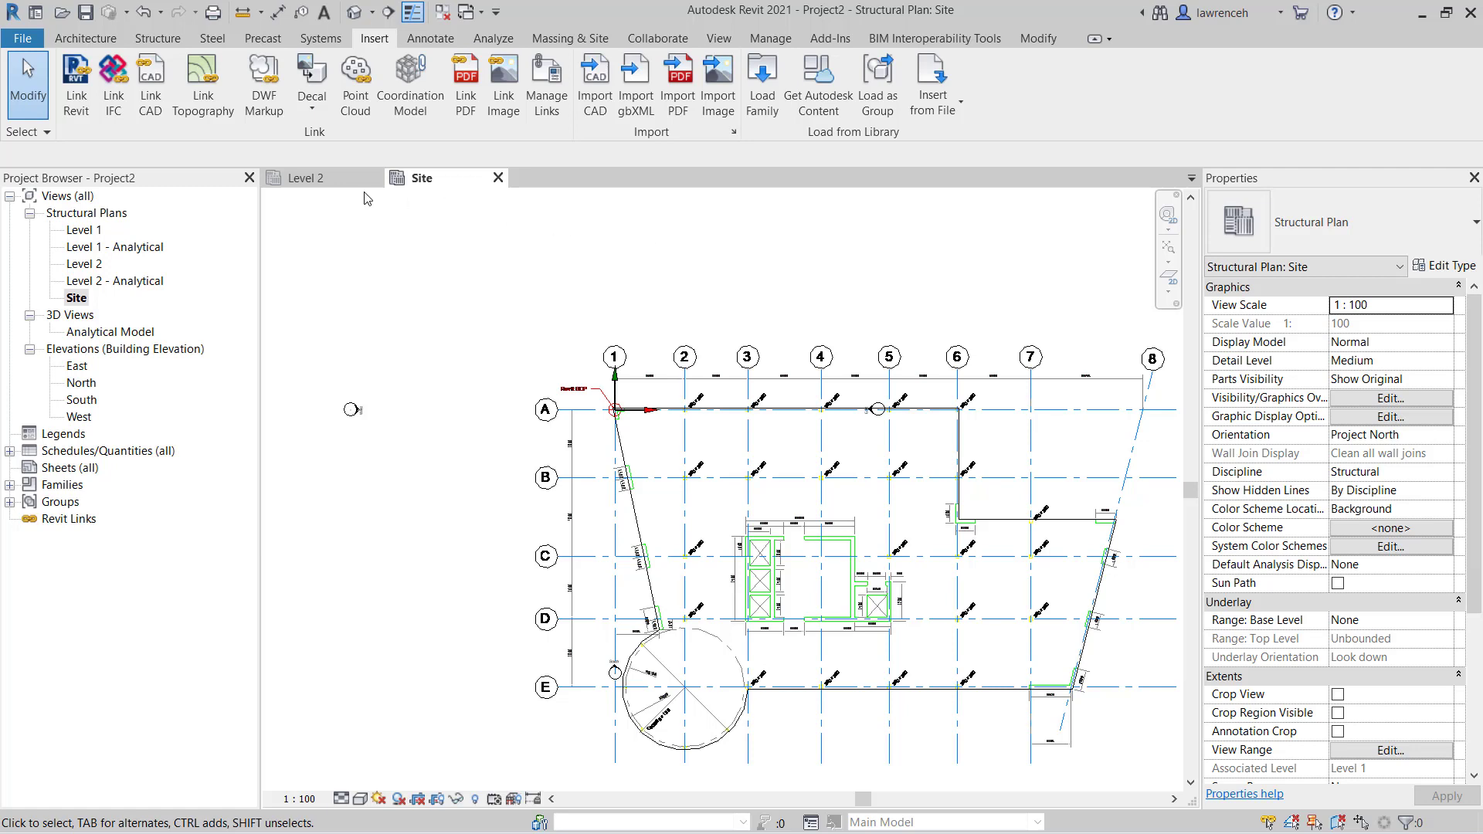
- Turn off Select pinned elements and test with a crossing window over the plan
click(43, 134)
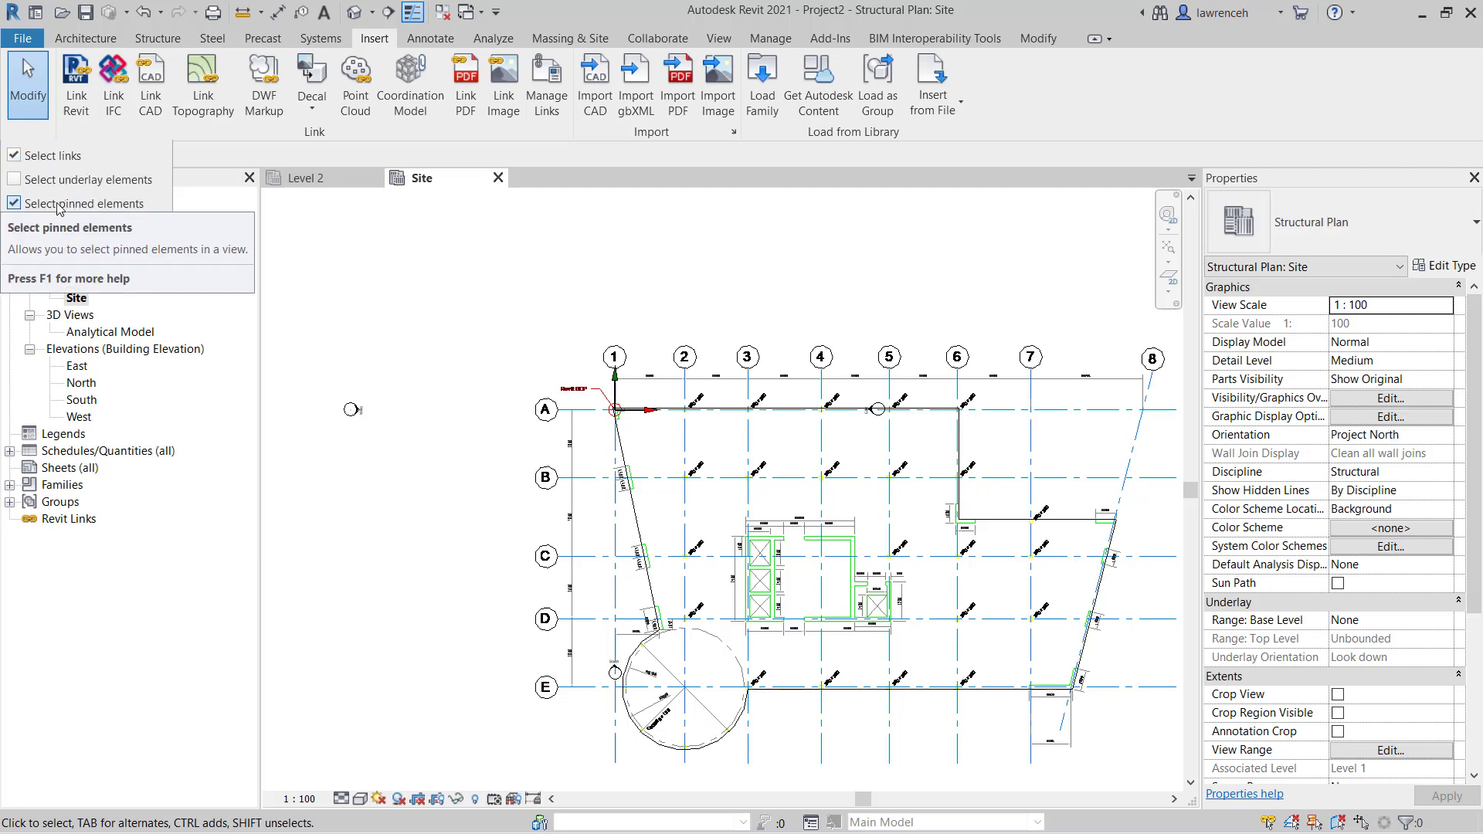
click(54, 207)
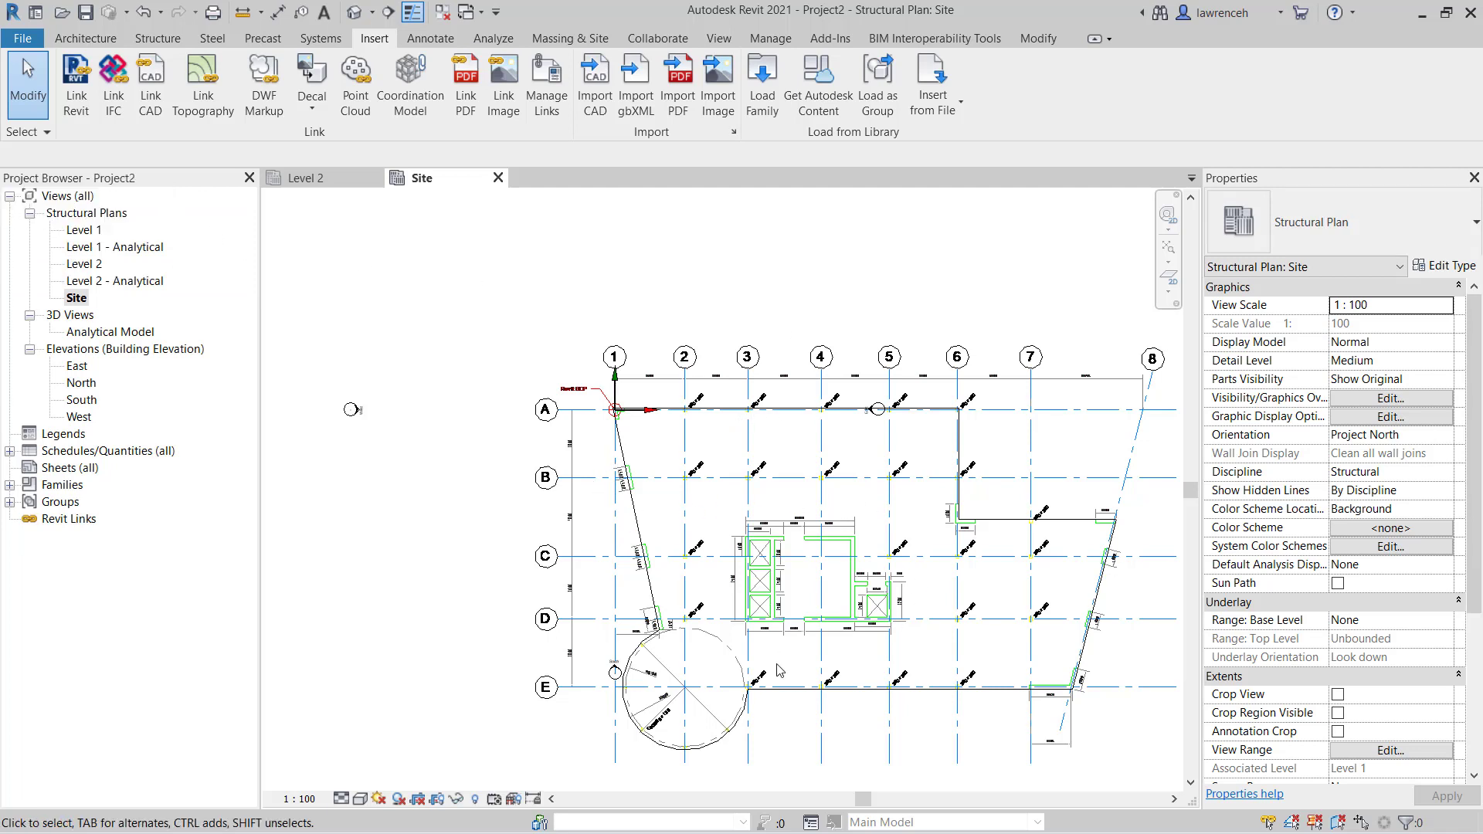
drag(1039, 309, 996, 423)
- In Manage Links' CAD Formats tab, reload the Module2.0_AutoCADGridImport link from its file
click(559, 85)
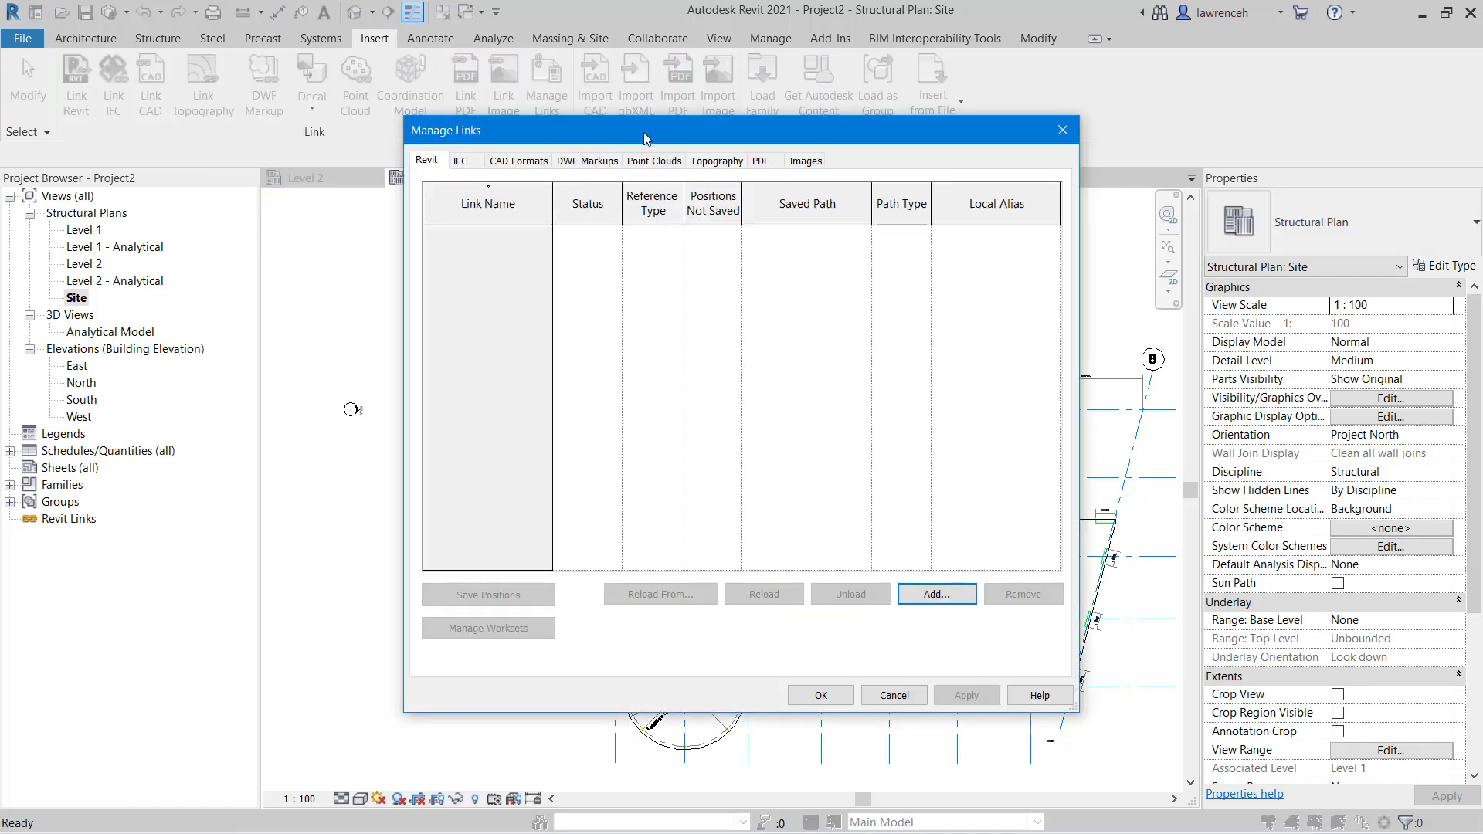
drag(642, 132, 637, 229)
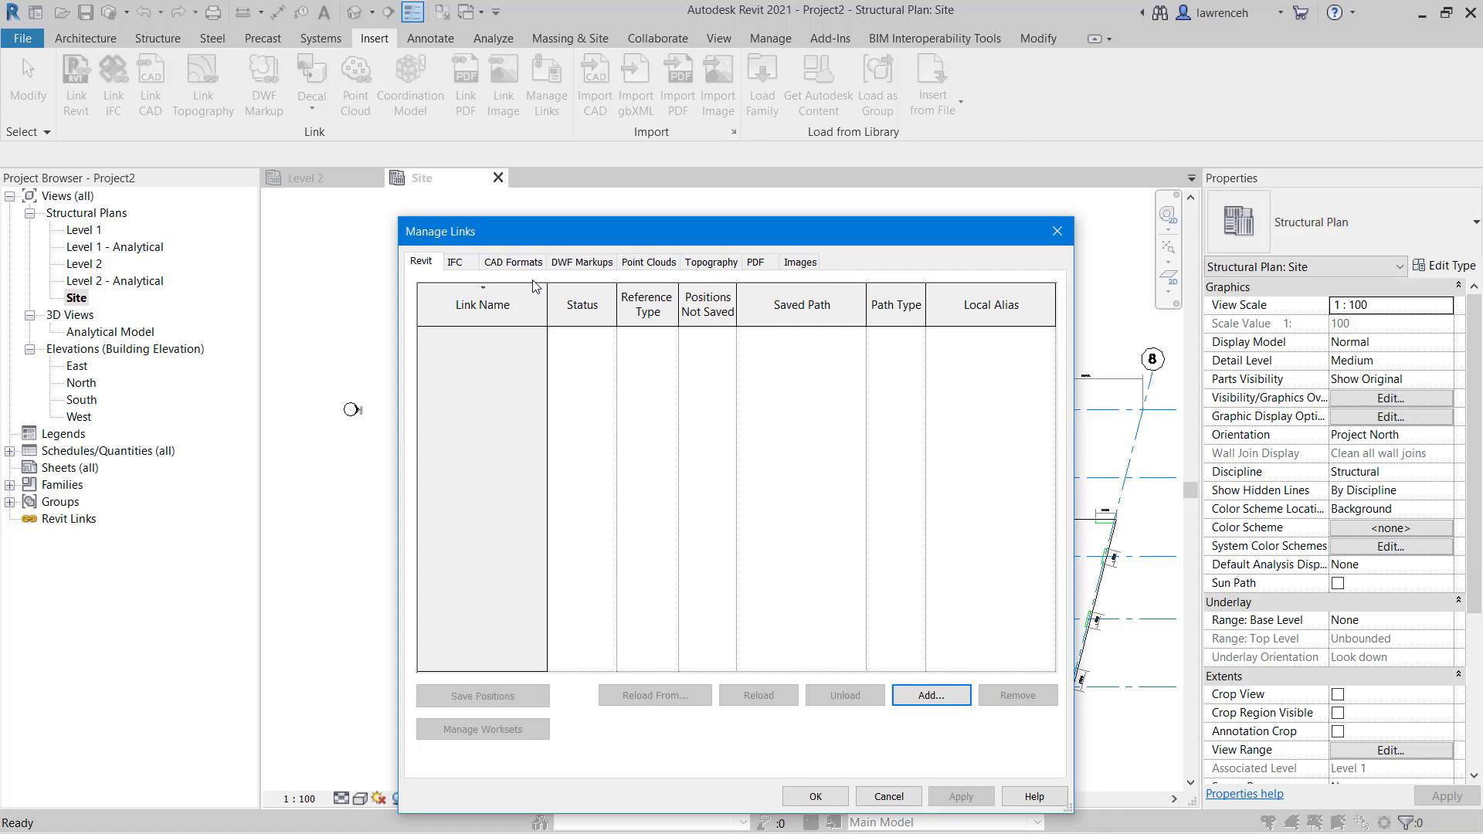
click(513, 262)
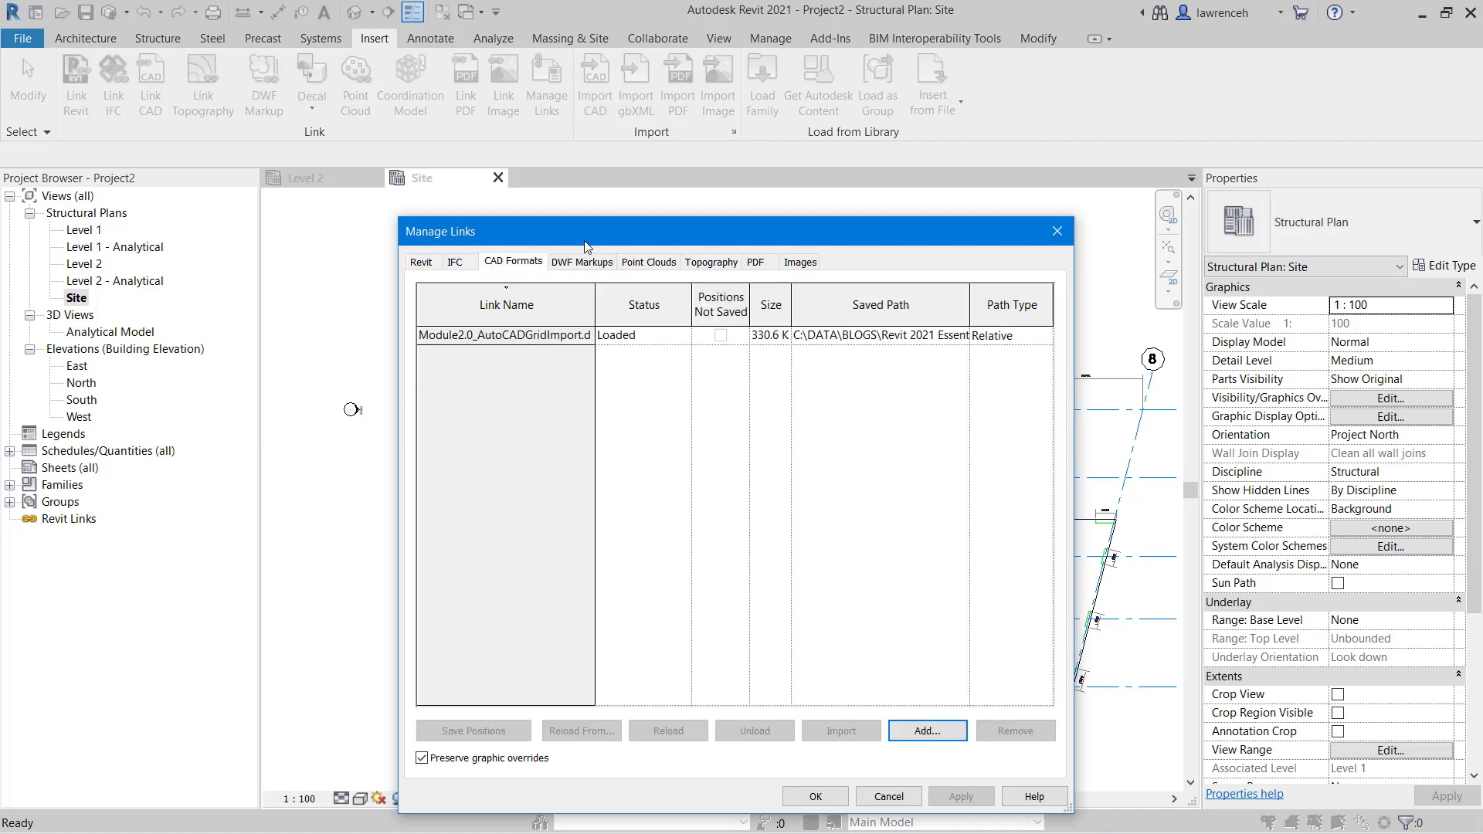
drag(584, 244, 585, 180)
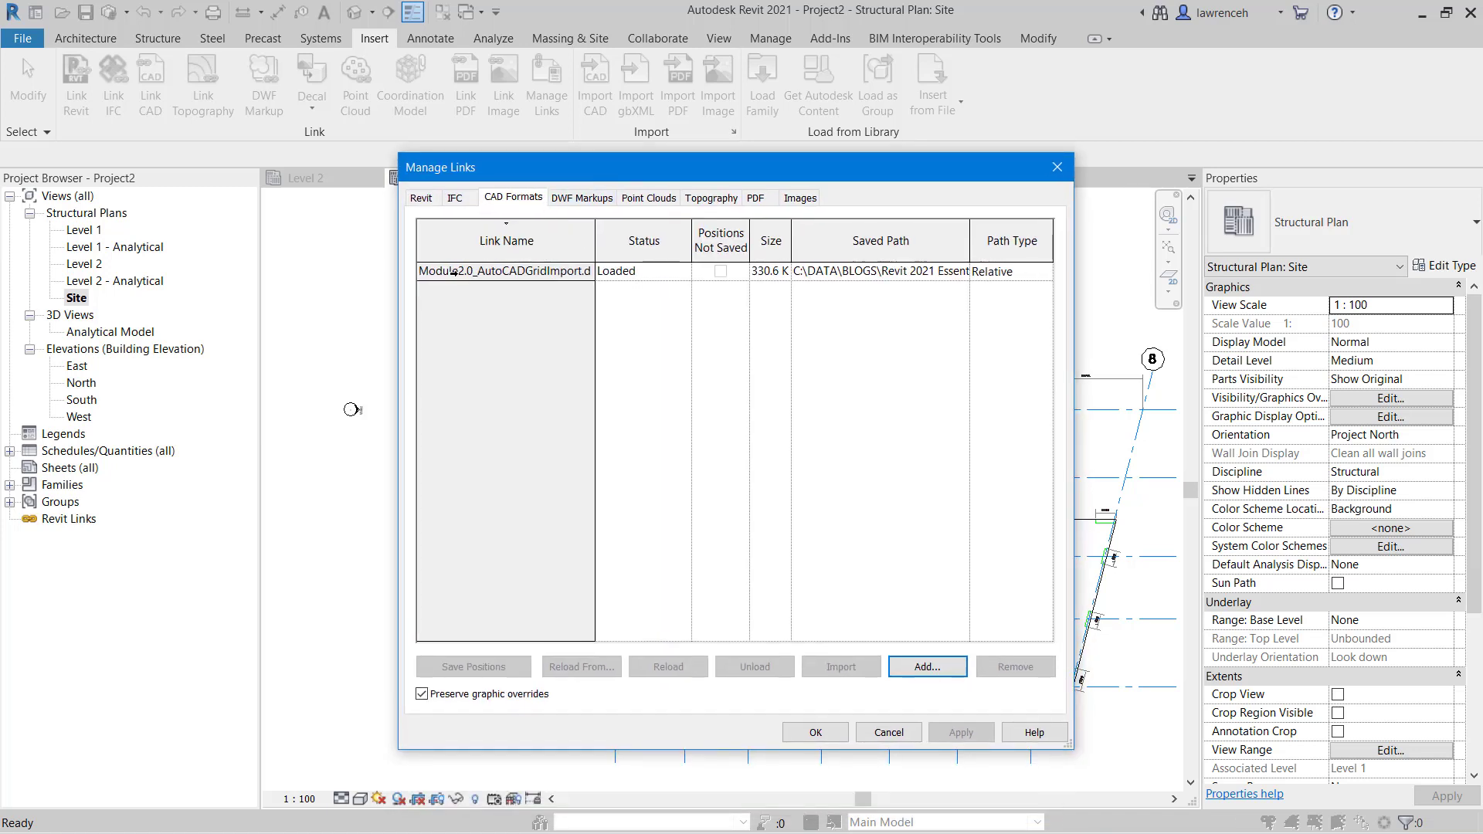
click(453, 271)
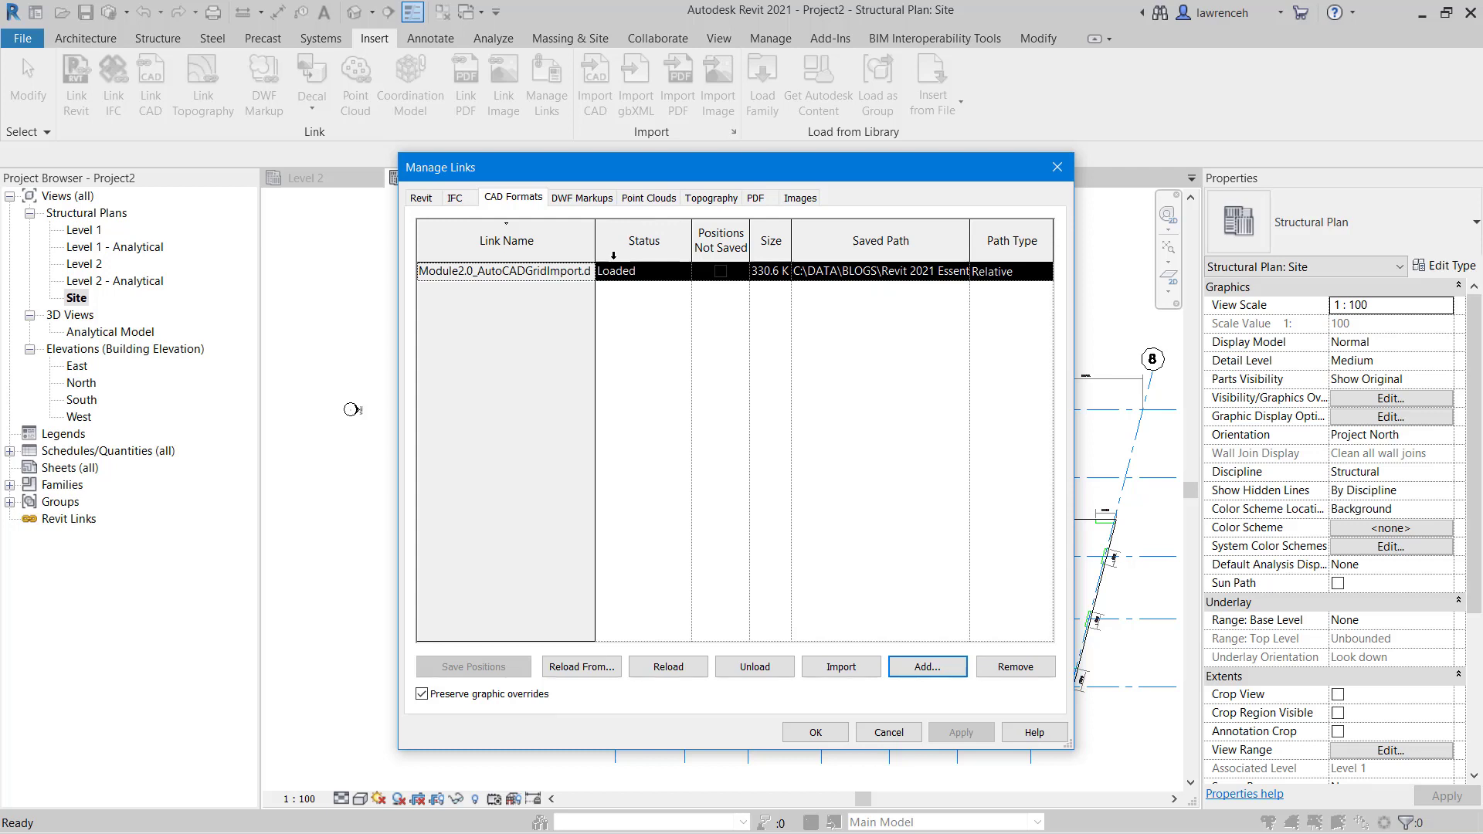
click(697, 672)
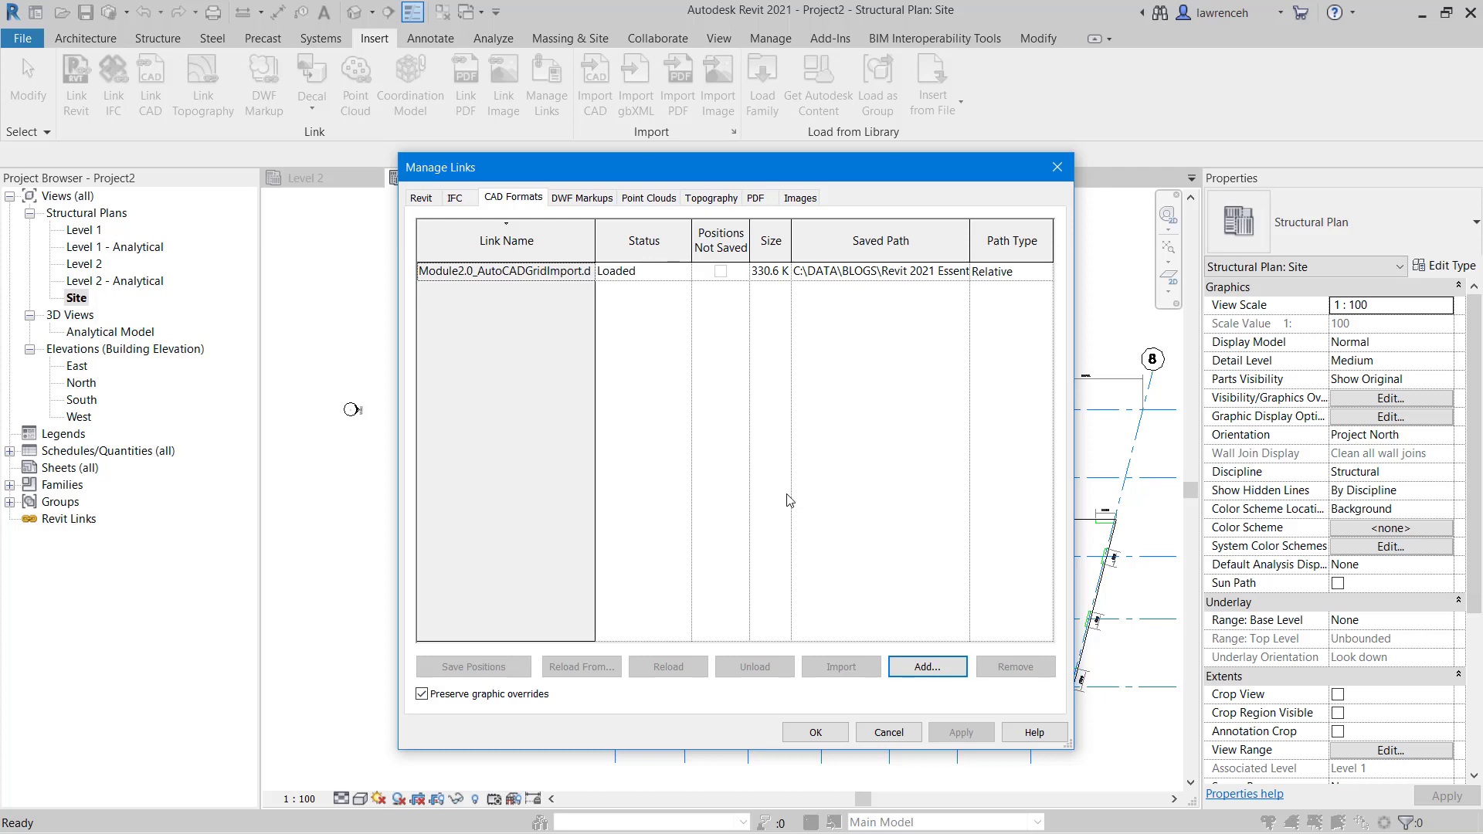
click(570, 272)
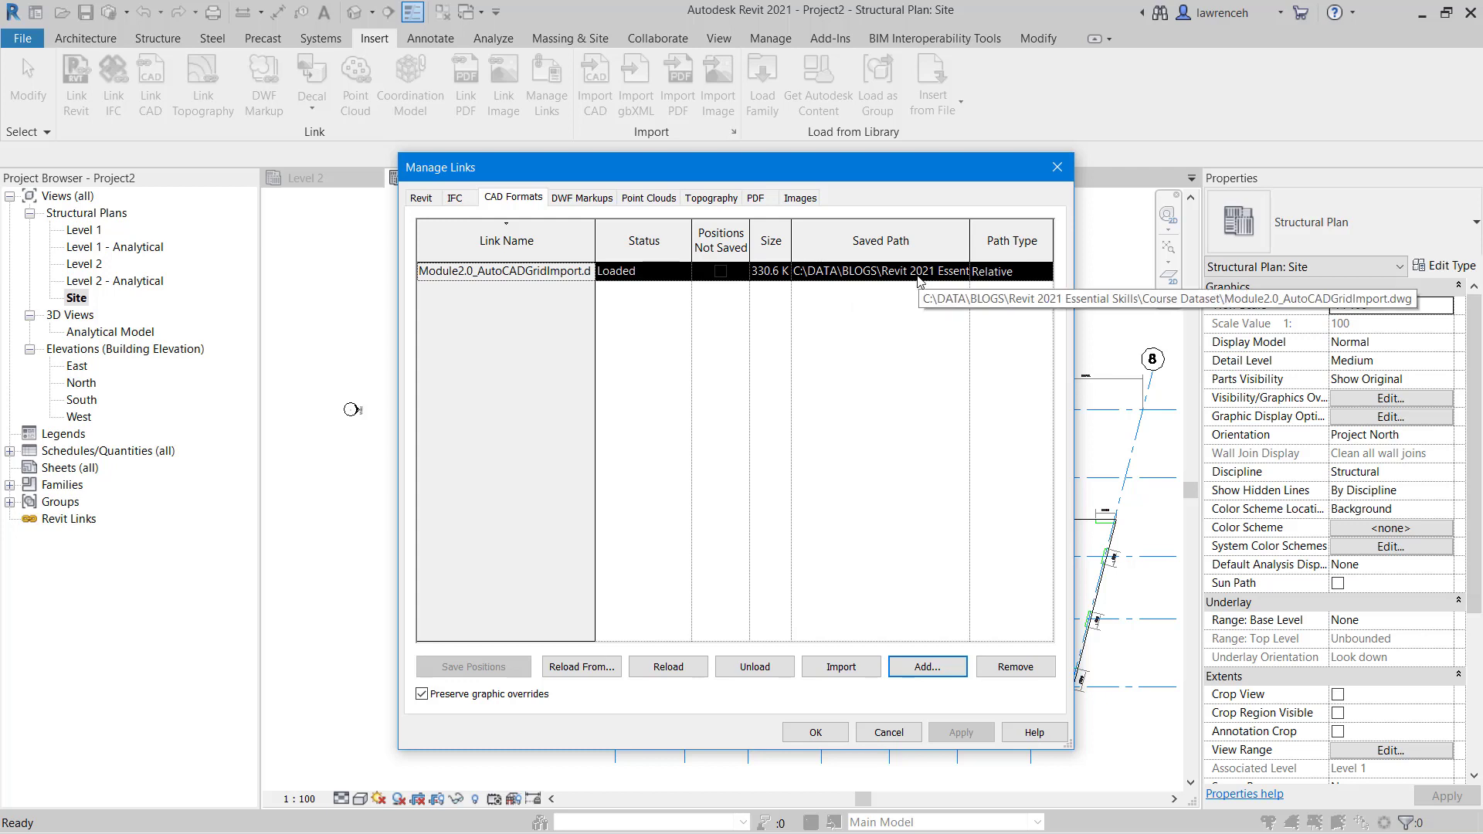
click(598, 667)
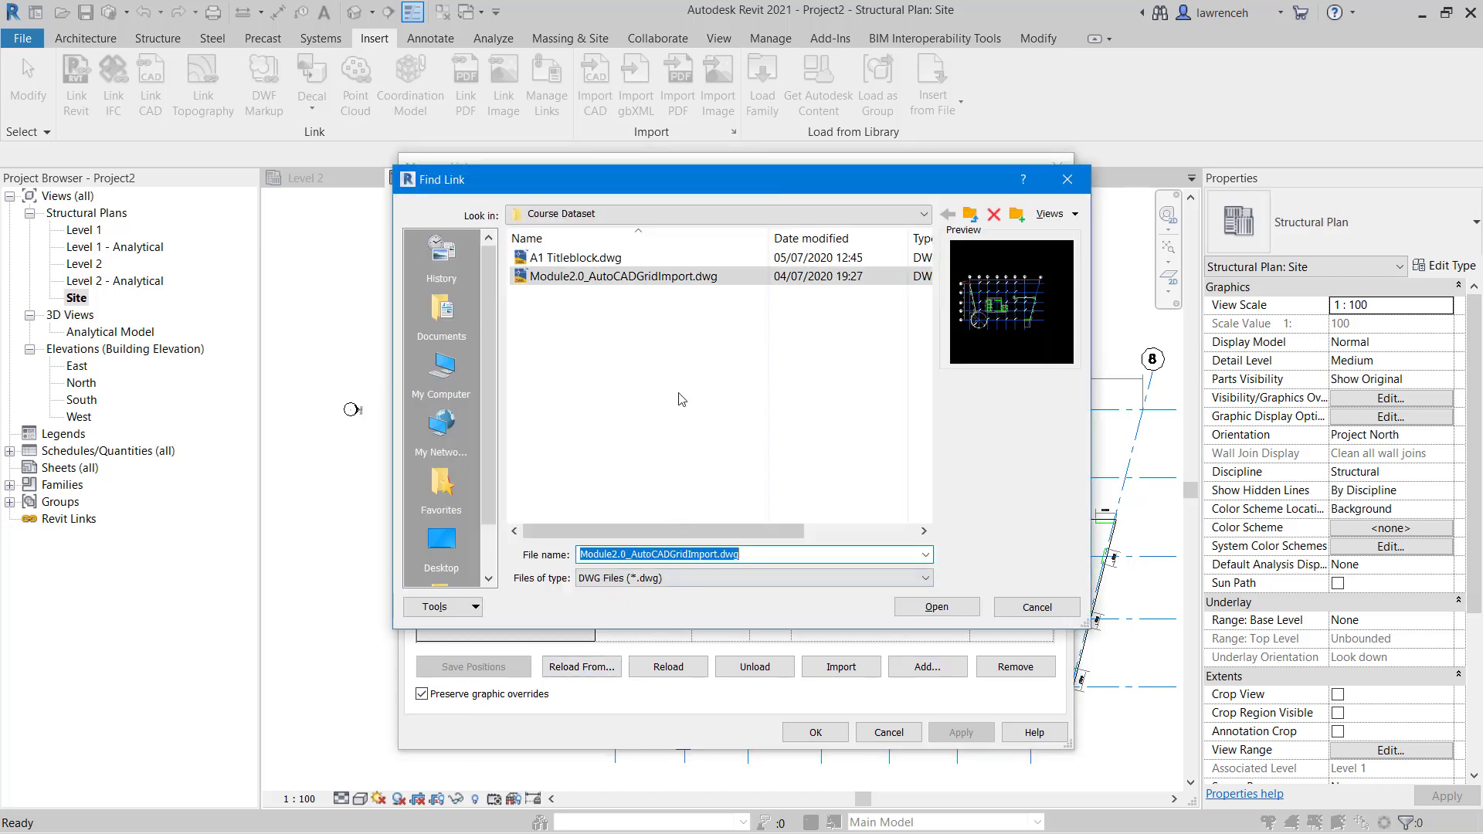
click(936, 607)
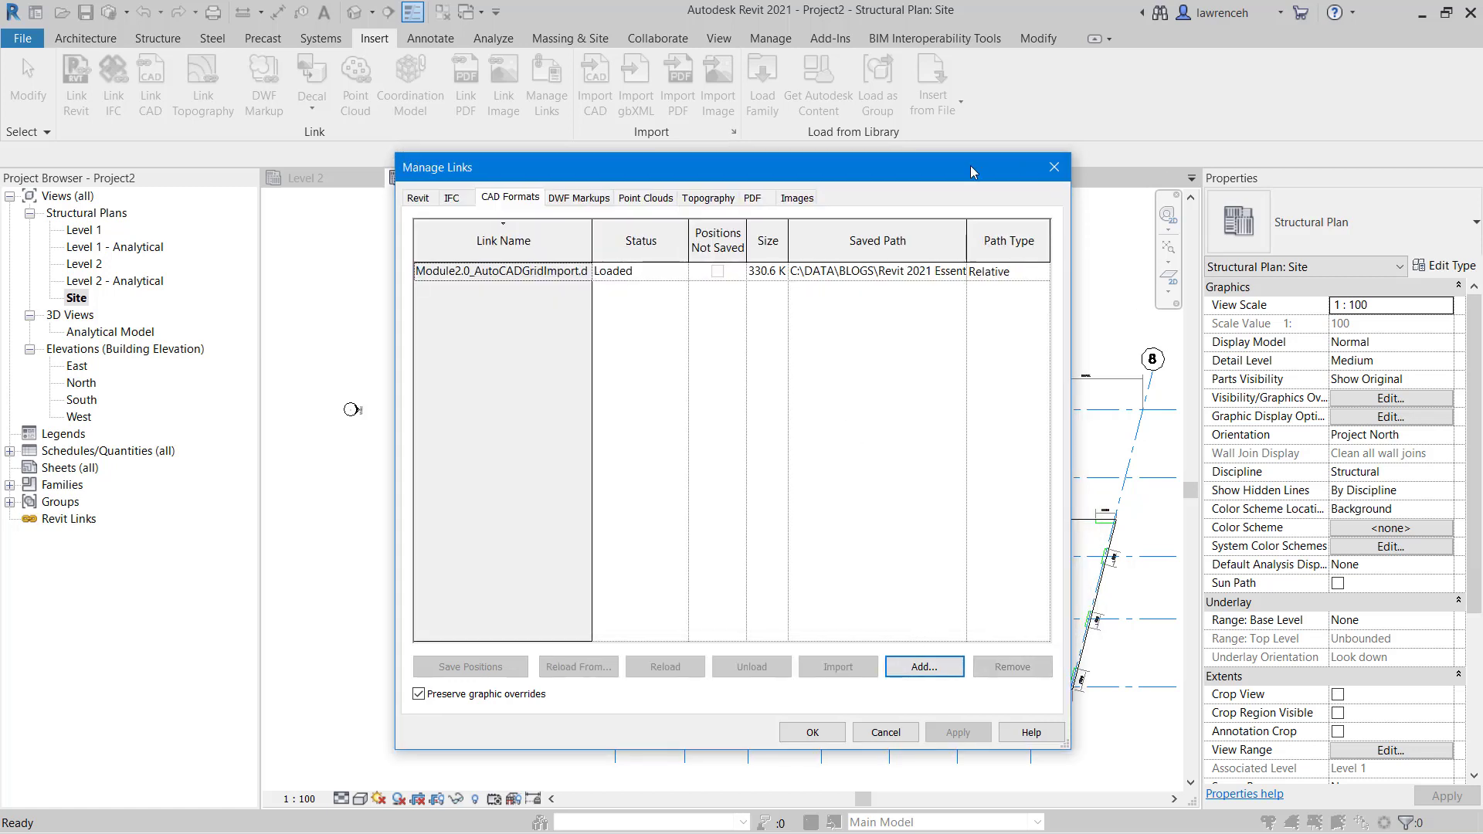
- Select the Module2.0_AutoCADGridImport link and unload it
drag(967, 165, 804, 156)
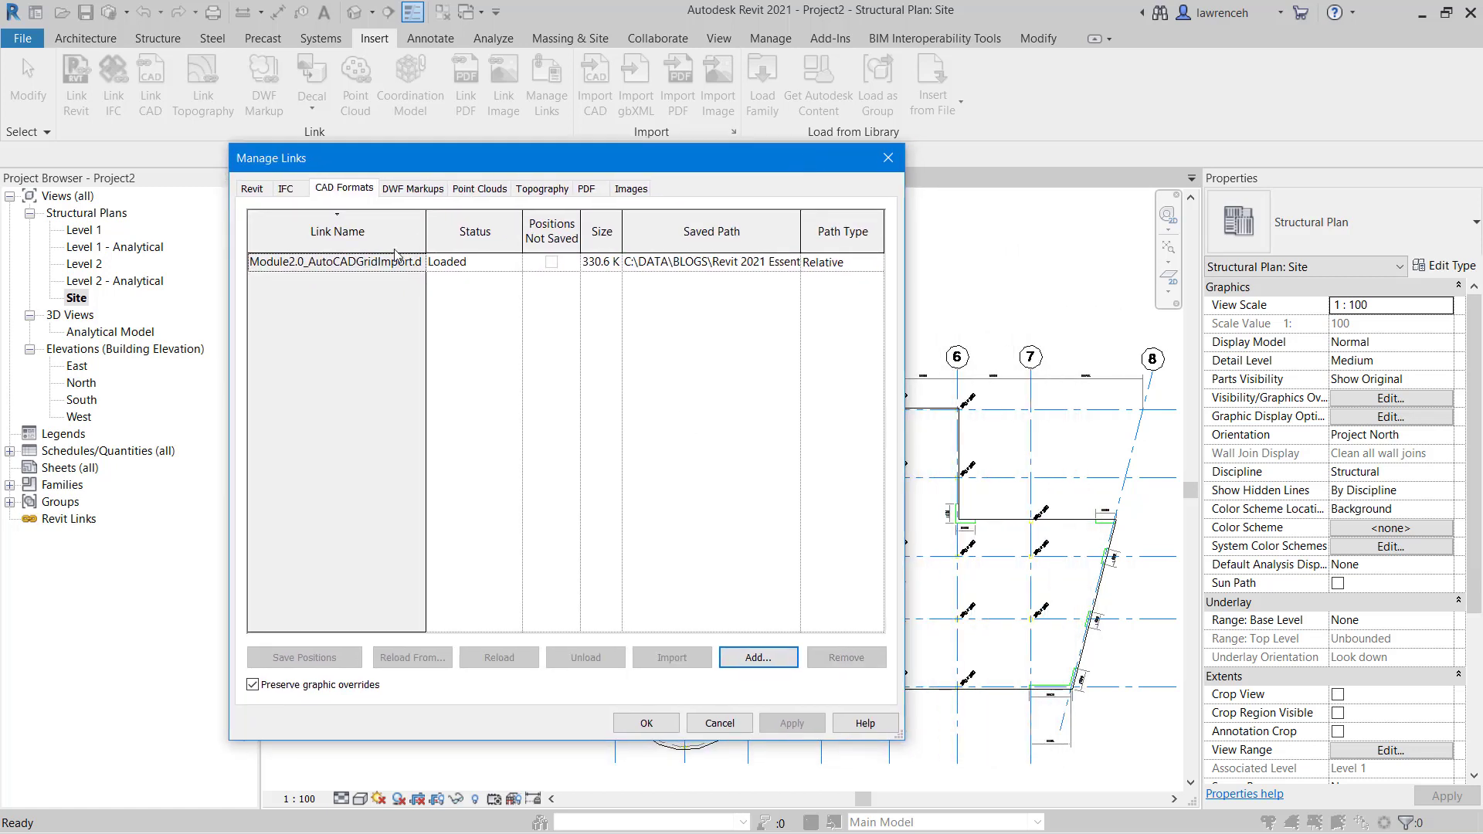
click(351, 263)
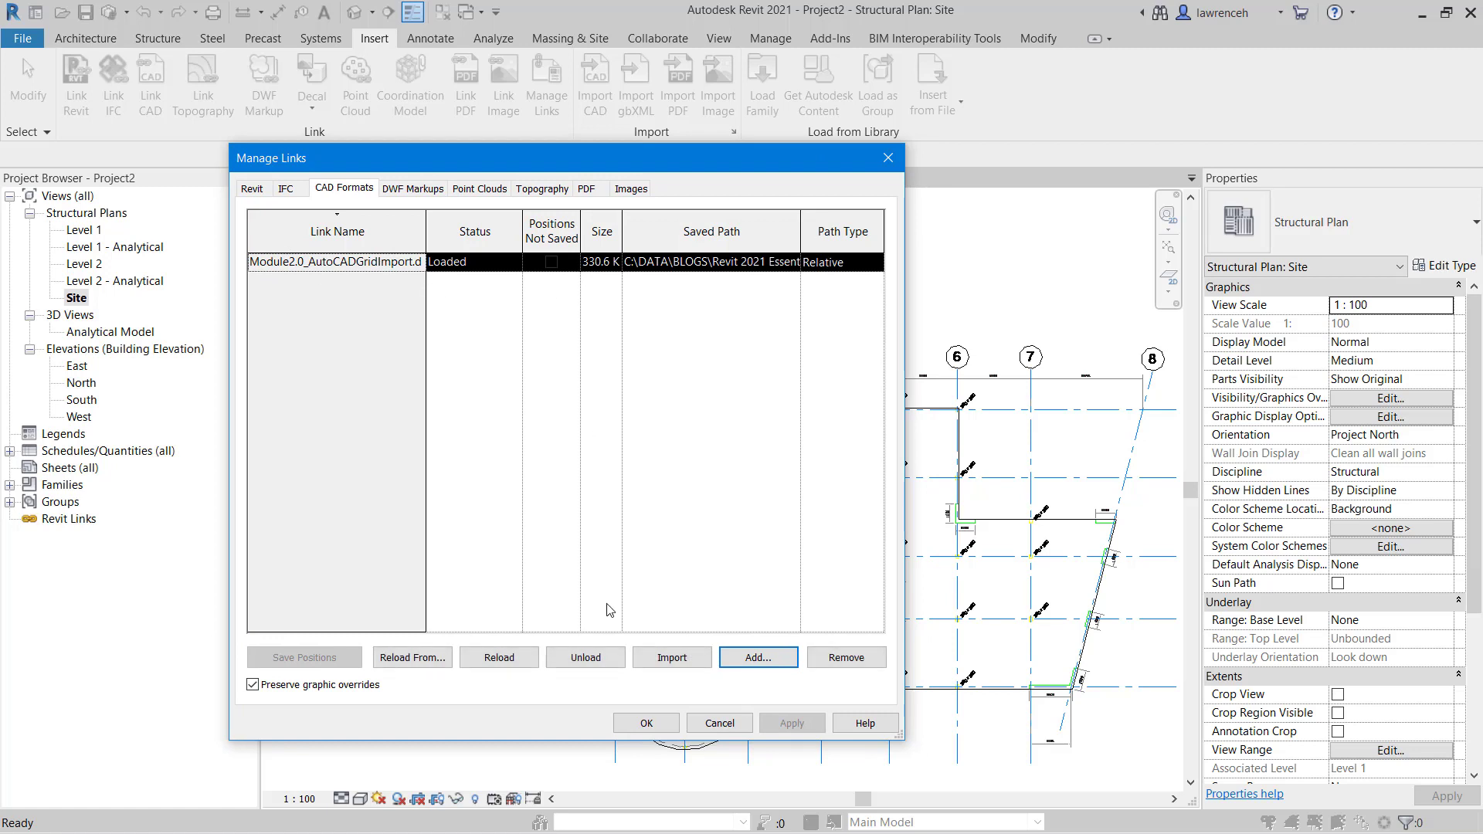
click(586, 658)
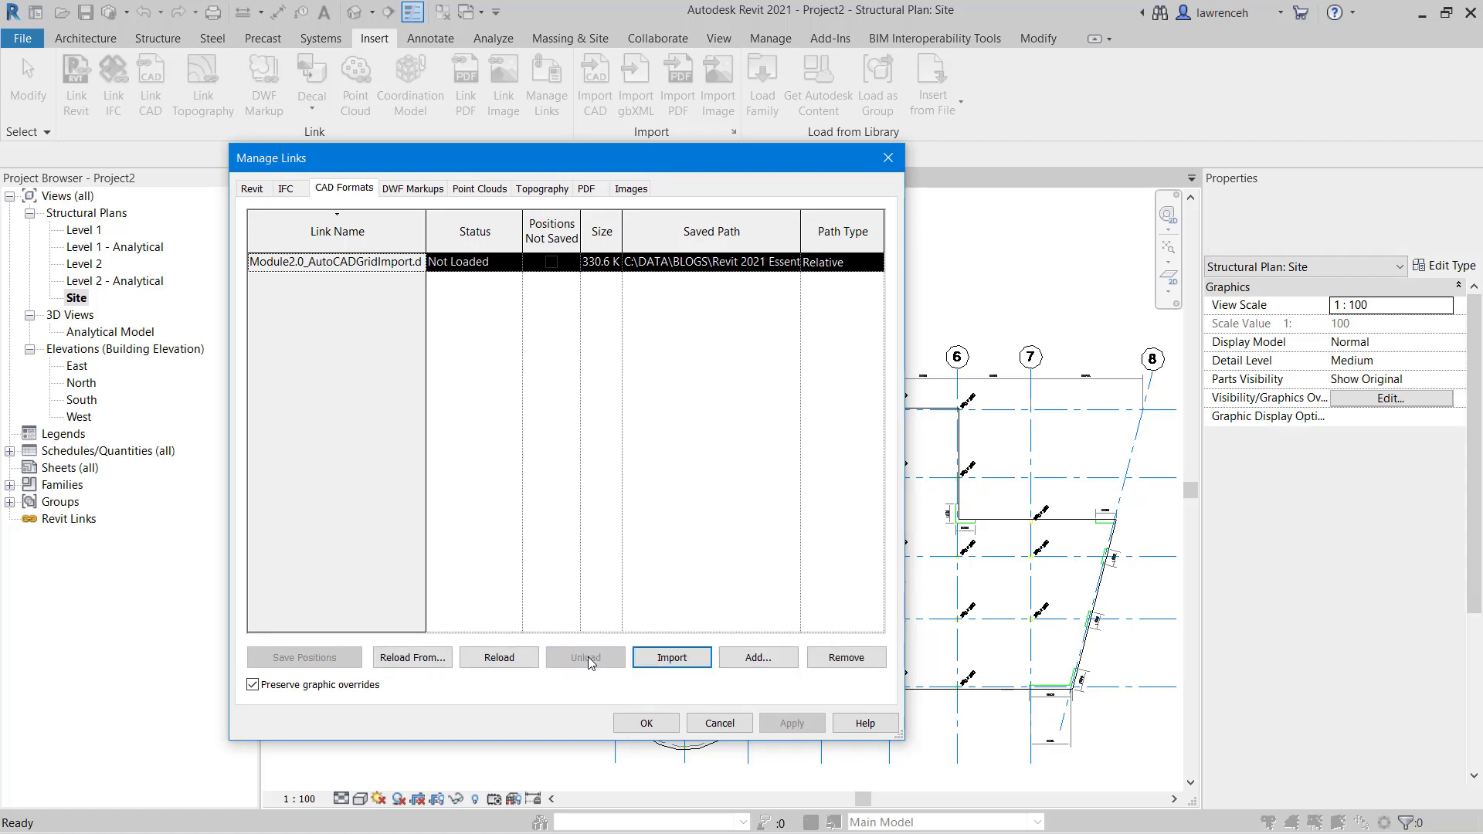
- Reload the unloaded AutoCAD grid link from Manage Links so its grids and walls reappear in the Site plan
click(646, 724)
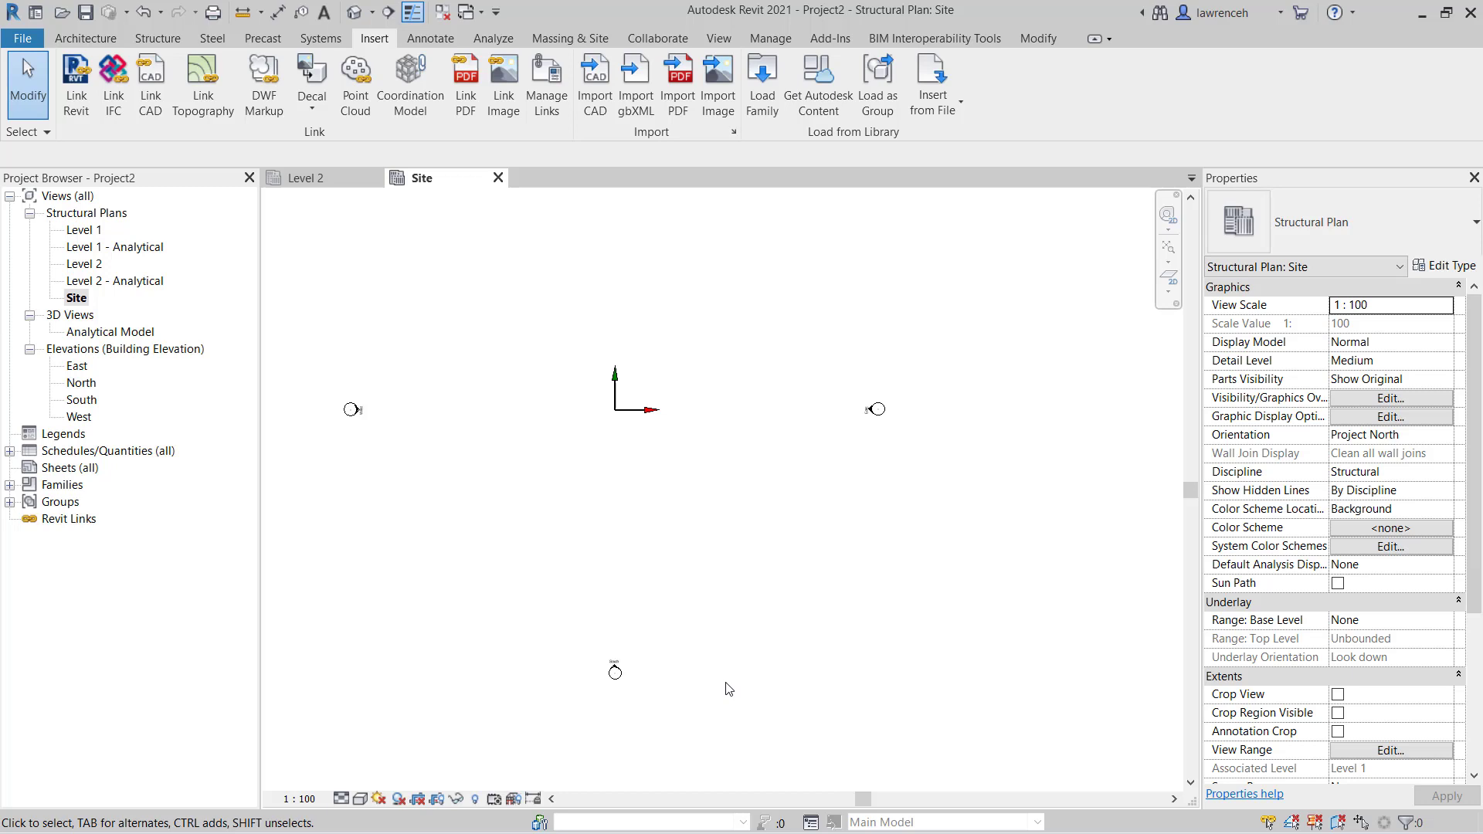
click(559, 96)
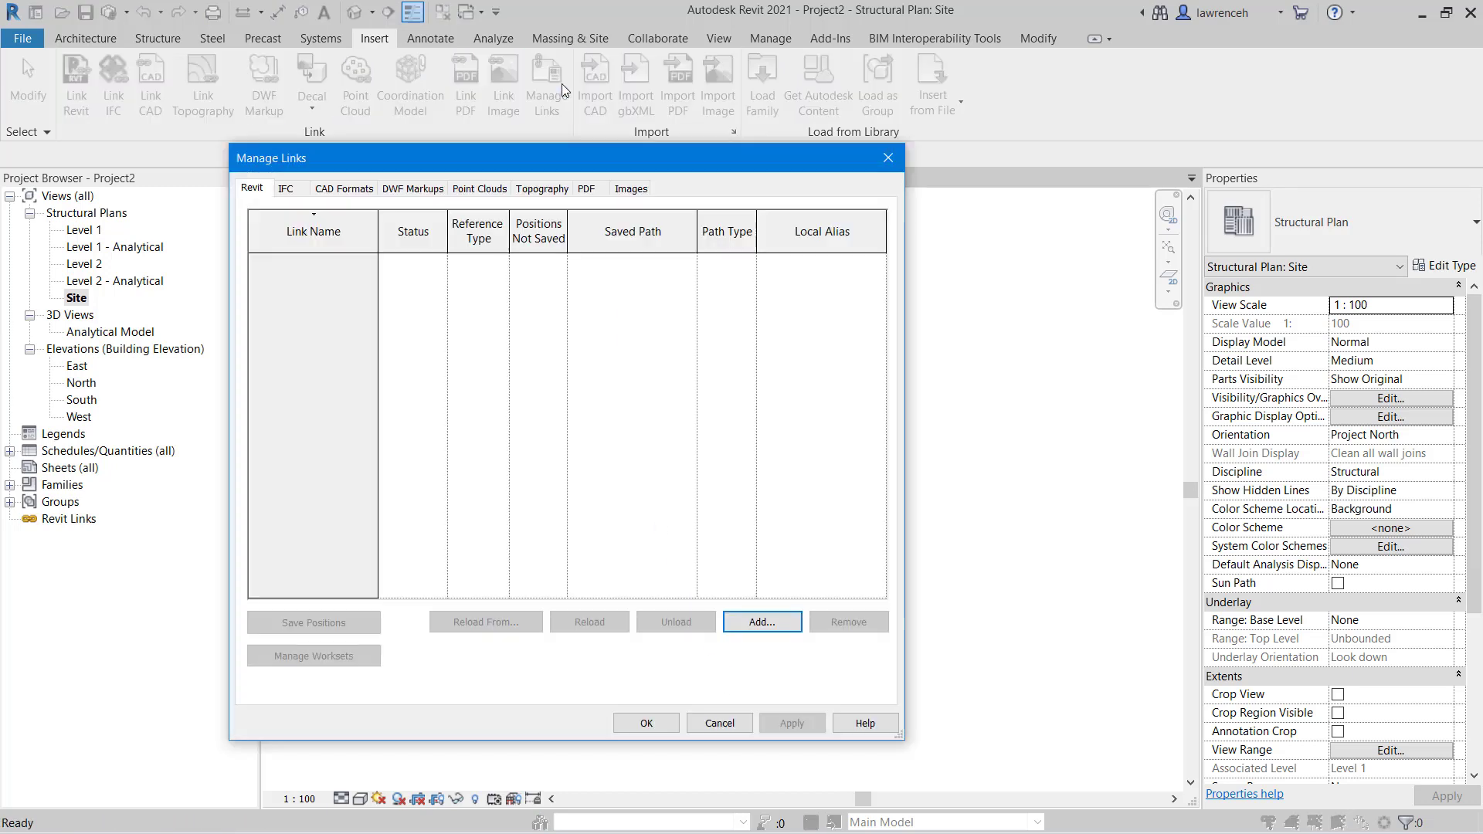
click(344, 188)
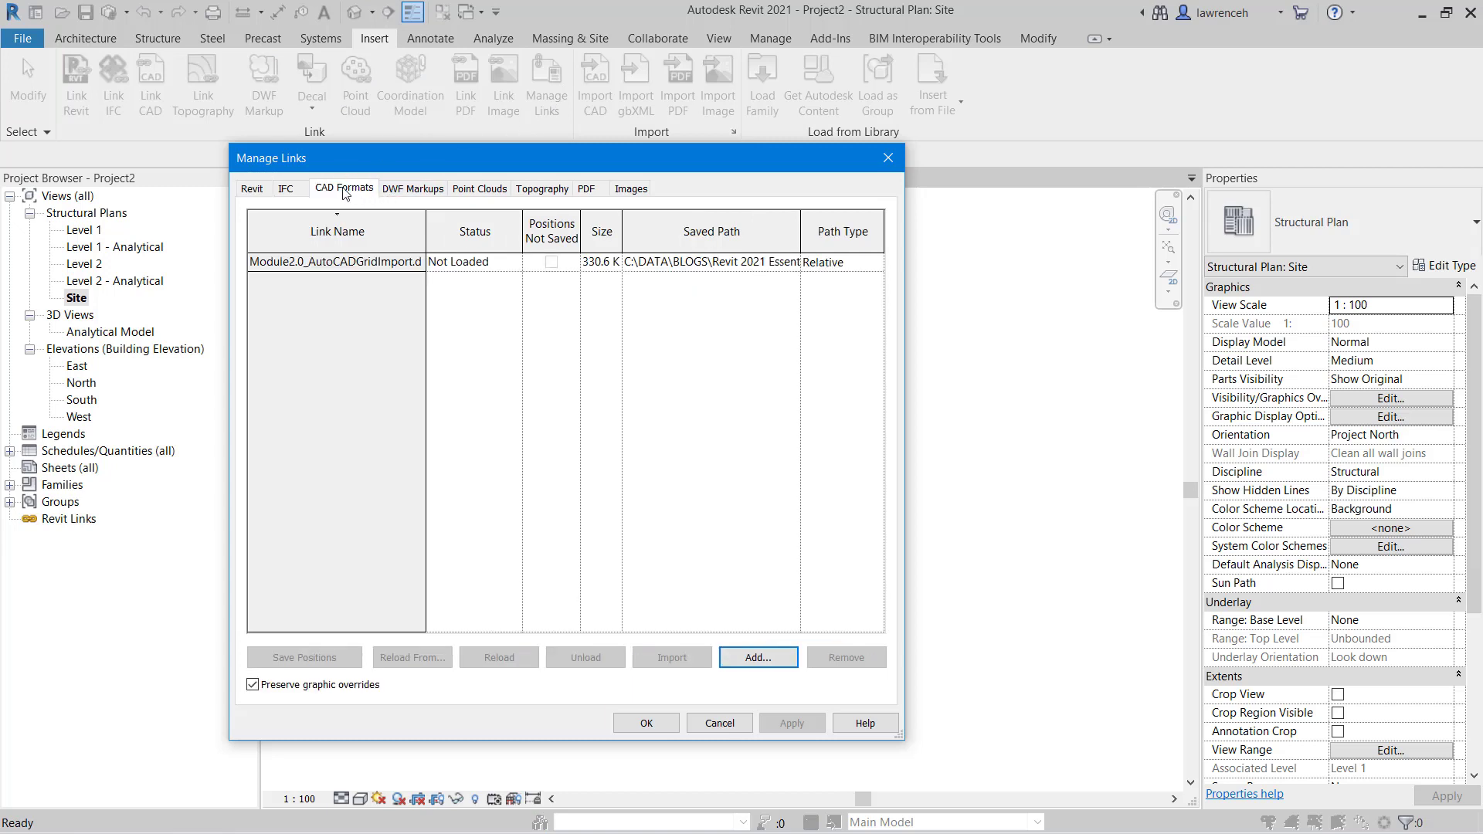
click(390, 263)
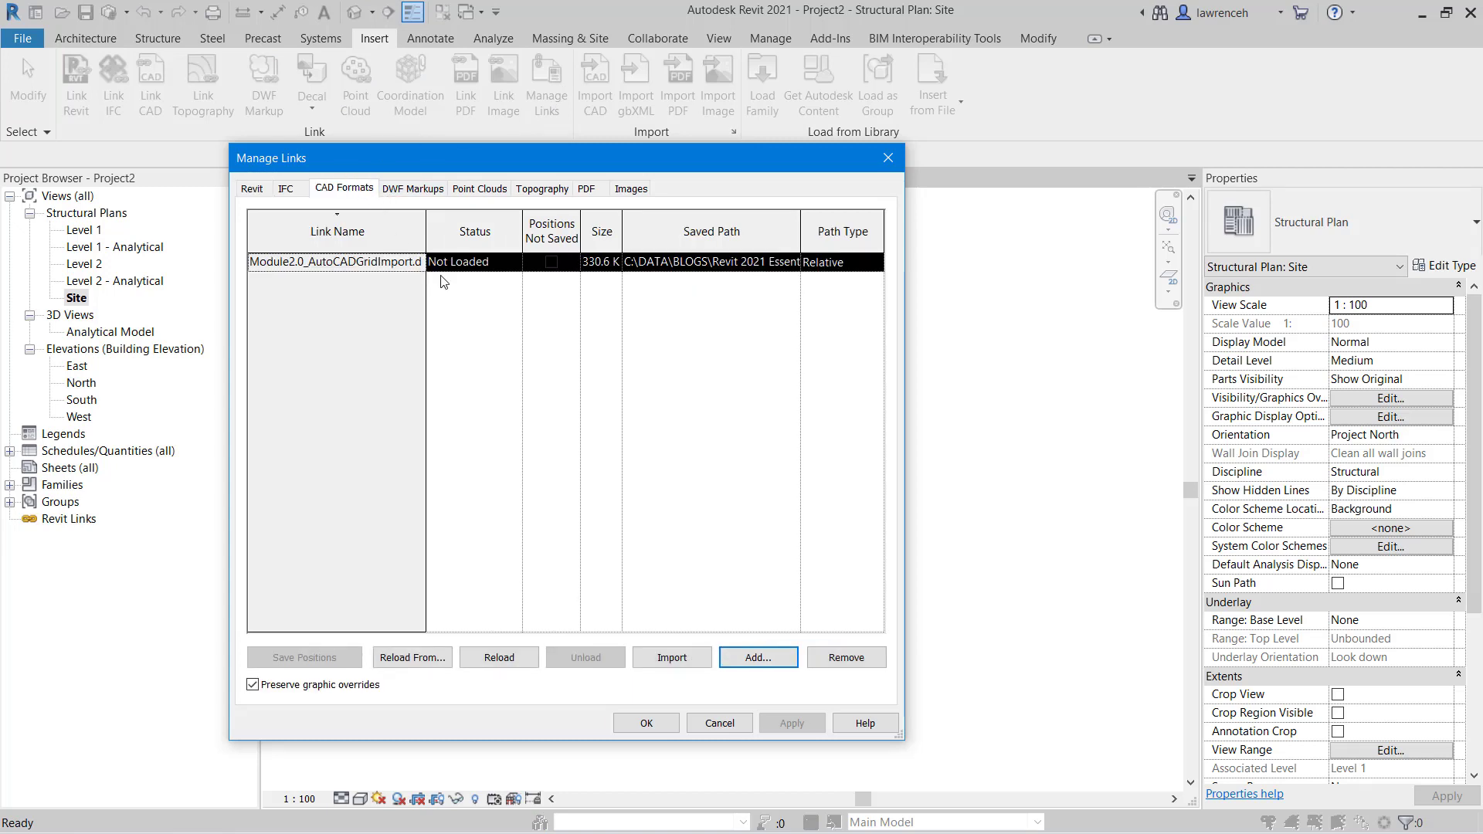
click(509, 660)
click(668, 723)
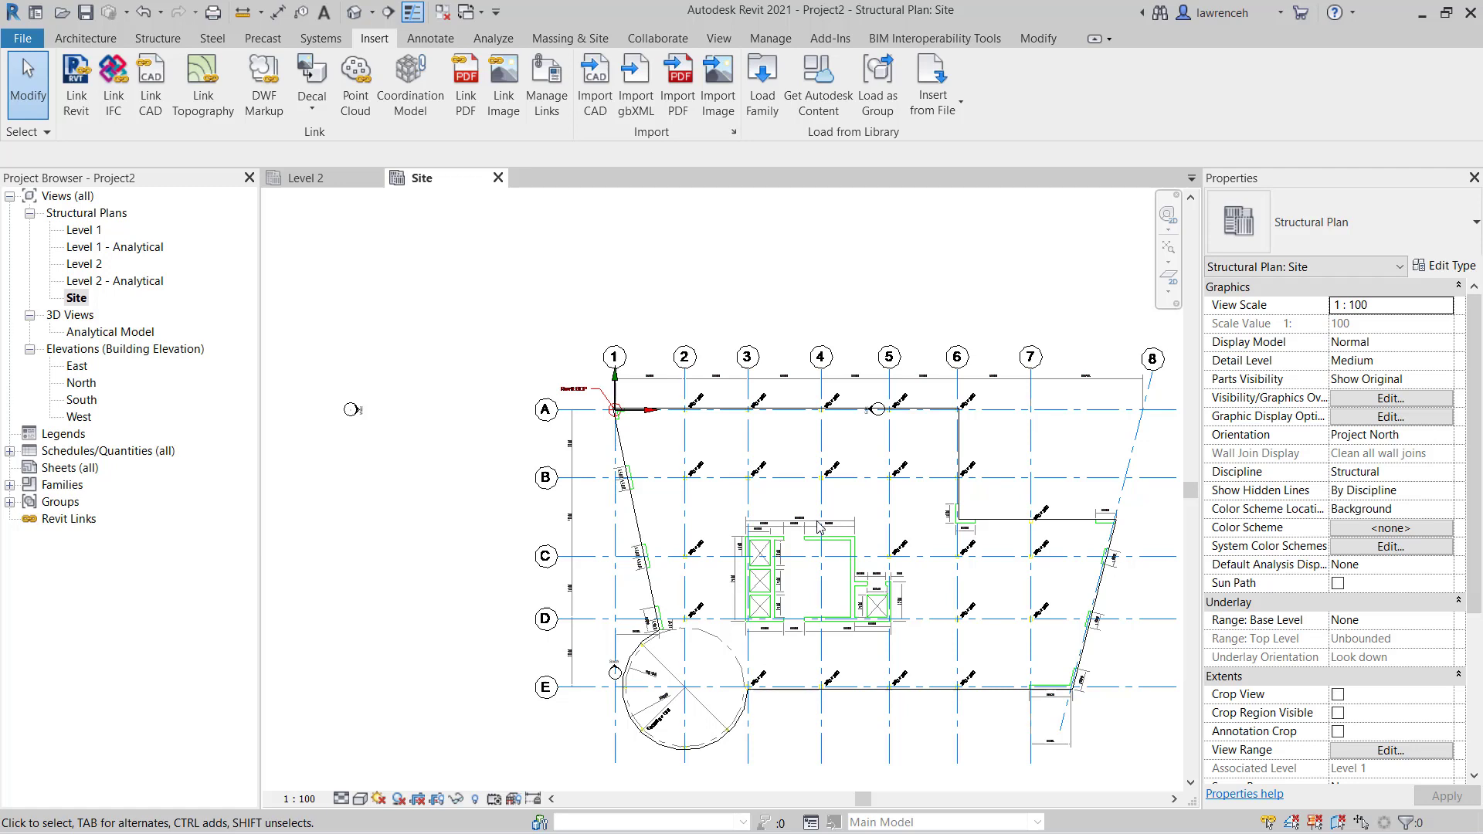
- In Site Visibility/Graphics, hide the COLUMNS and DIMS layers of Module2.0_AutoCADGridImport.dwg and apply
click(720, 39)
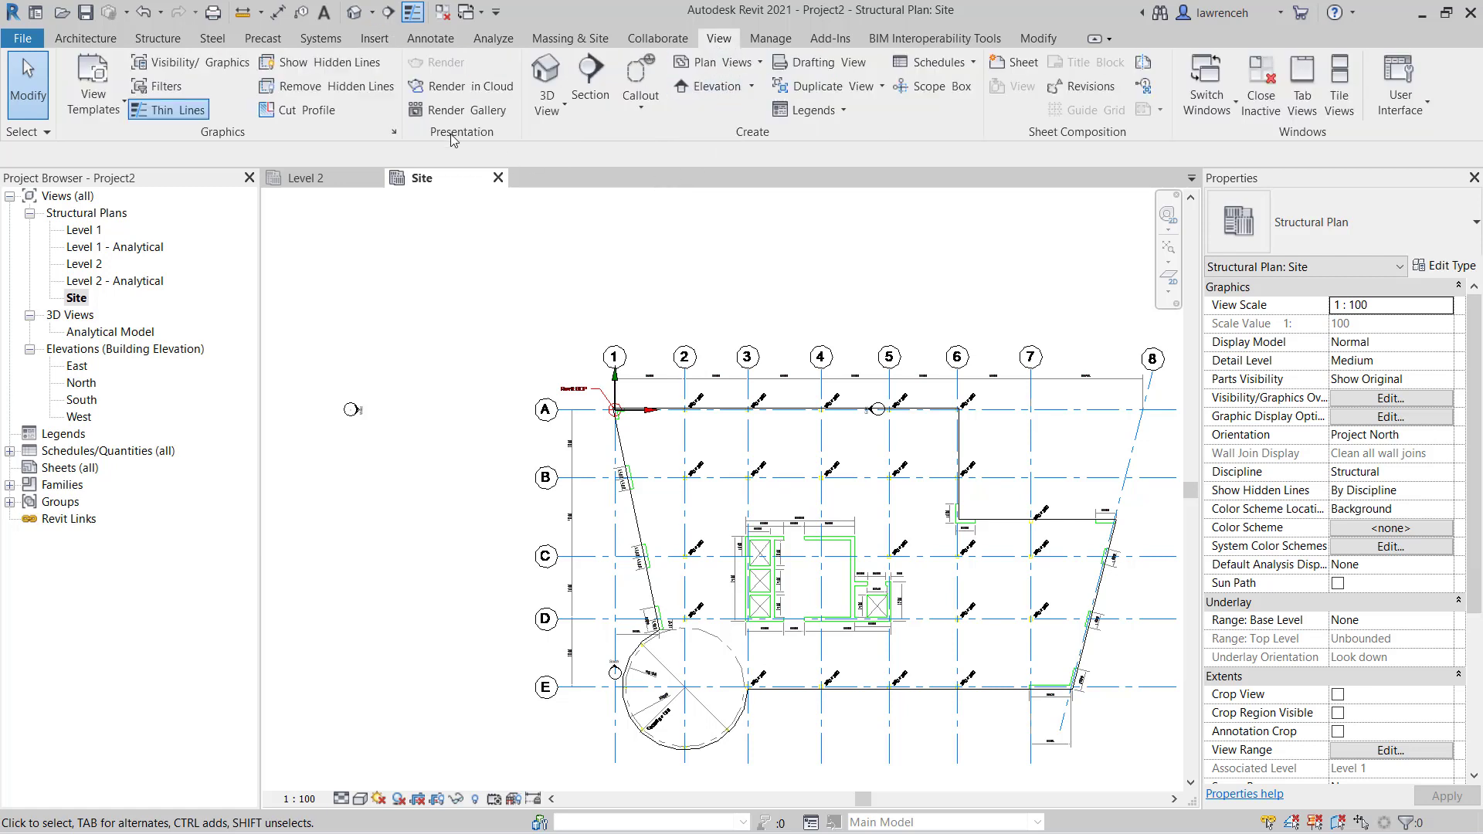
click(230, 65)
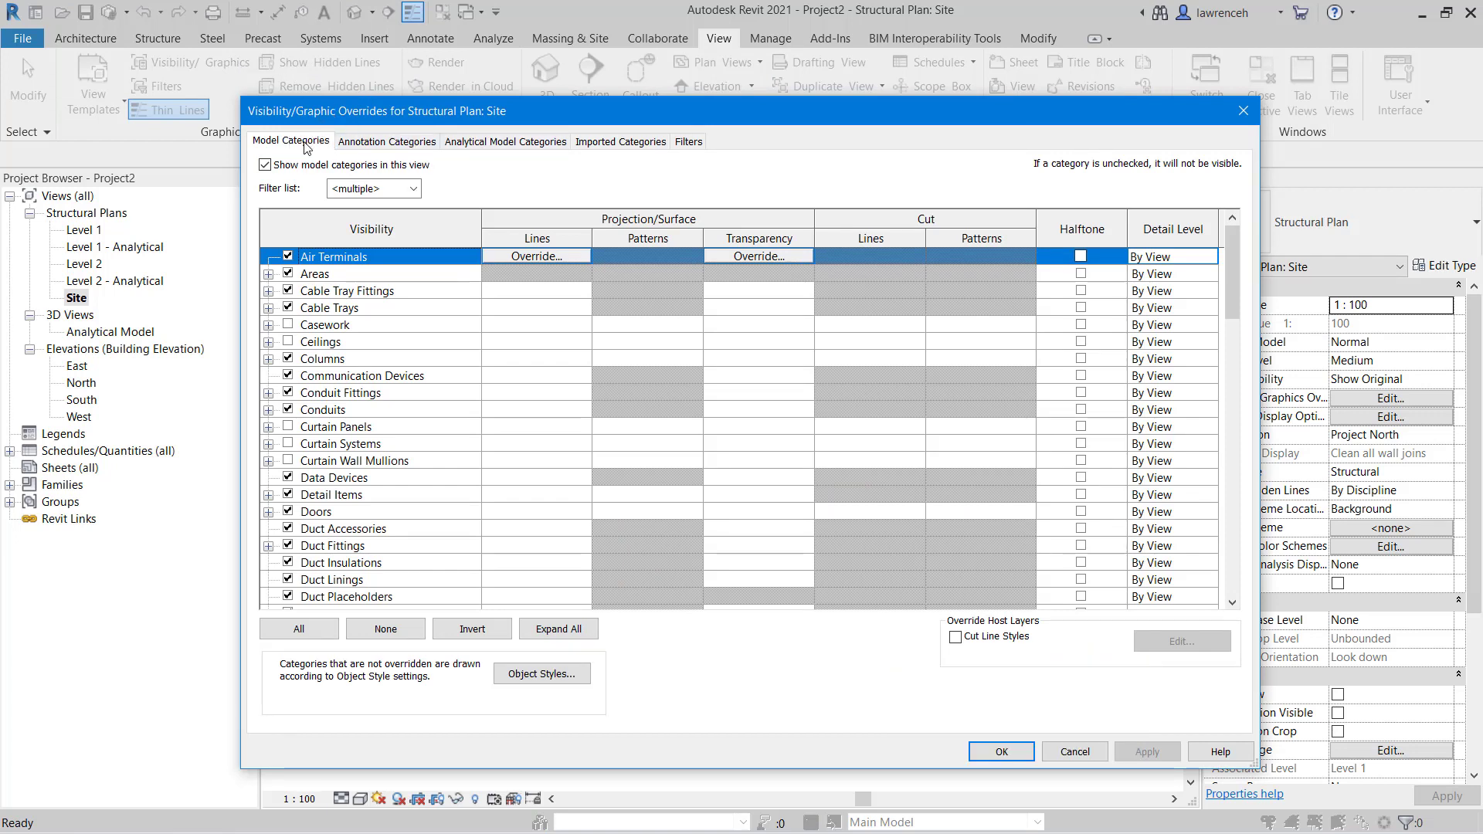
click(636, 142)
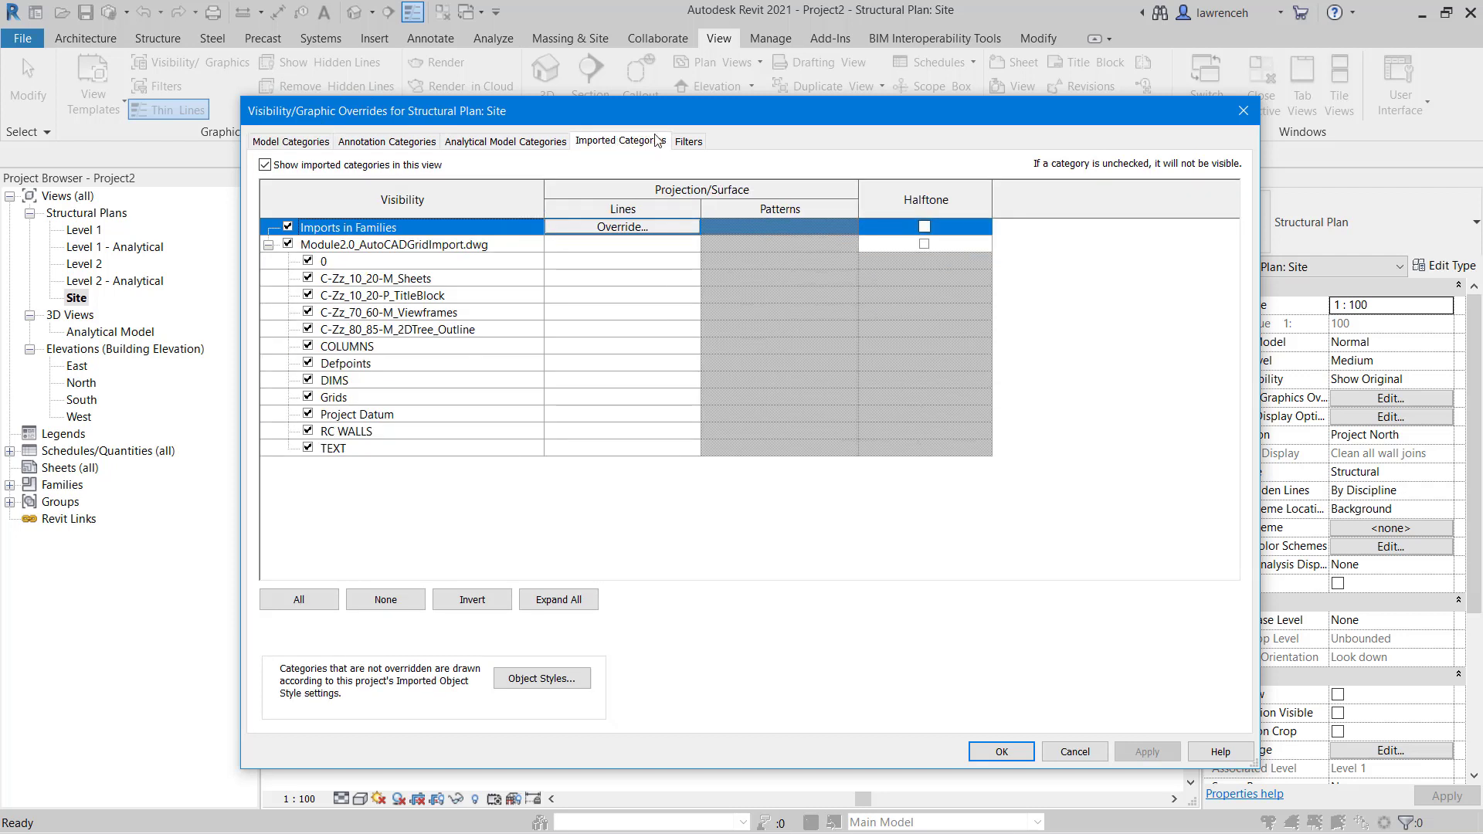
click(316, 247)
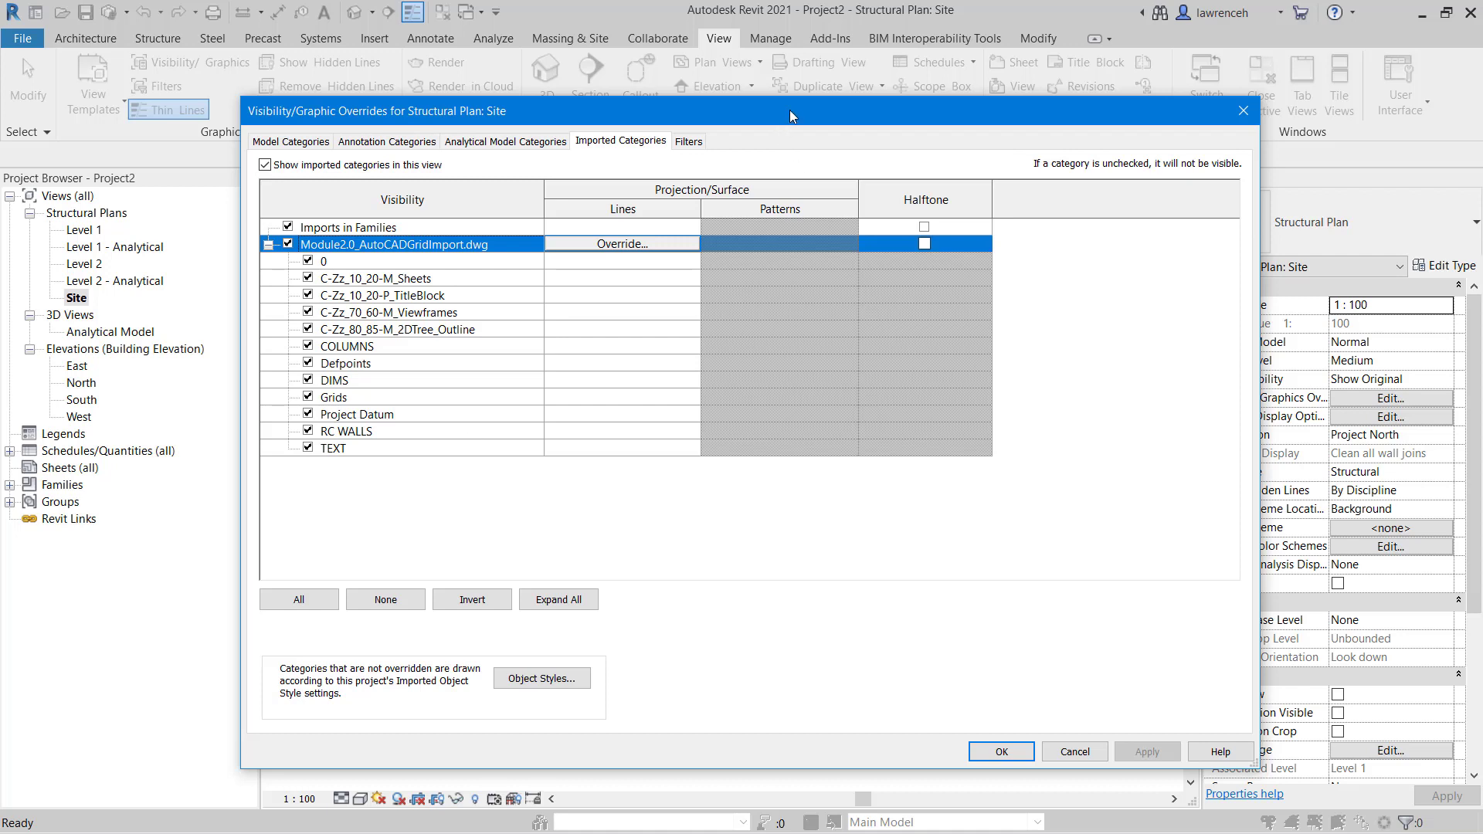
click(308, 346)
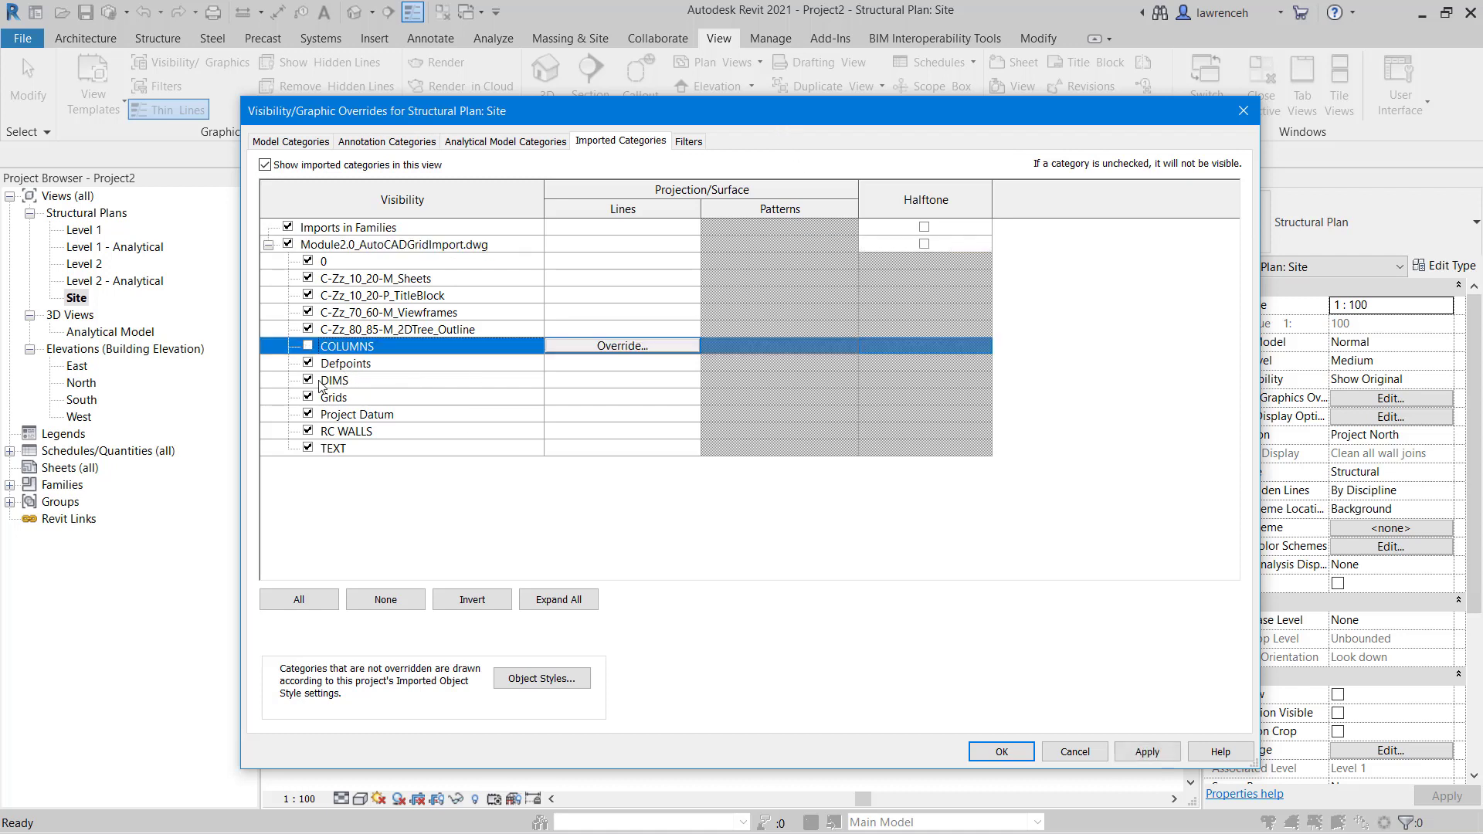
click(308, 380)
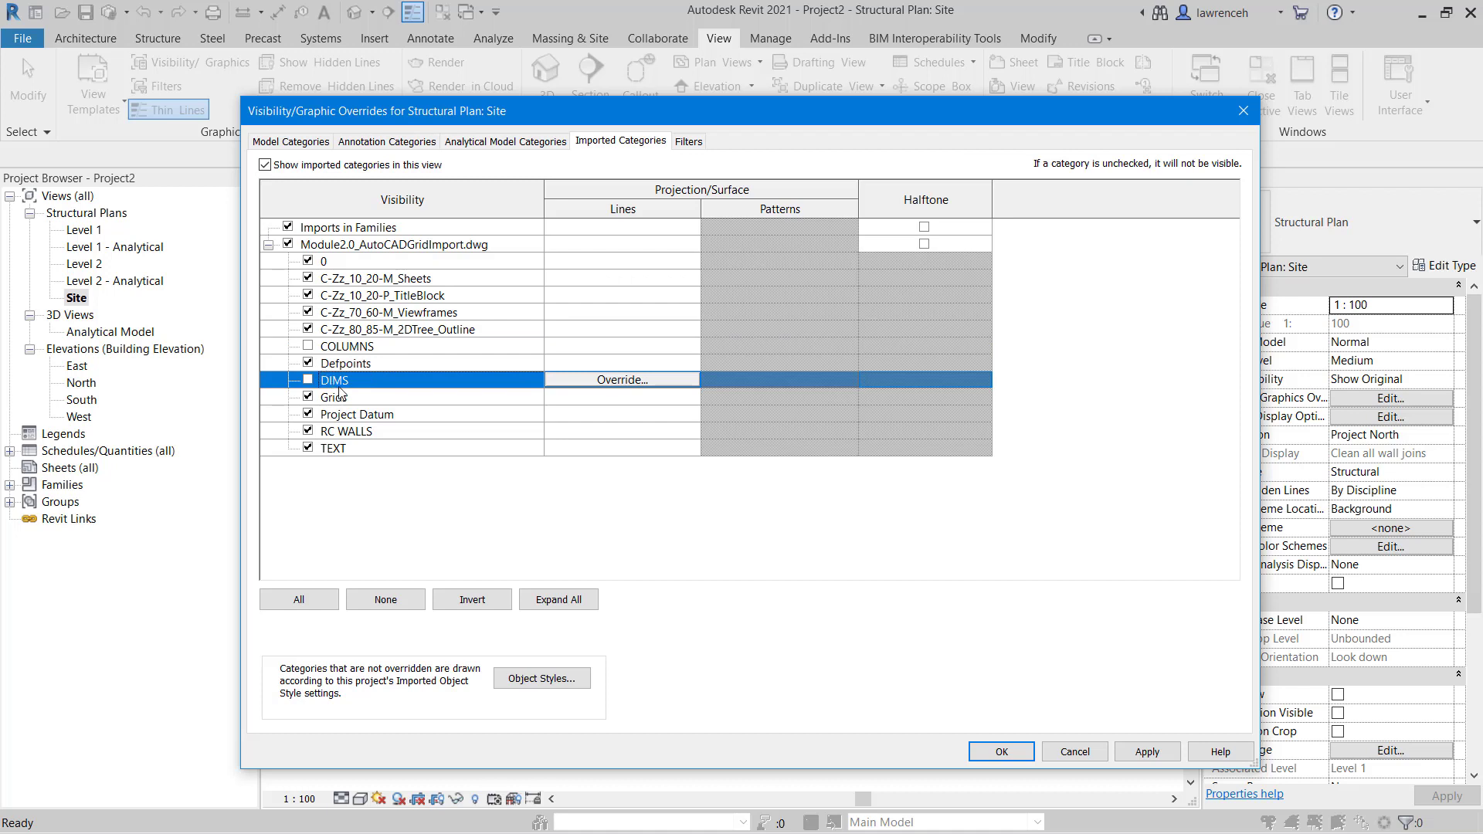
drag(1019, 98, 420, 81)
click(641, 735)
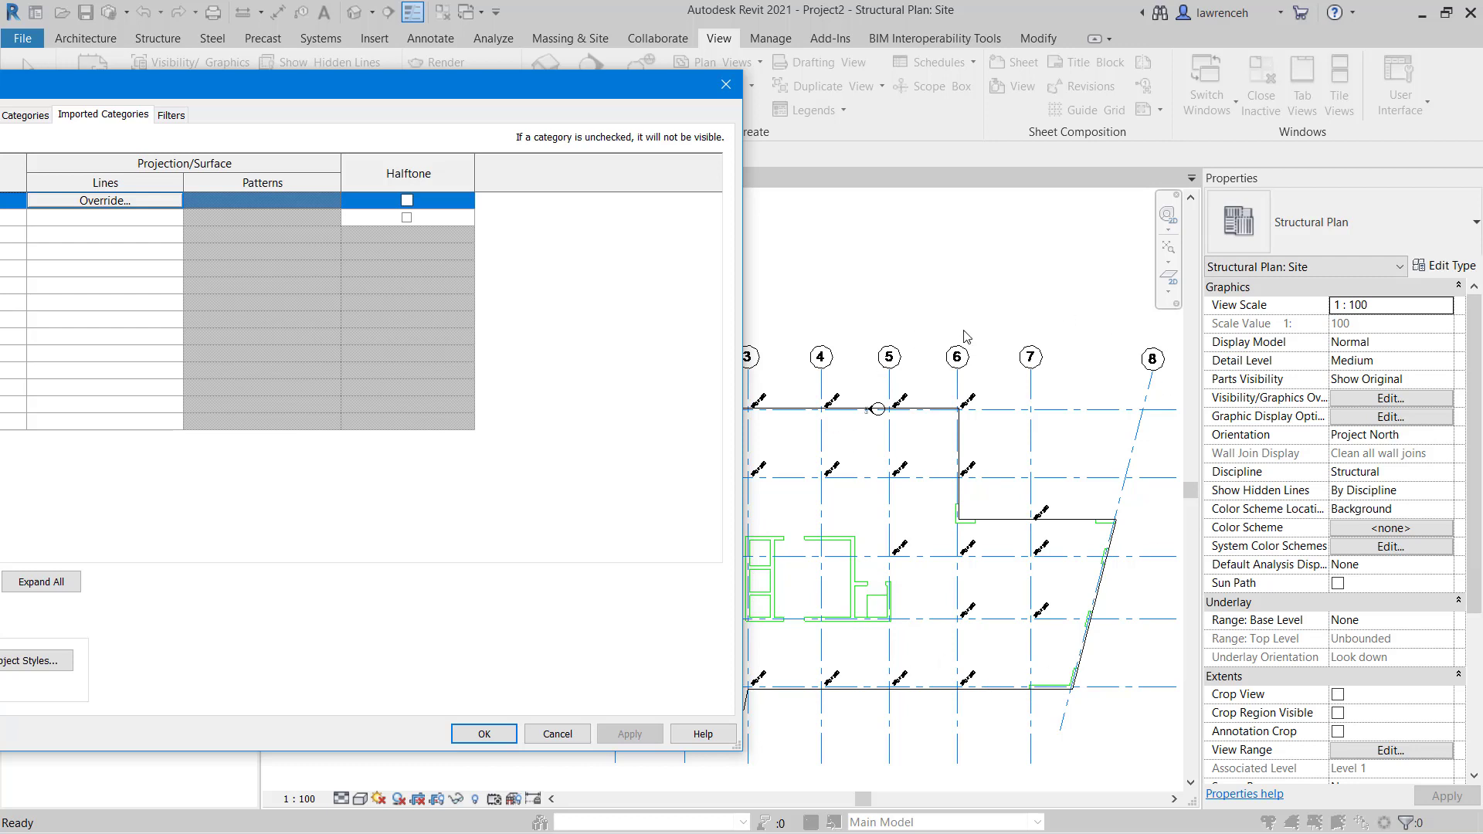
- Turn the DIMS and COLUMNS layers back on and set the linked DWG to Halftone
drag(408, 78, 794, 122)
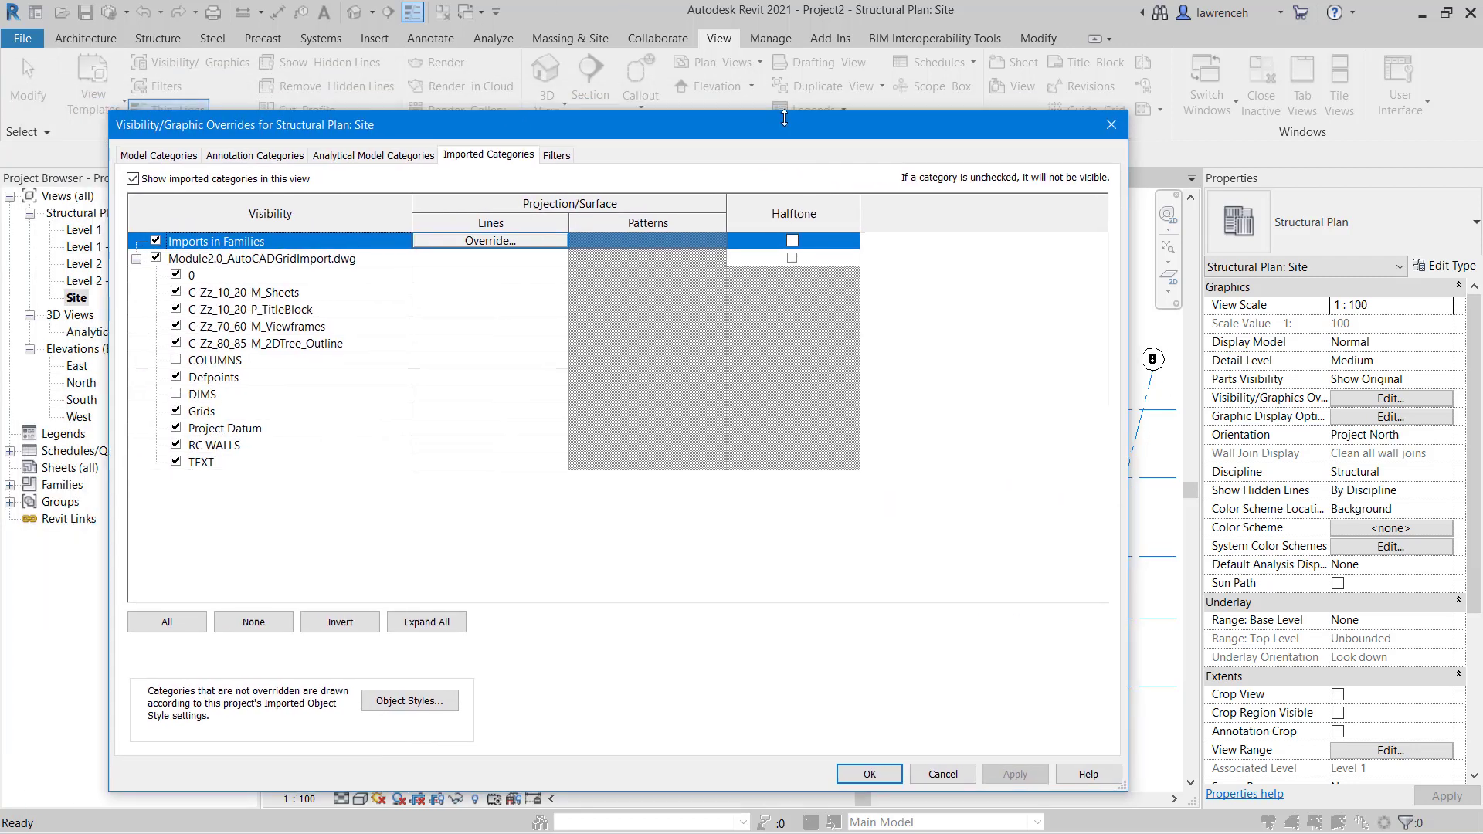
click(176, 394)
click(176, 360)
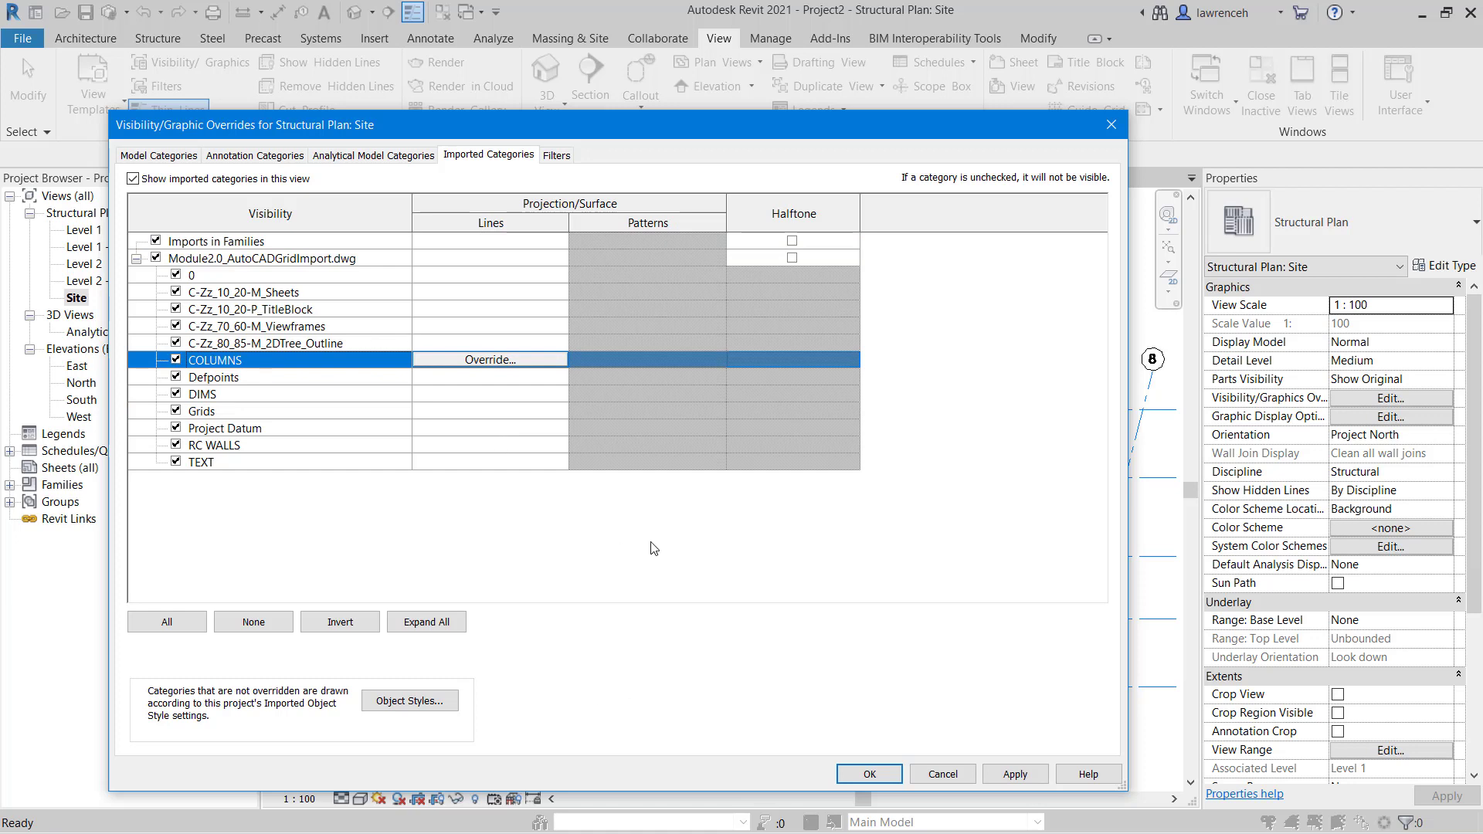
drag(960, 117, 890, 175)
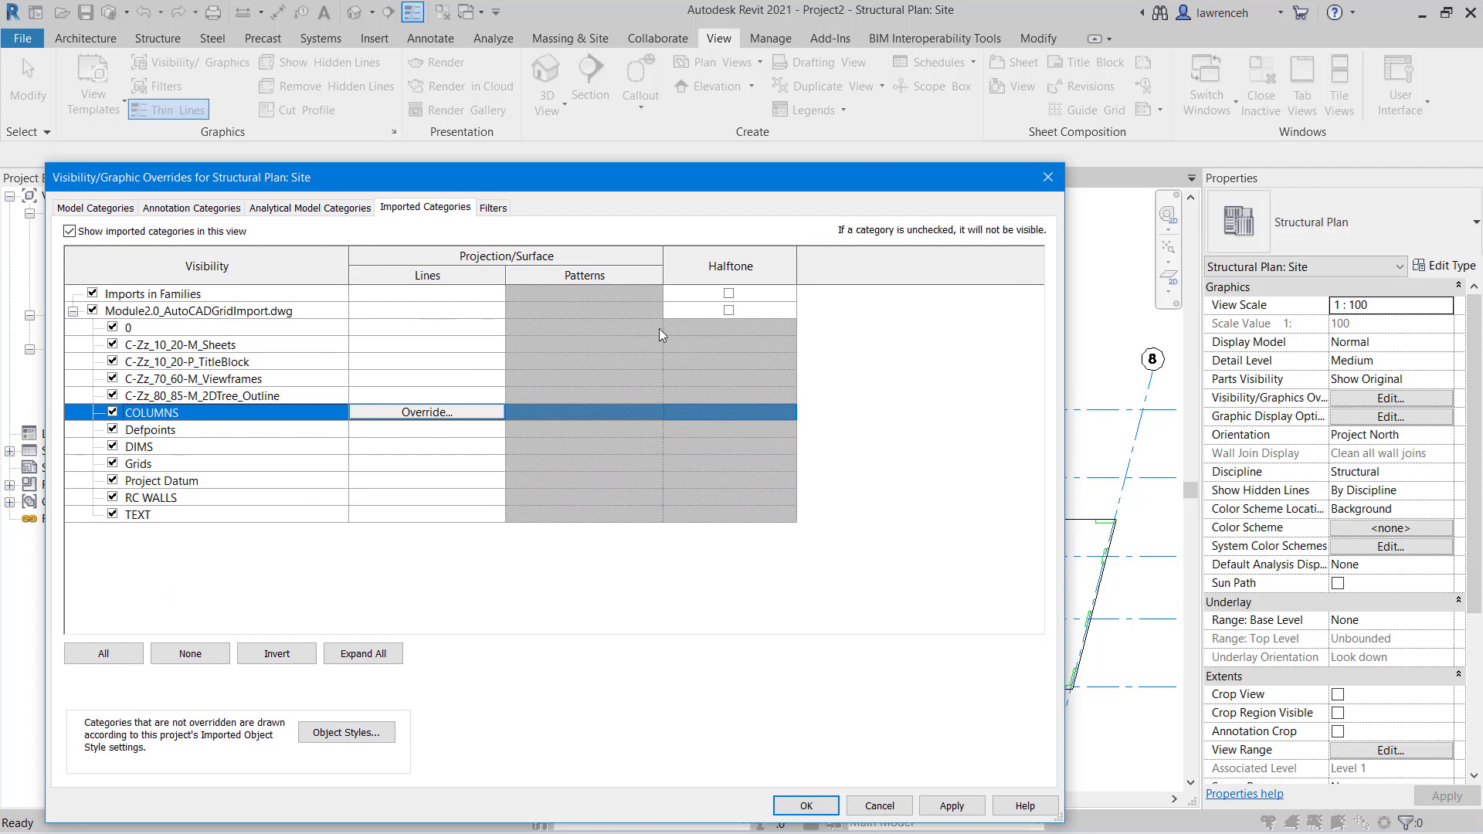
click(729, 310)
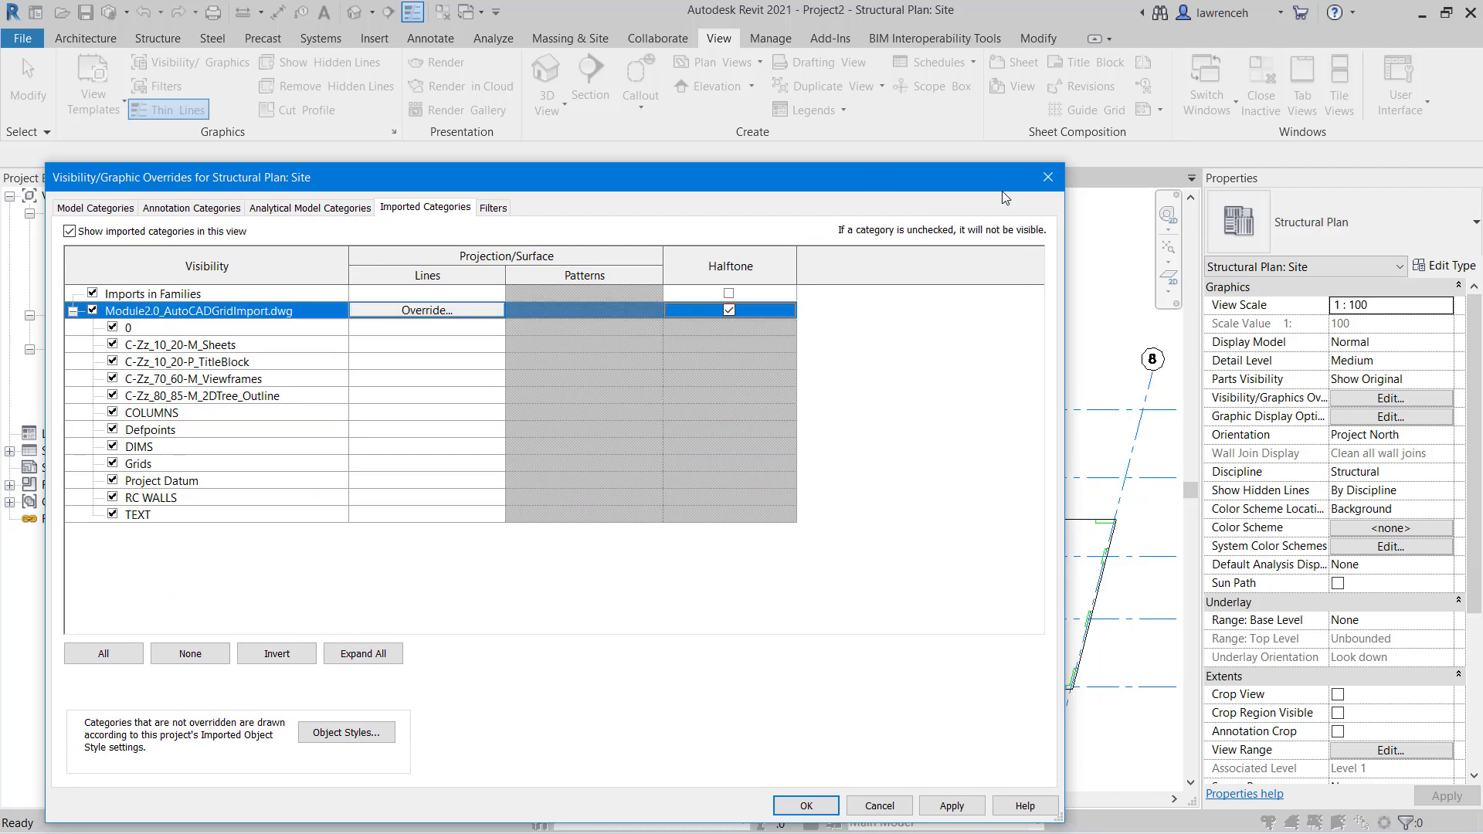
drag(933, 173, 506, 96)
click(529, 730)
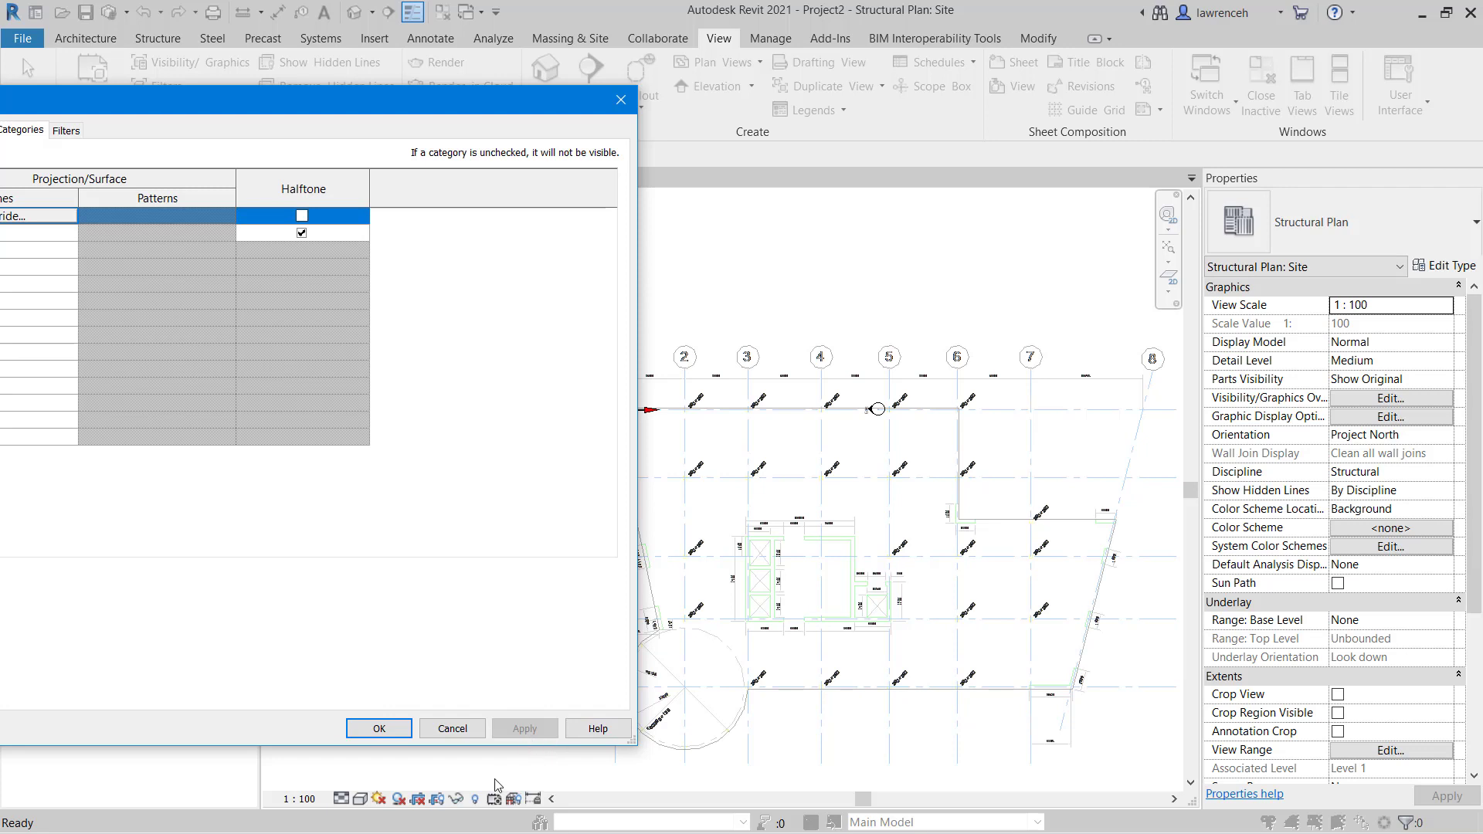
click(377, 728)
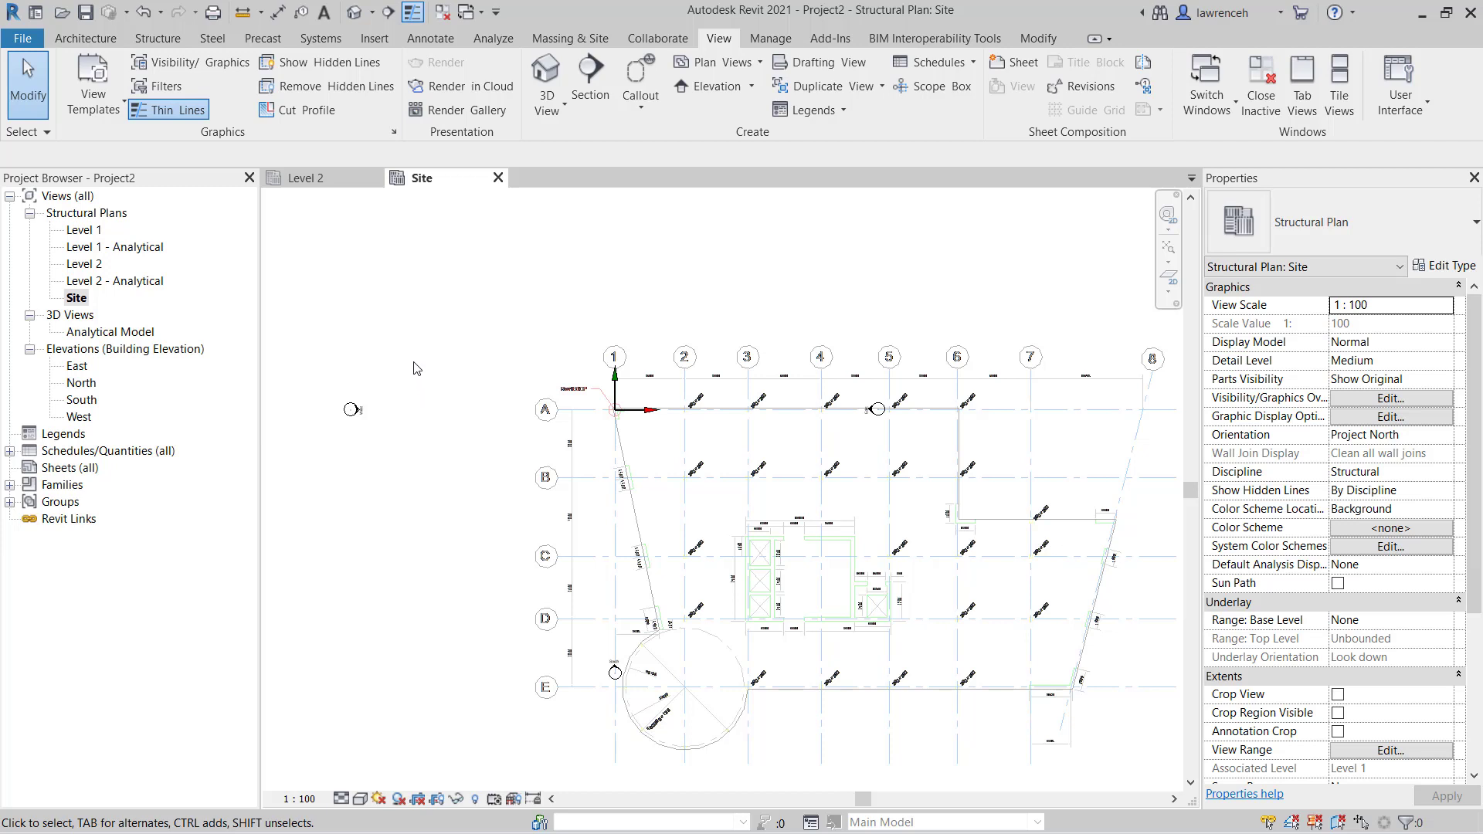
- Save the project under the new name Project A, keeping the project file type
right_click(87, 17)
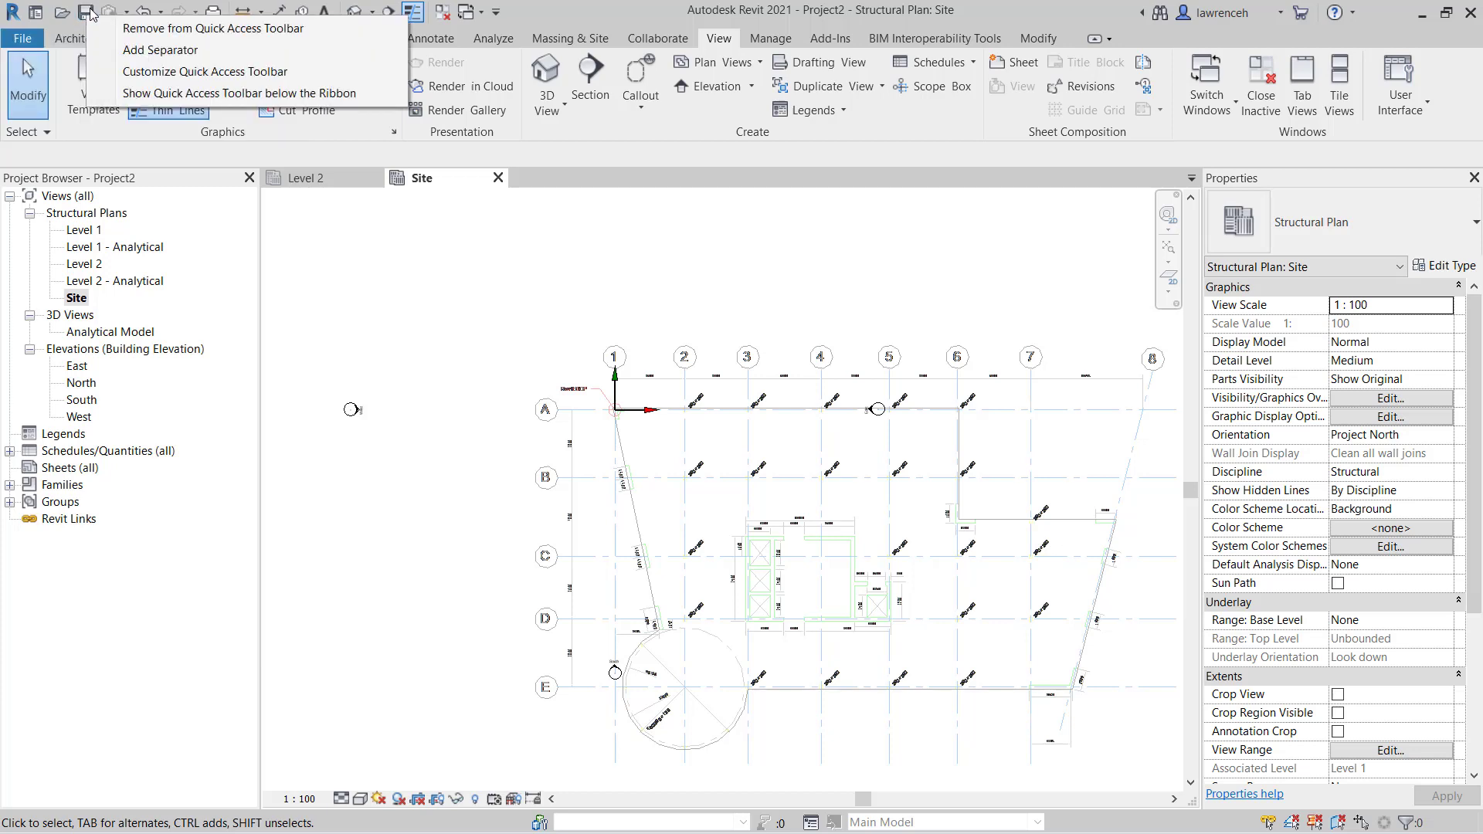
click(86, 13)
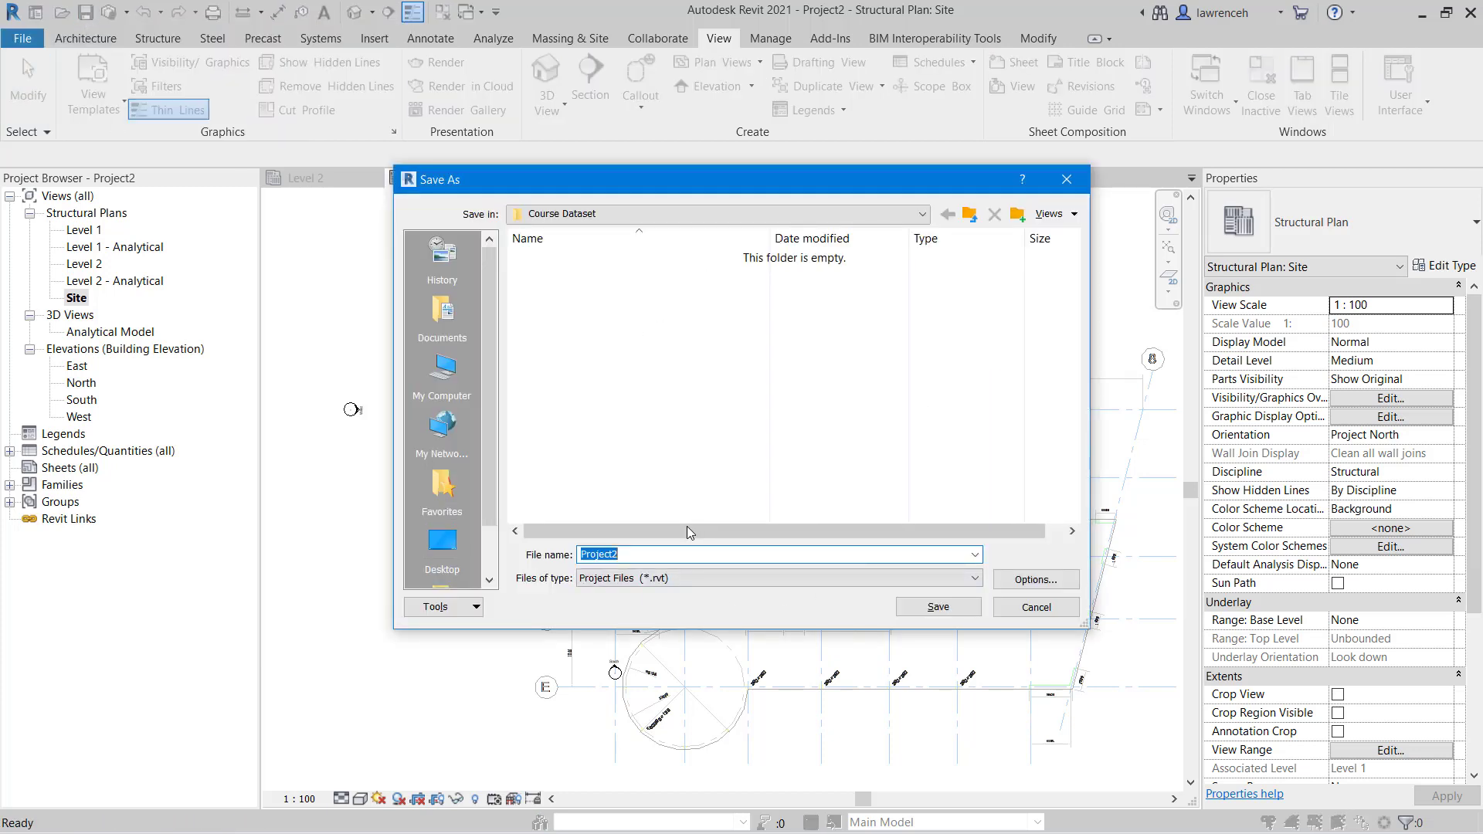
click(721, 577)
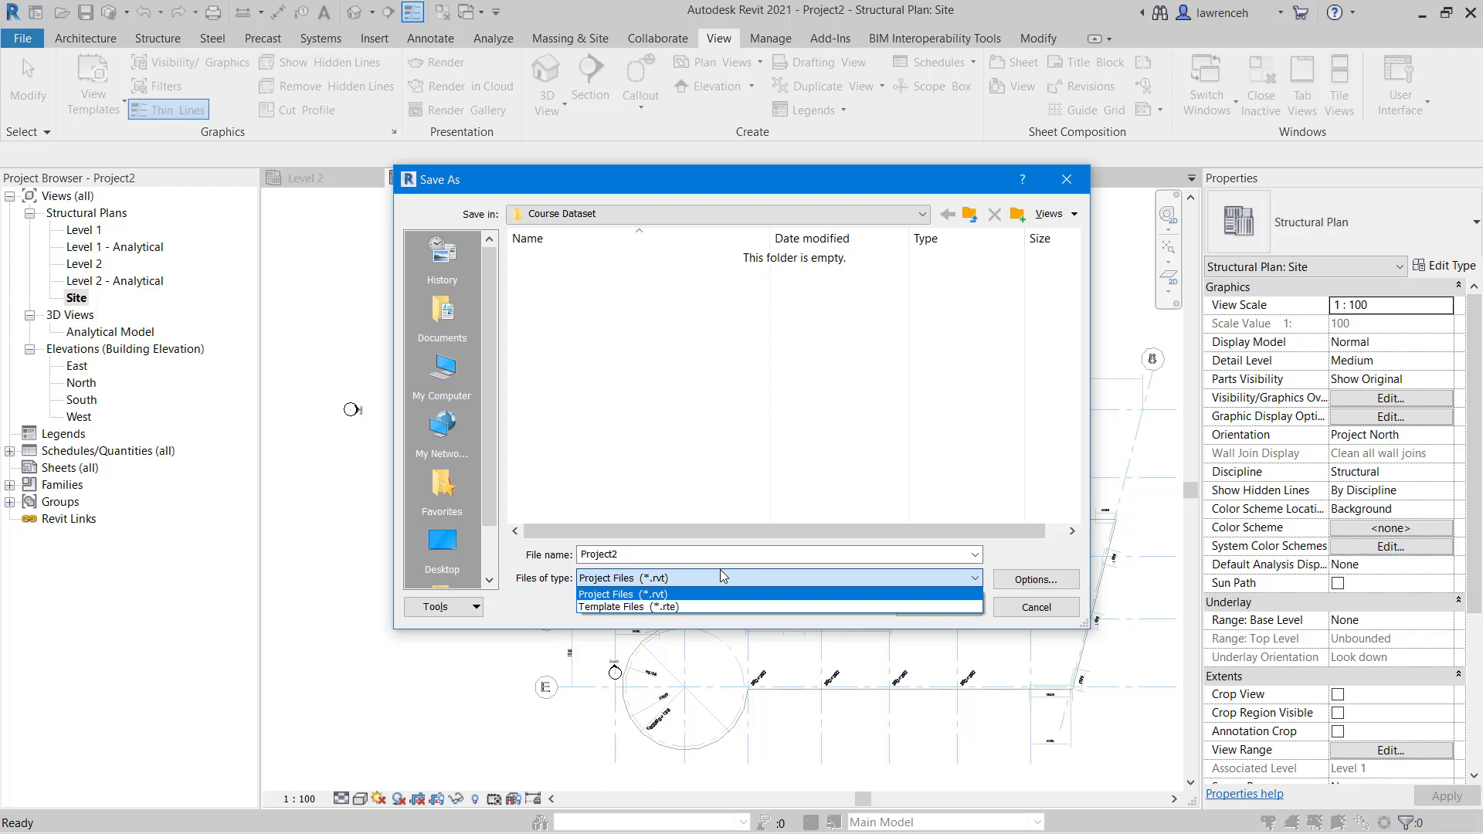
click(864, 583)
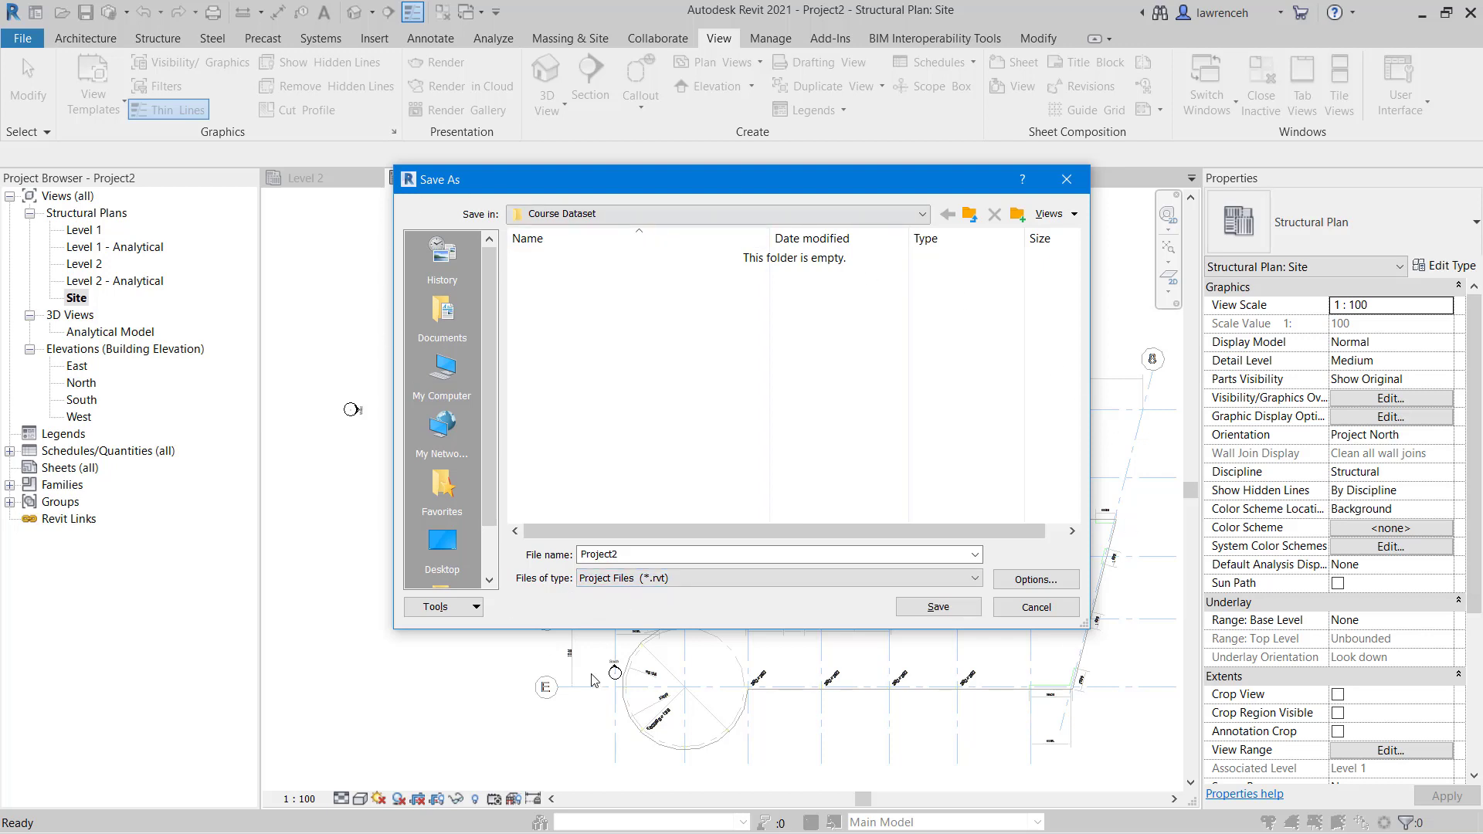
double_click(626, 561)
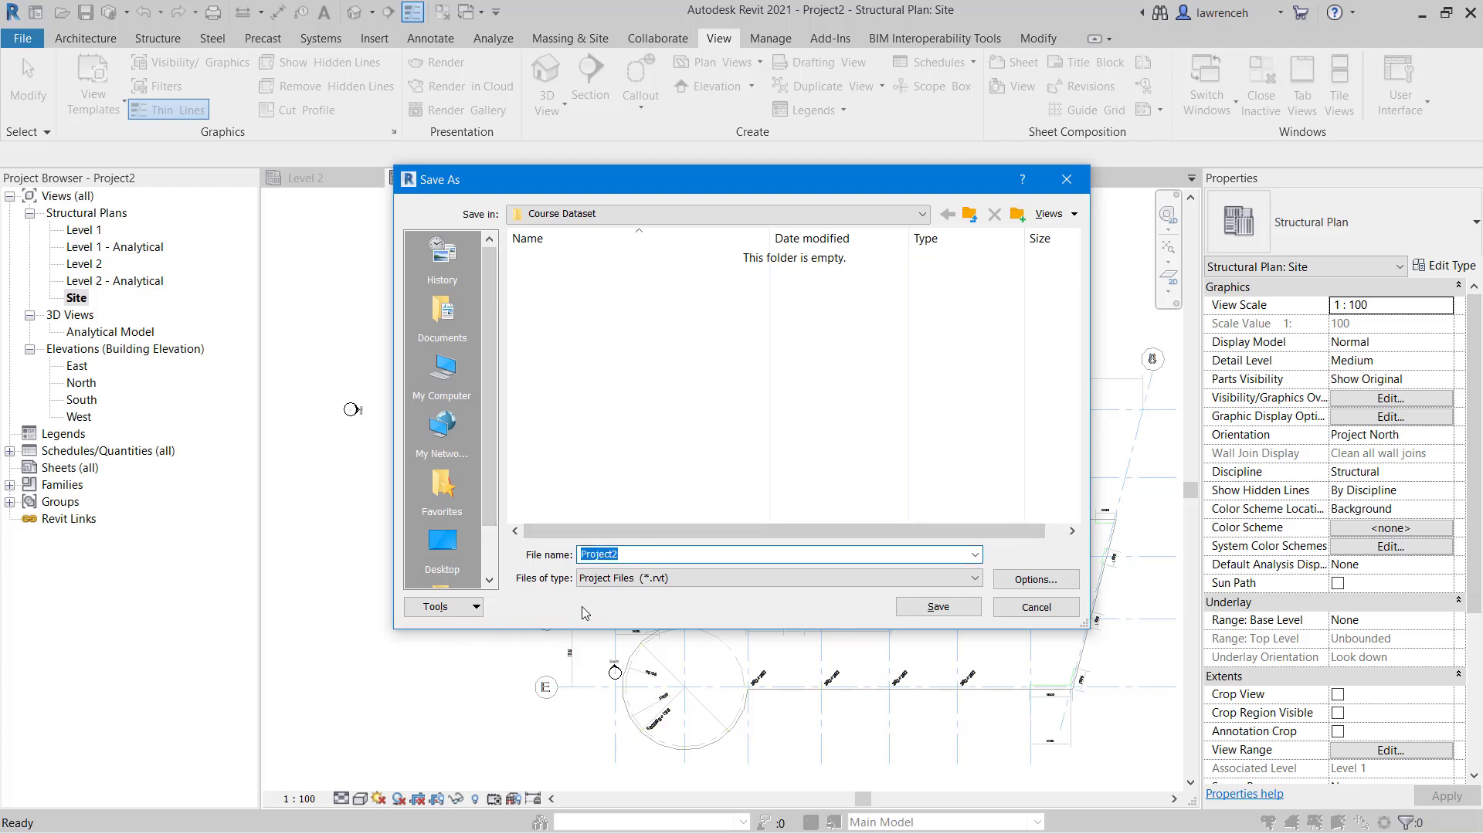
text(Project A)
- Limit the maximum backups to 3 and save Project A.rvt in Course Dataset
click(1054, 585)
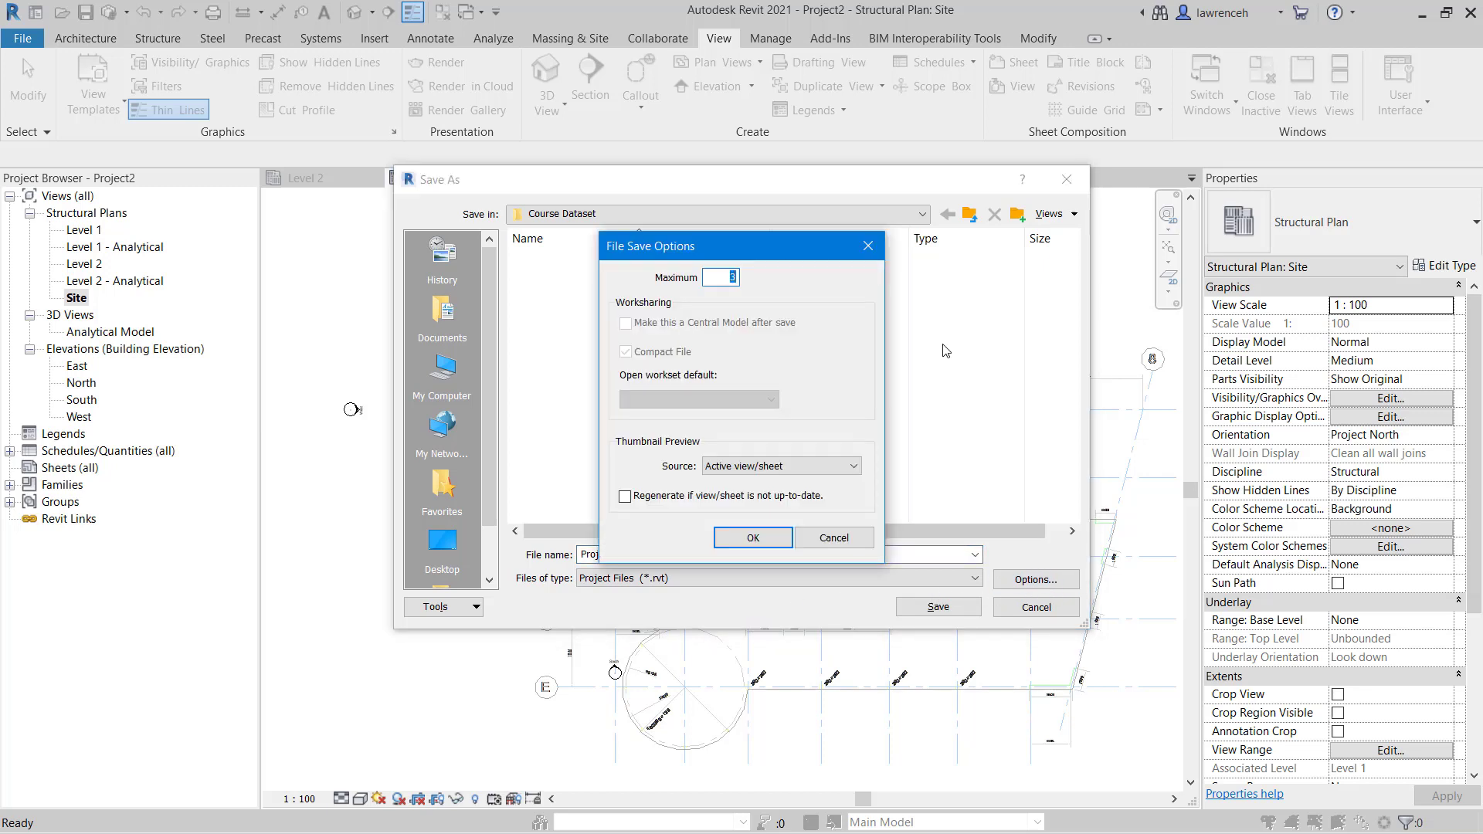
click(715, 276)
click(752, 539)
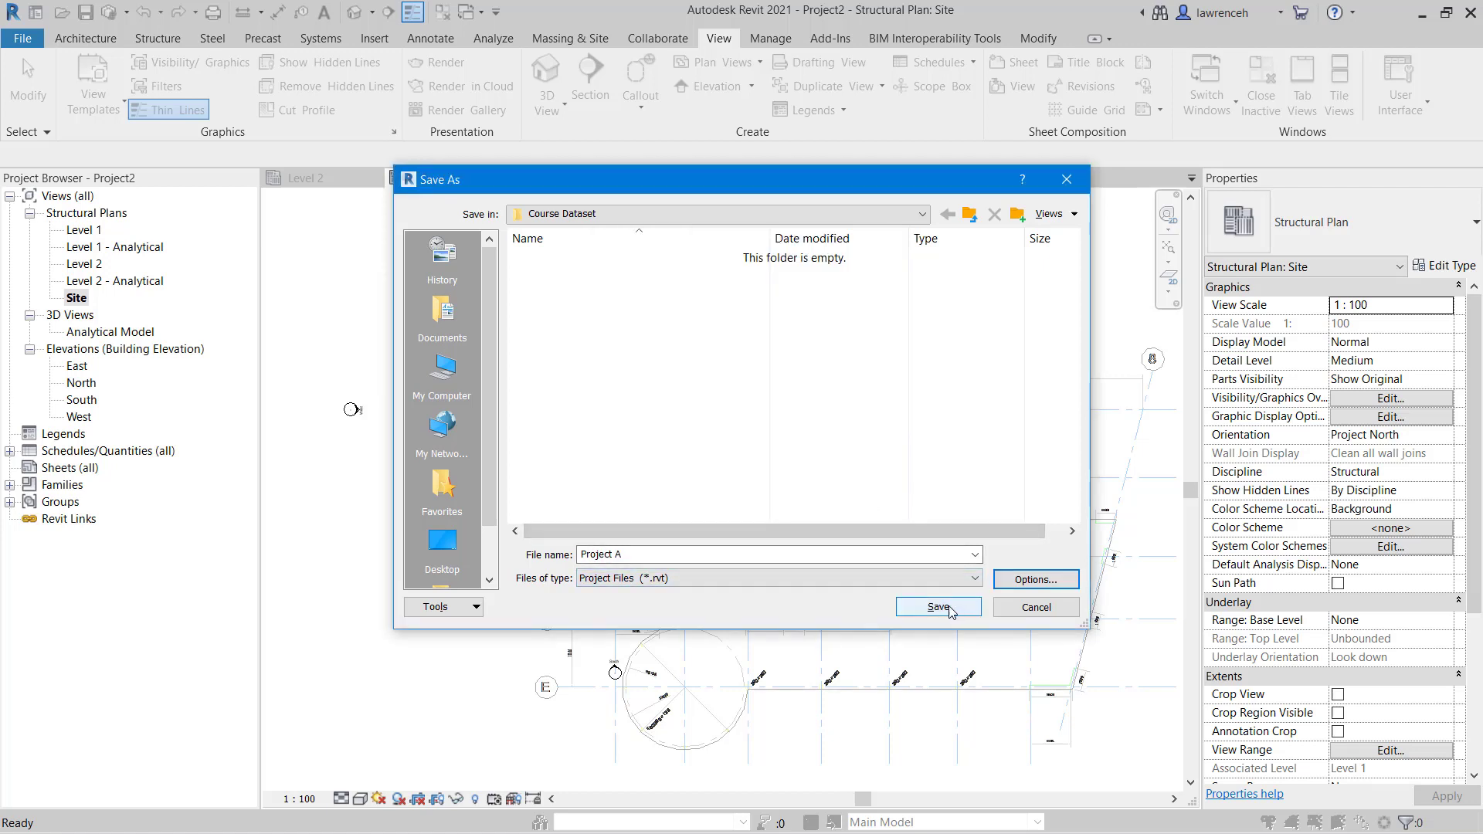
click(949, 610)
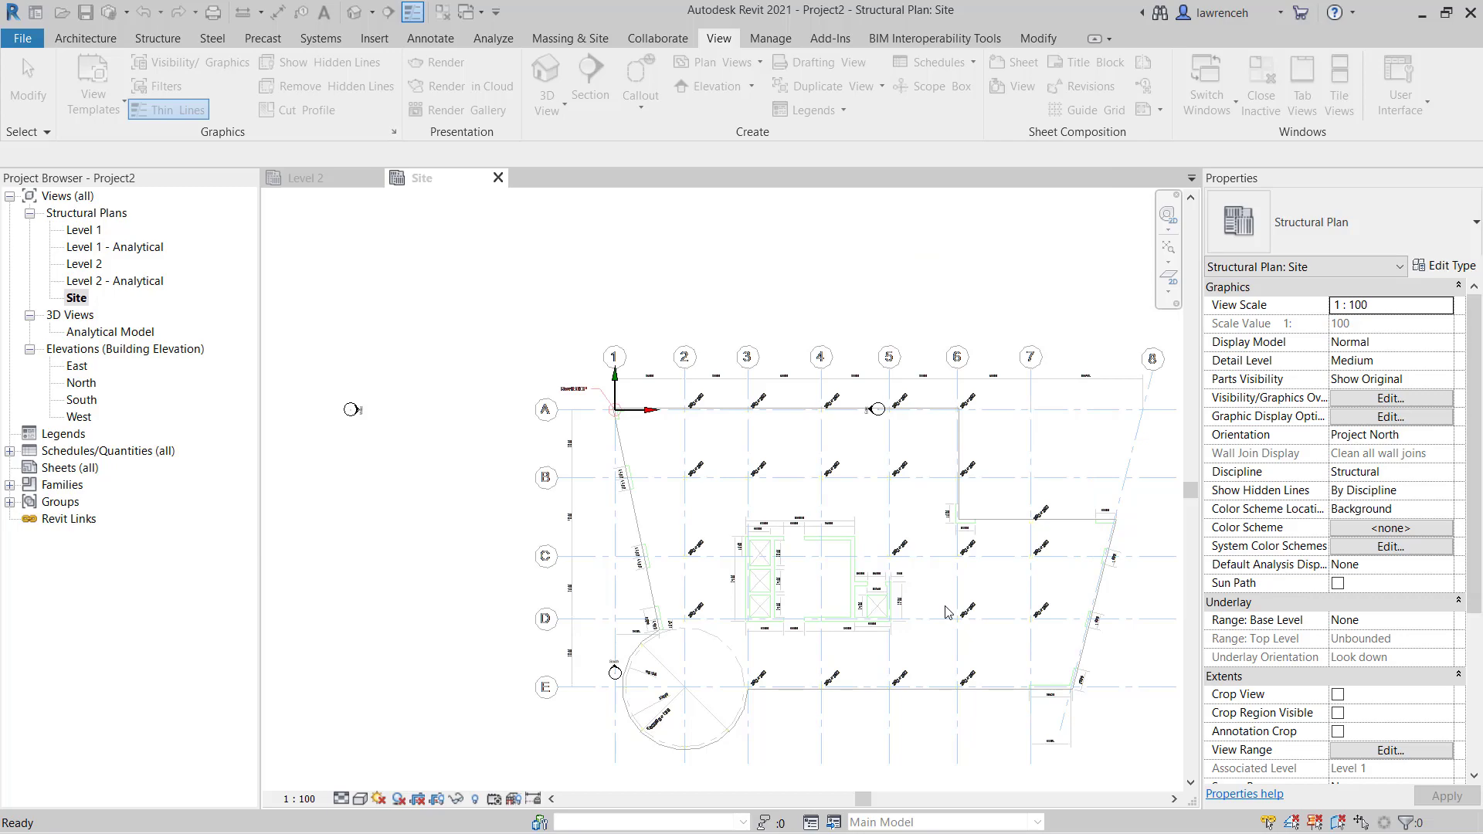